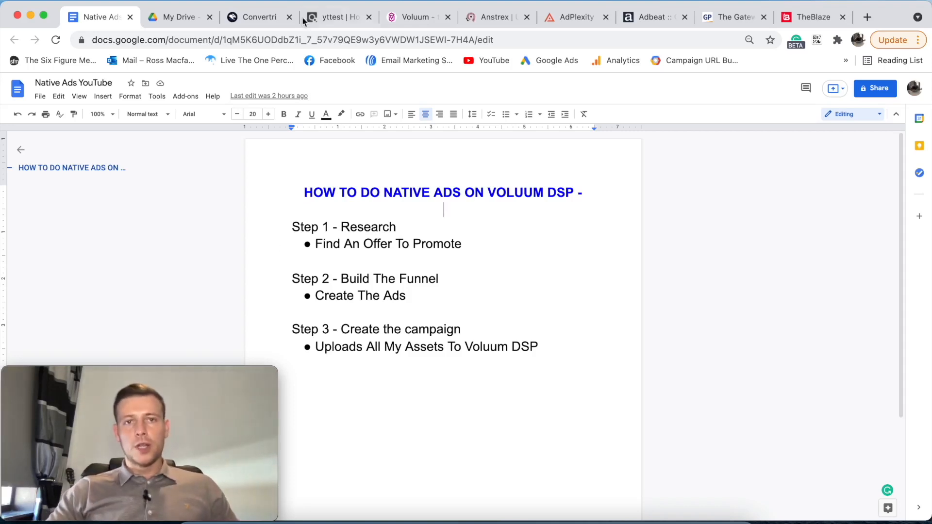
# Switch to ClickBank and list all products in the affiliate marketplace with an empty search.
pyautogui.click(339, 16)
pyautogui.click(584, 81)
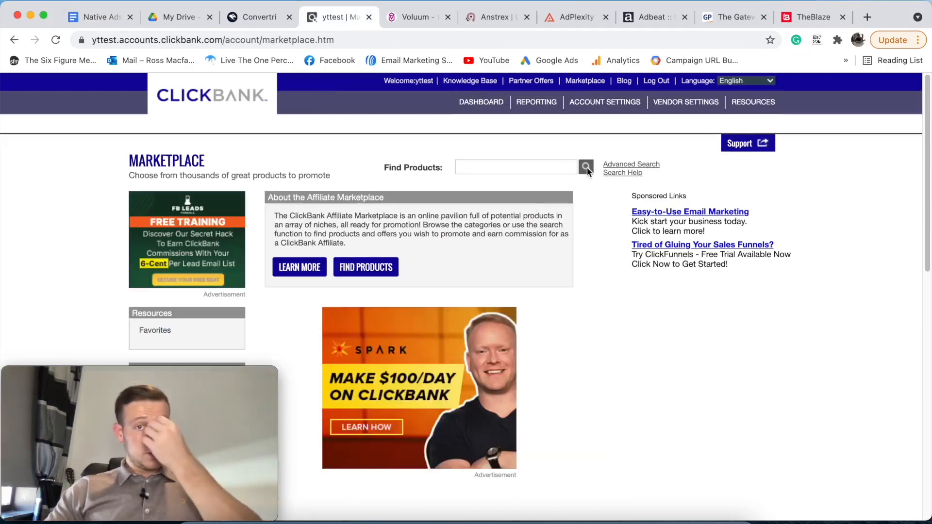
pyautogui.click(586, 167)
# Show 50 marketplace results per page and sort them by Gravity.
pyautogui.click(549, 227)
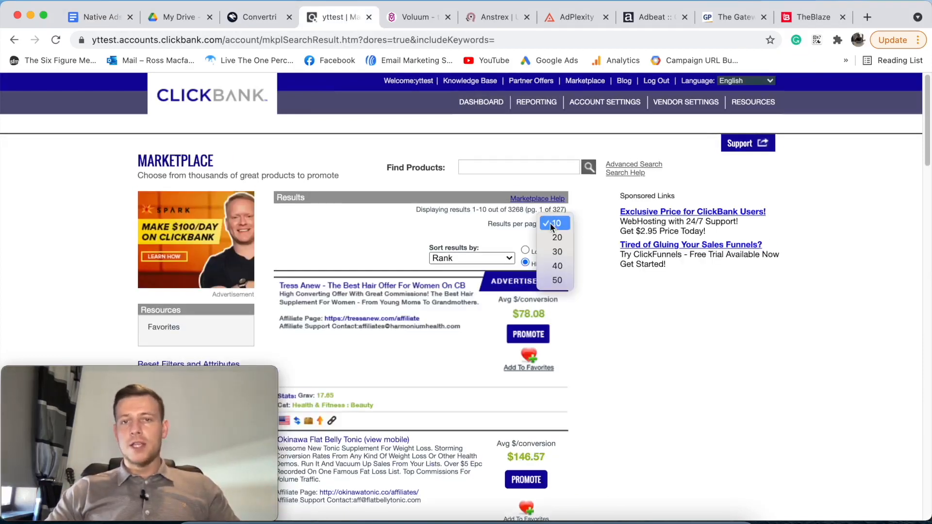
pyautogui.click(554, 287)
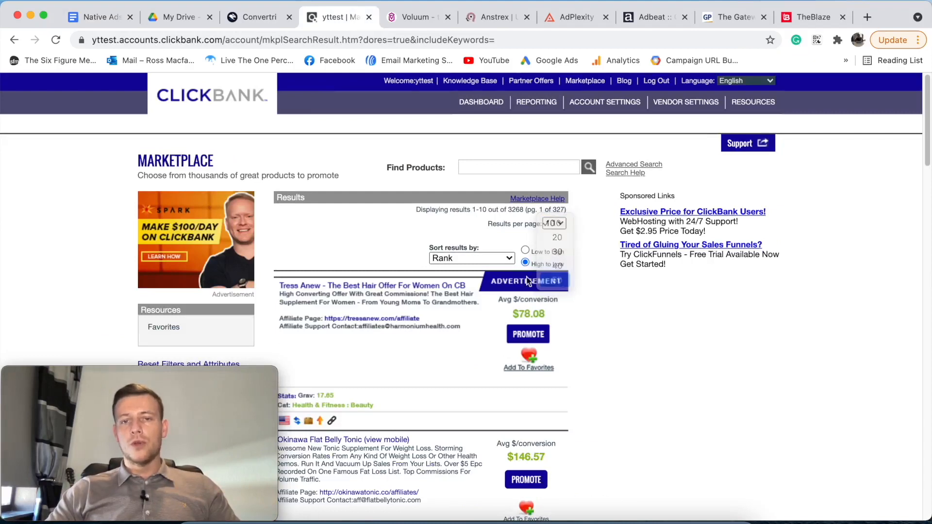
pyautogui.click(494, 259)
pyautogui.click(469, 313)
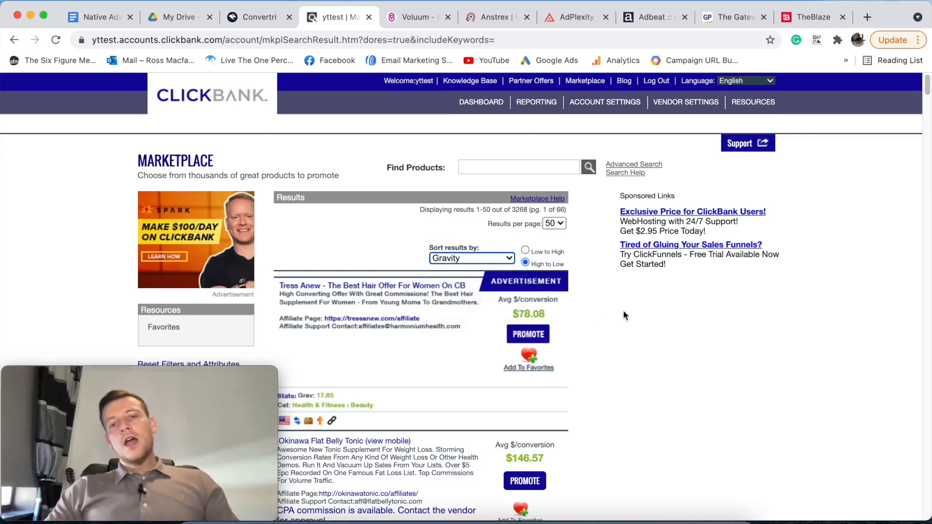
# Raise the minimum of the Avg $/conversion filter to $101.
pyautogui.scroll(-5, 605, 308)
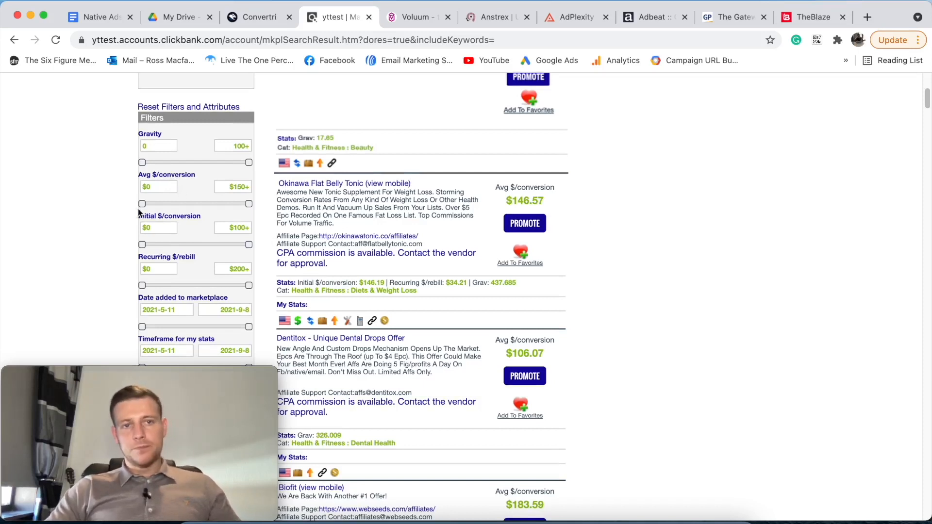
pyautogui.moveTo(144, 208); pyautogui.dragTo(202, 212)
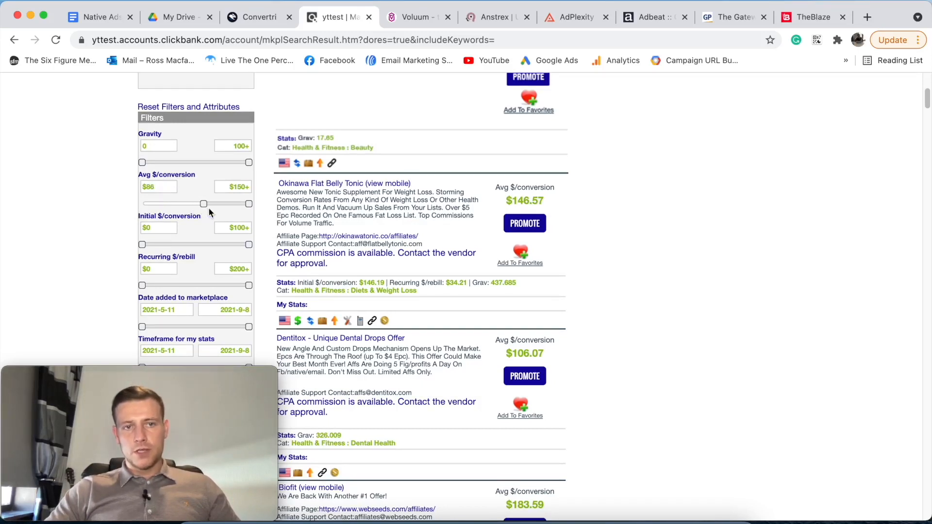
pyautogui.moveTo(214, 209); pyautogui.dragTo(217, 210)
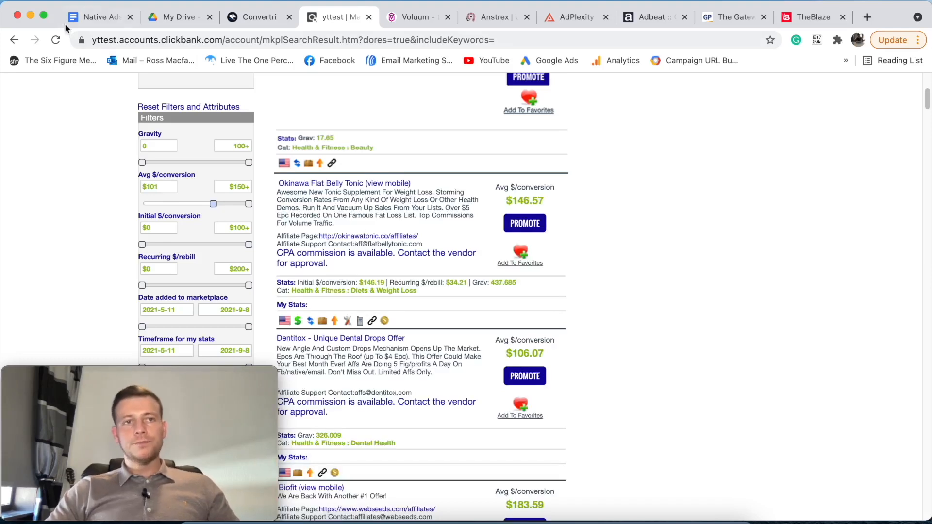
# Go back to the Native Ads YouTube outline and highlight the Find An Offer To Promote item.
pyautogui.click(102, 17)
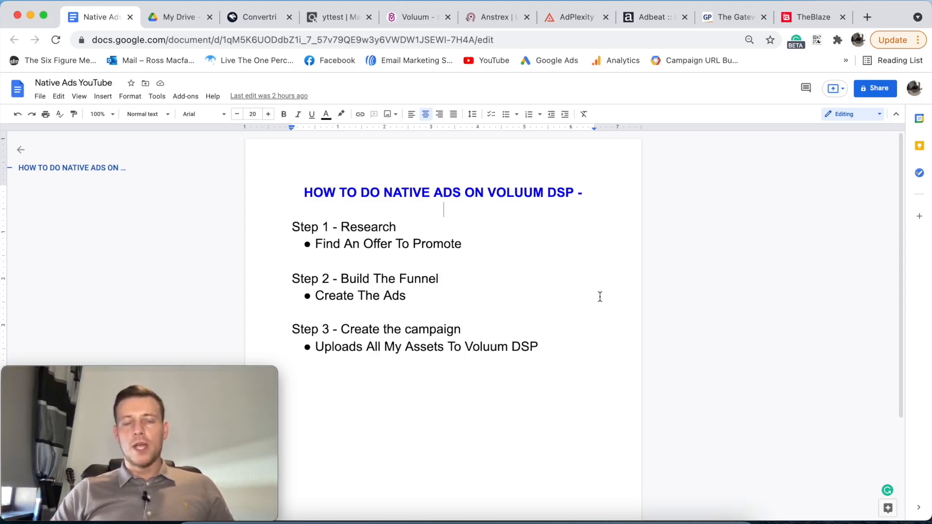
pyautogui.click(335, 20)
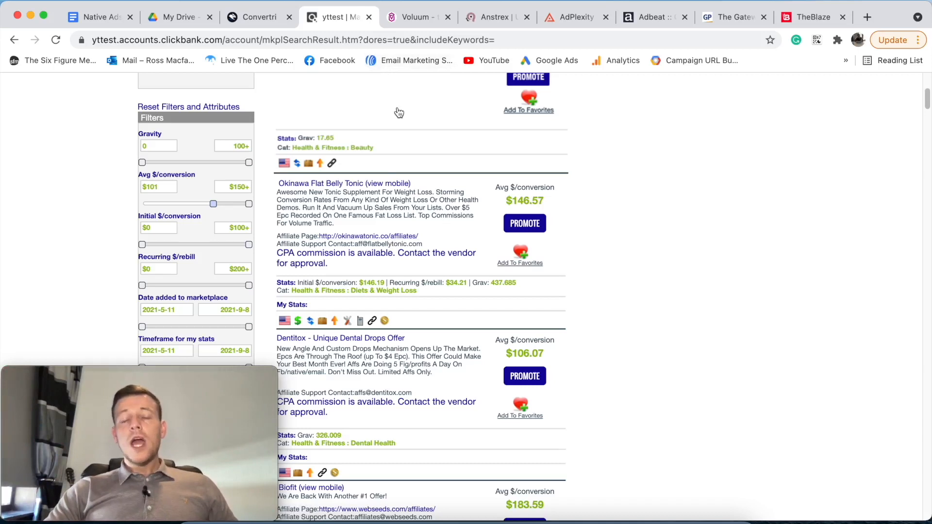
pyautogui.click(91, 19)
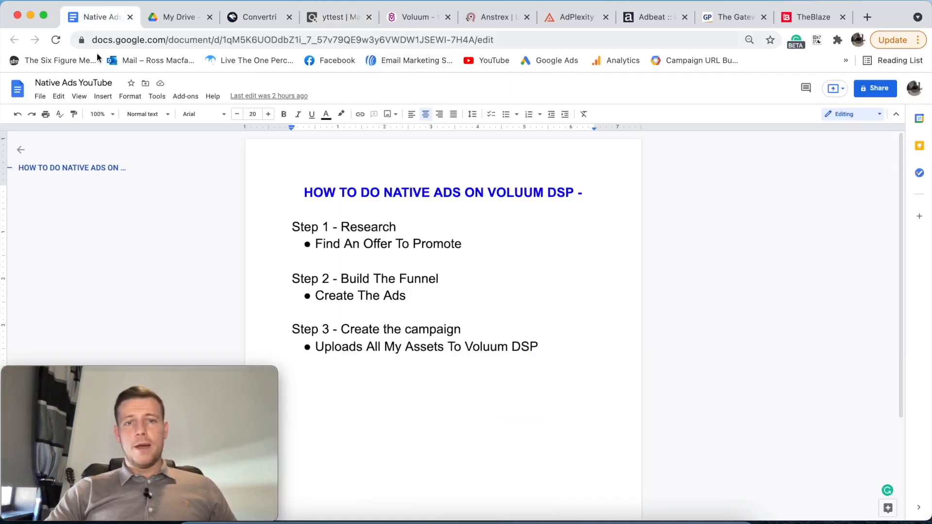
pyautogui.moveTo(292, 241); pyautogui.dragTo(460, 258)
pyautogui.click(517, 264)
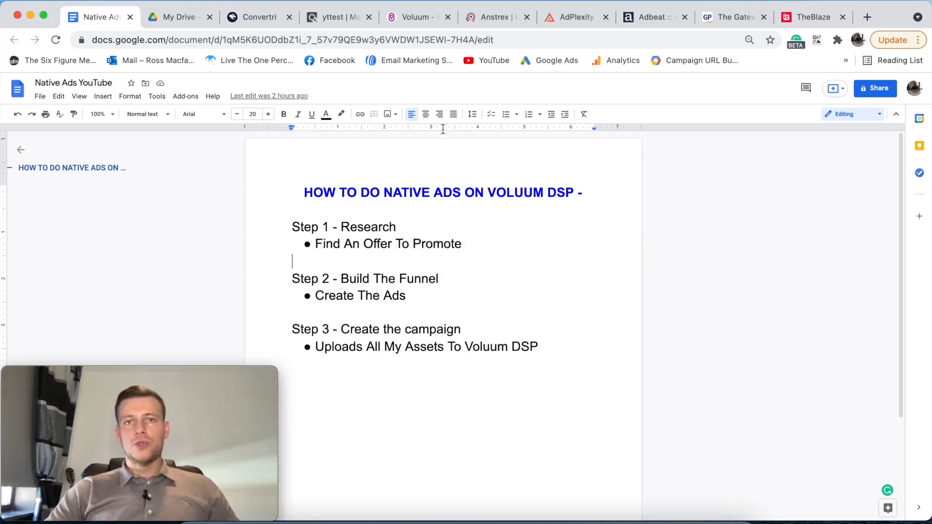
# Look through the Anstrex ad spy tool's product page for its push advertising statistics and features.
pyautogui.click(497, 17)
pyautogui.scroll(-15, 481, 254)
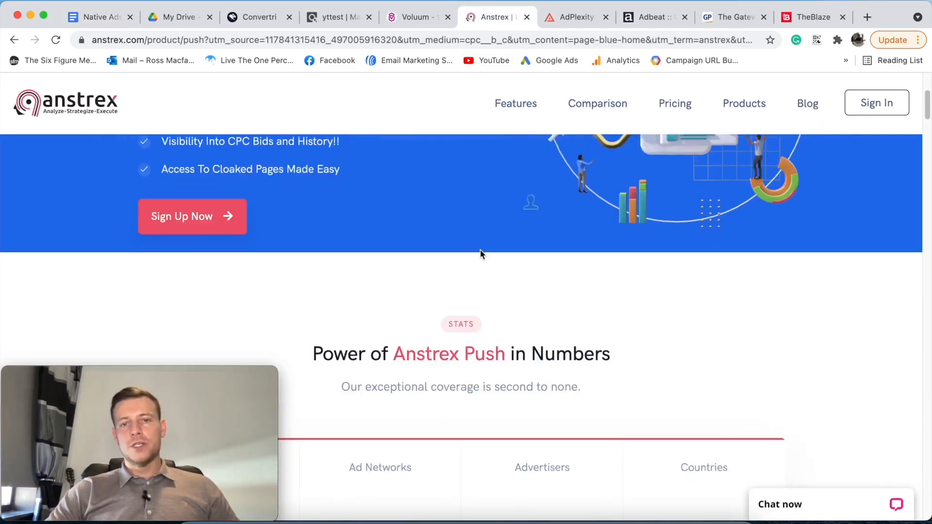
pyautogui.scroll(-6, 478, 262)
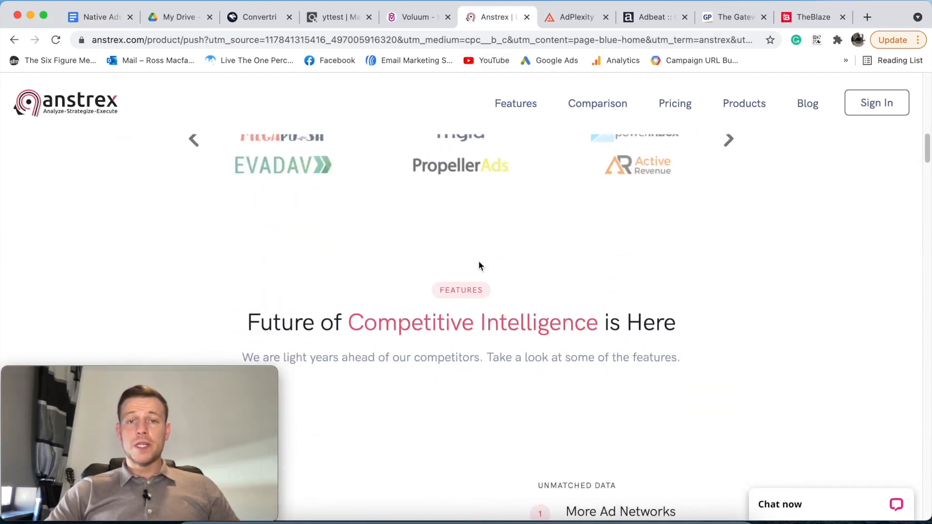
pyautogui.scroll(20, 477, 267)
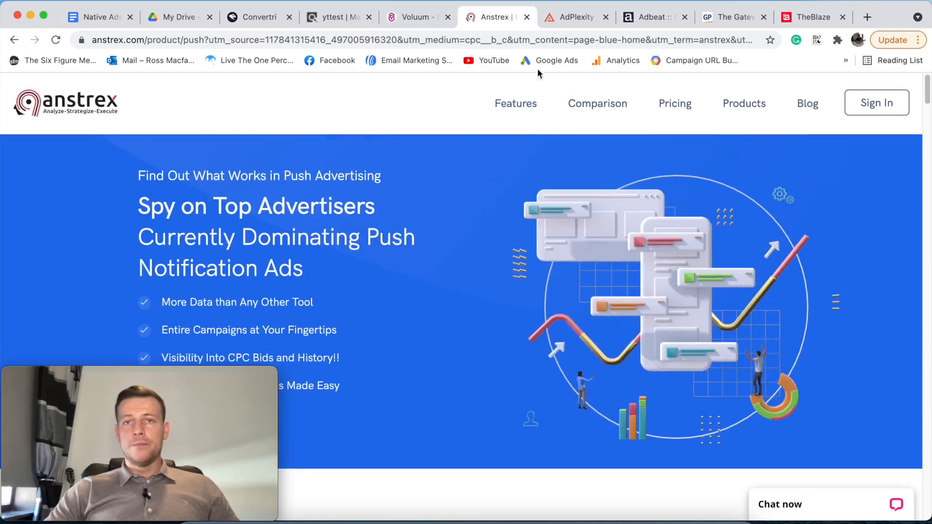
# Look through the AdPlexity offer page, including its AdPlexity Push section.
pyautogui.click(570, 19)
pyautogui.scroll(-2, 475, 283)
pyautogui.scroll(-5, 474, 284)
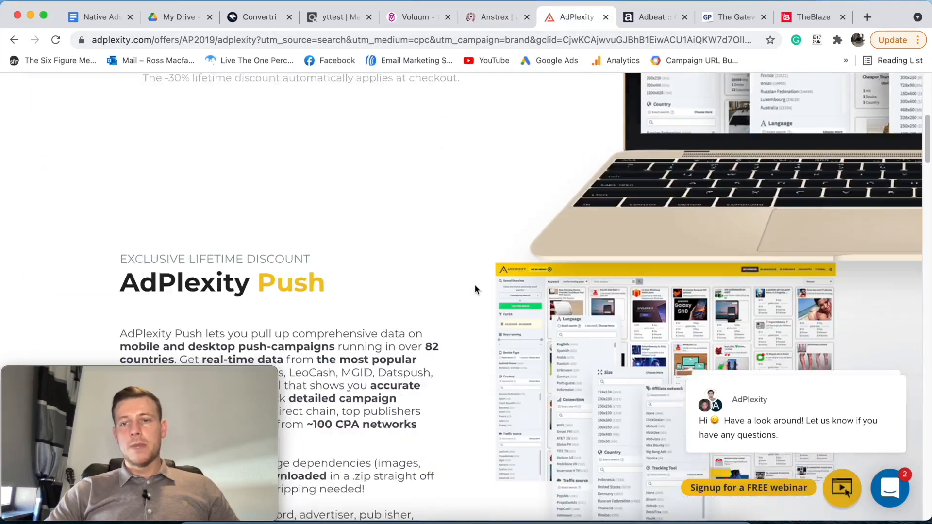
pyautogui.scroll(8, 474, 284)
# View the Adbeat home page, then close the Adbeat and Anstrex pages, keeping AdPlexity open.
pyautogui.click(641, 28)
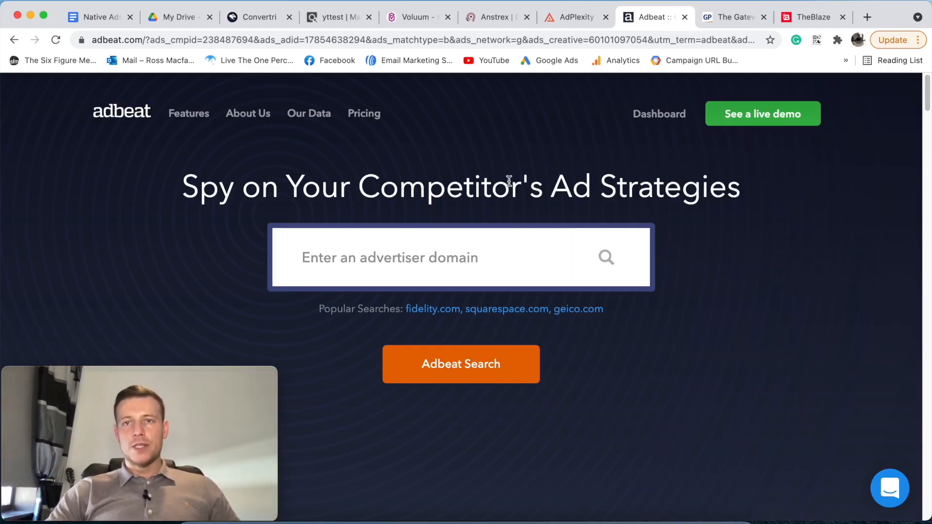
pyautogui.click(684, 17)
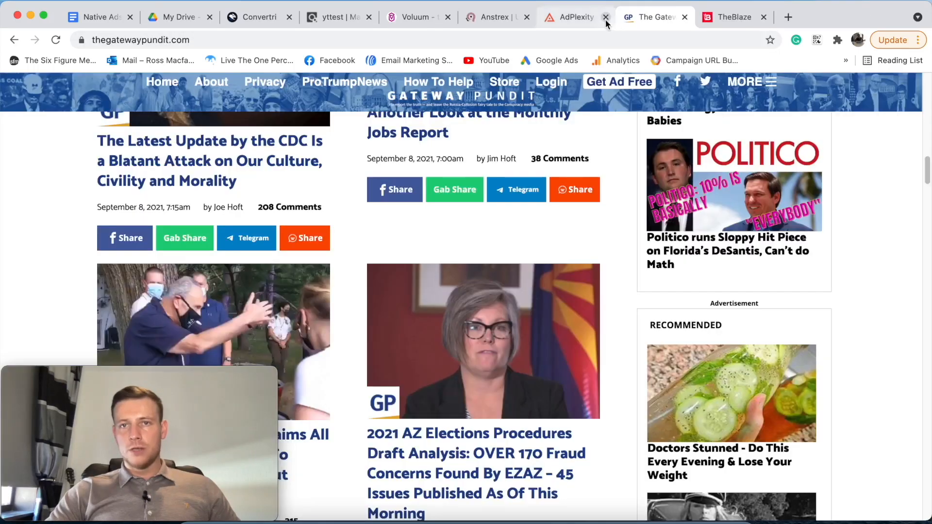
pyautogui.click(582, 18)
pyautogui.click(528, 17)
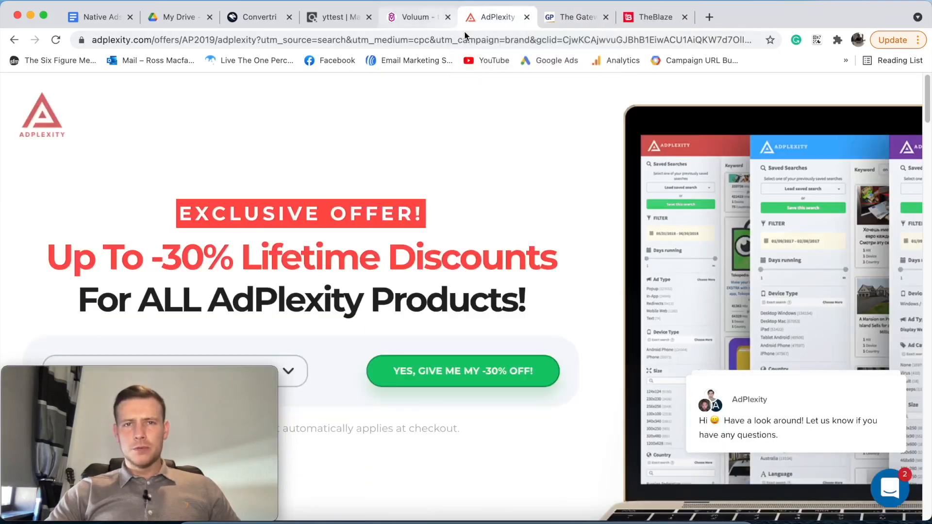
# Return to the outline document and highlight the Step 1 - Research section with its bullet.
pyautogui.click(99, 17)
pyautogui.moveTo(292, 226); pyautogui.dragTo(473, 246)
pyautogui.click(490, 261)
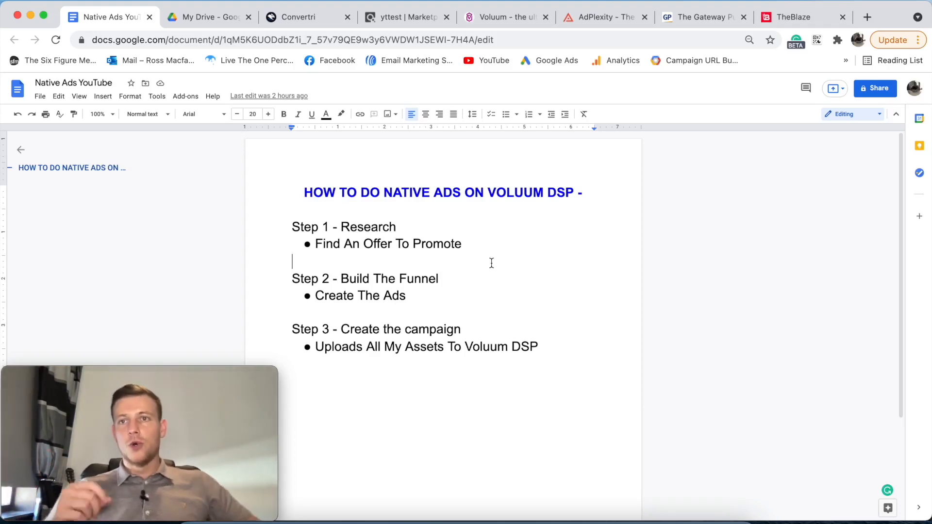
# Browse The Gateway Pundit's home page and examine the native ads in its Recommended block.
pyautogui.click(709, 24)
pyautogui.scroll(-5, 457, 221)
pyautogui.scroll(3, 456, 221)
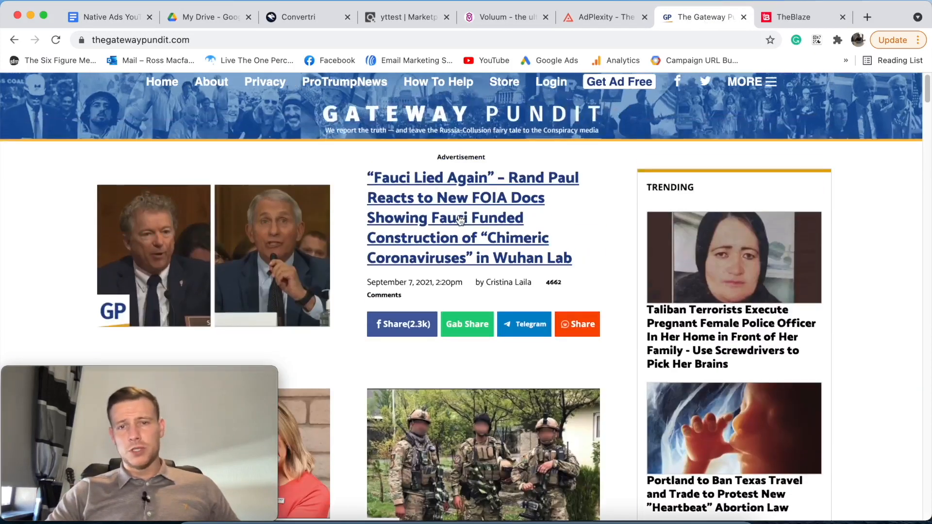
pyautogui.scroll(-7, 542, 249)
pyautogui.scroll(-10, 542, 248)
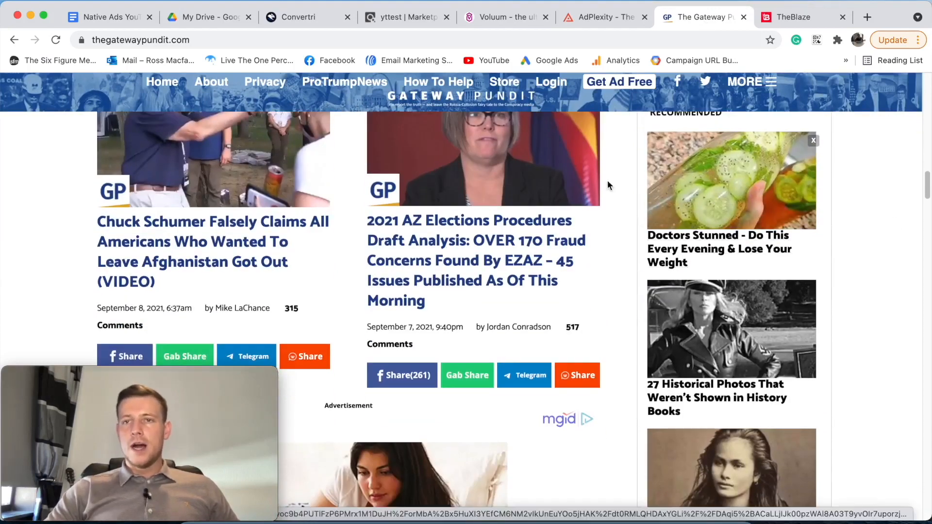
pyautogui.scroll(-1, 726, 294)
pyautogui.scroll(-5, 727, 294)
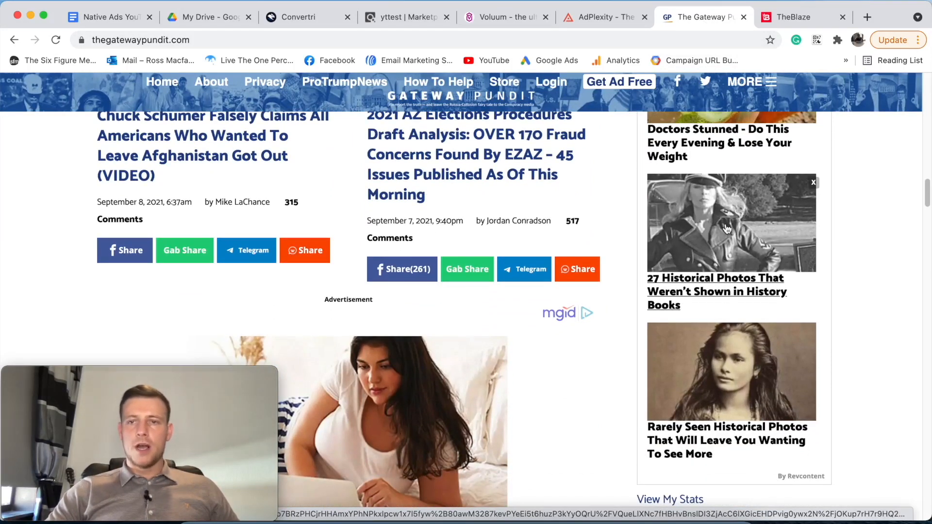
pyautogui.scroll(5, 705, 255)
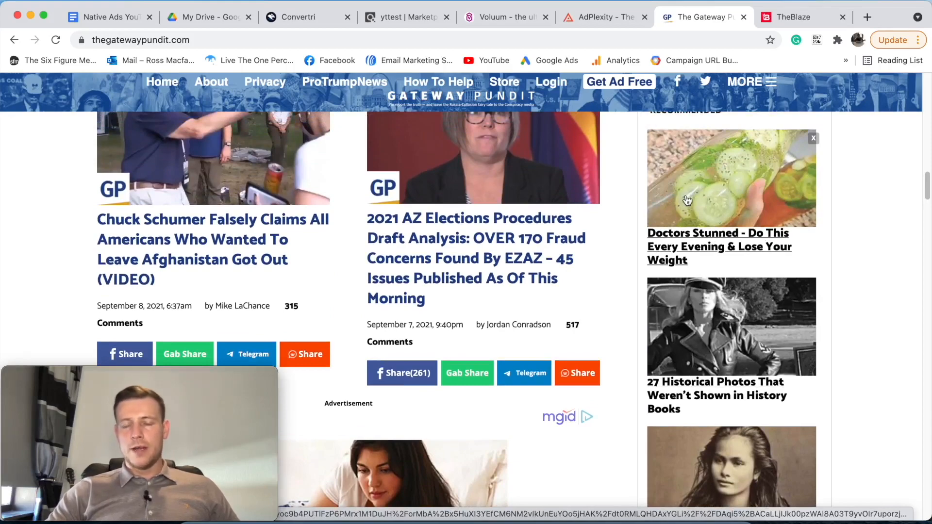
# Examine the sponsored ads on TheBlaze, dismiss its banner ad, and return to The Gateway Pundit.
pyautogui.click(819, 13)
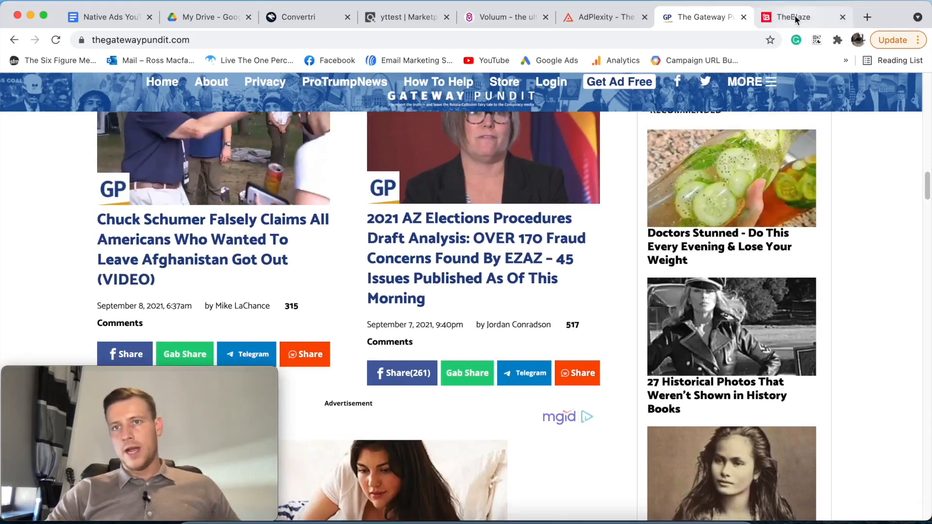
pyautogui.scroll(-20, 585, 155)
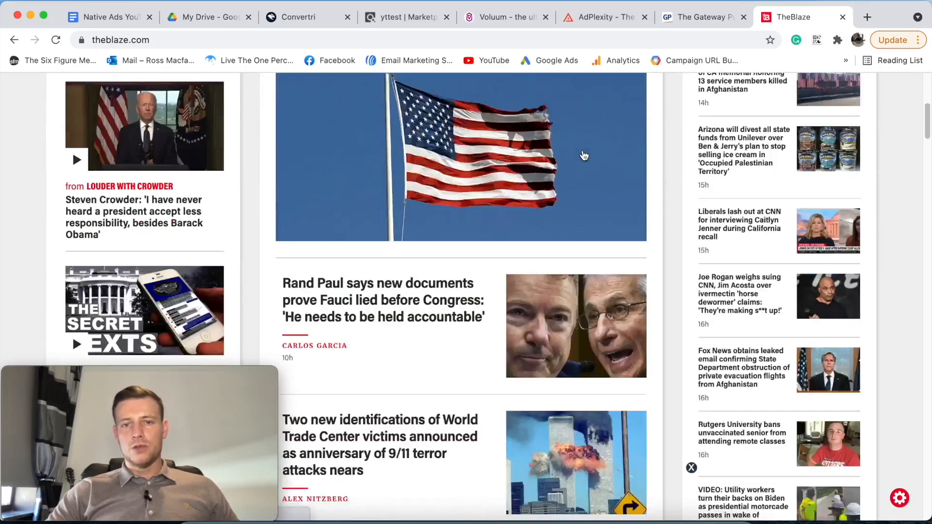
pyautogui.scroll(-7, 583, 153)
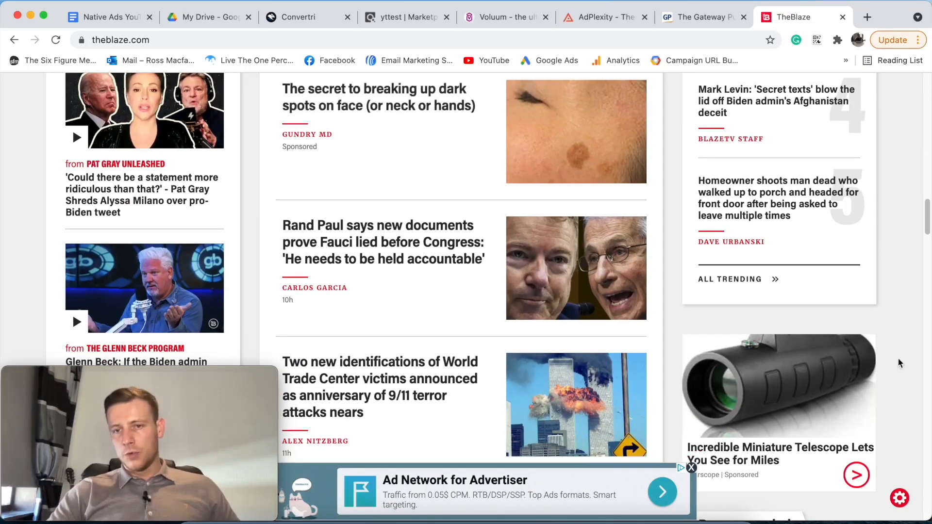
pyautogui.click(691, 467)
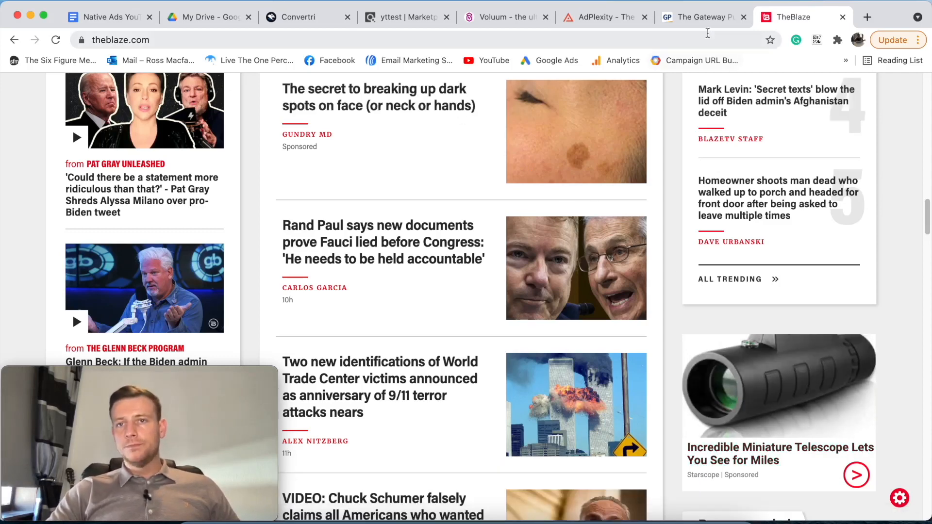
pyautogui.click(702, 19)
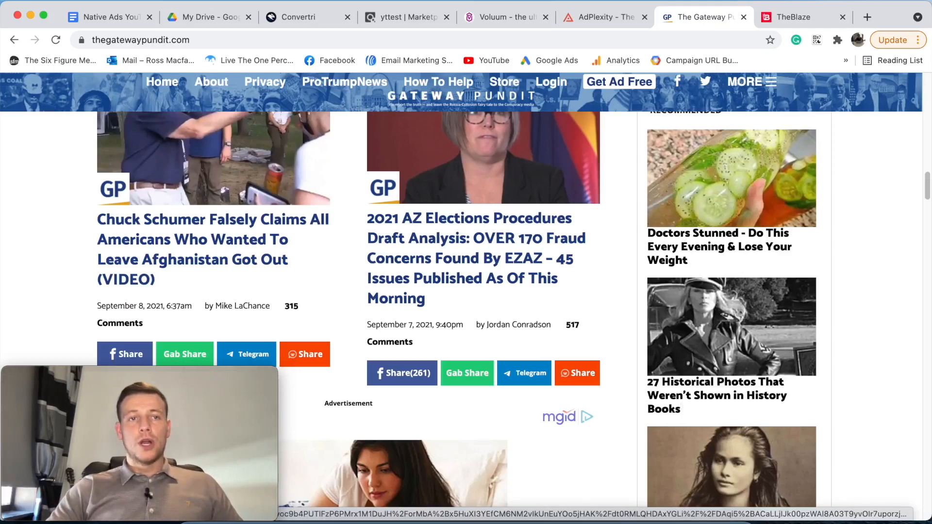
# Switch to the outline document and highlight the Step 1 - Research lines again.
pyautogui.click(97, 17)
pyautogui.moveTo(292, 224); pyautogui.dragTo(474, 244)
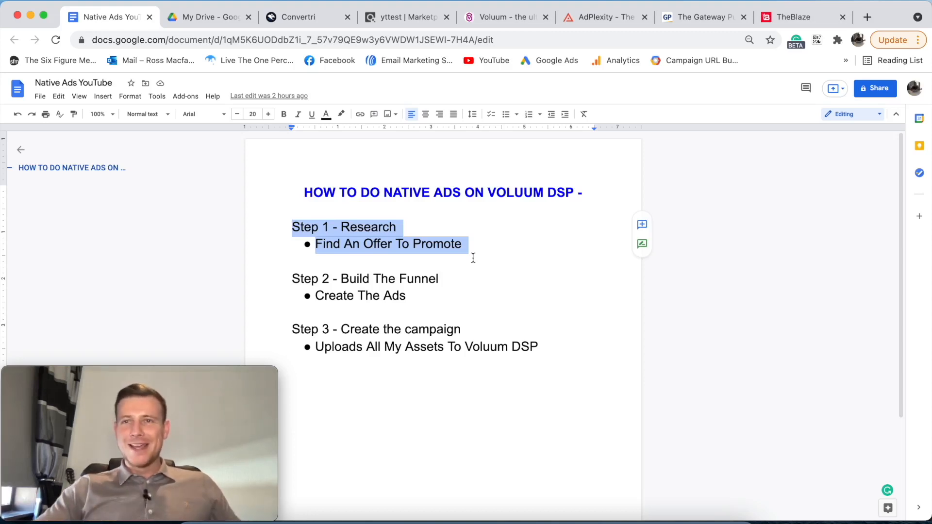
pyautogui.click(512, 251)
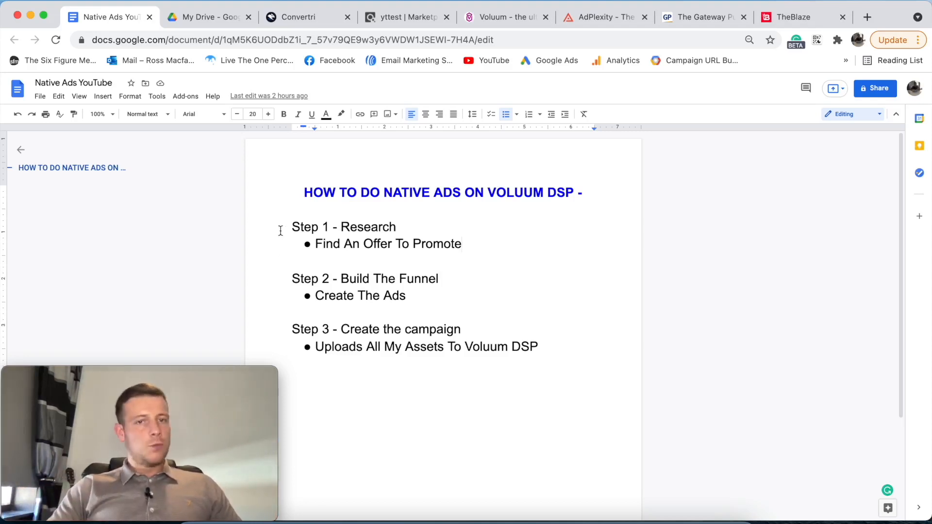
# Highlight the Research, Build The Funnel and Create the campaign sections of the outline in turn, ending on Research.
pyautogui.moveTo(287, 230); pyautogui.dragTo(482, 243)
pyautogui.moveTo(298, 271); pyautogui.dragTo(481, 289)
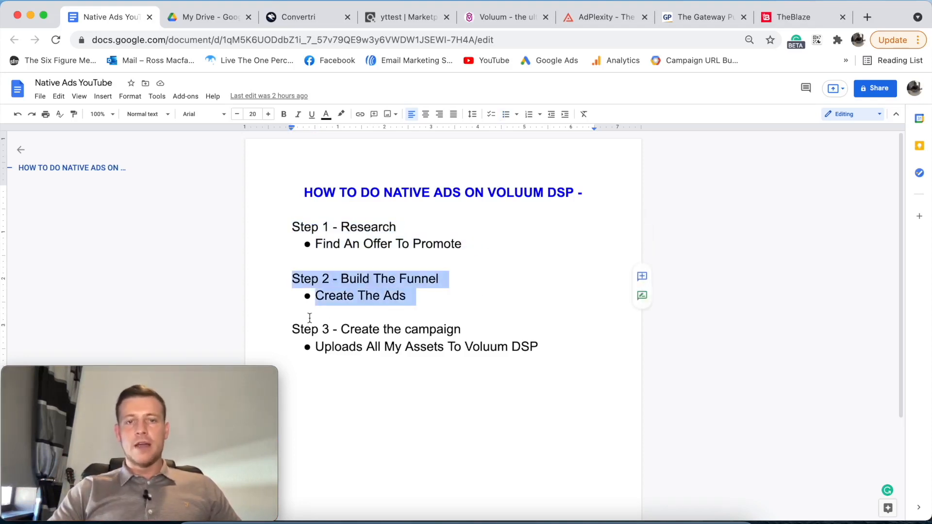
pyautogui.moveTo(279, 325); pyautogui.dragTo(543, 344)
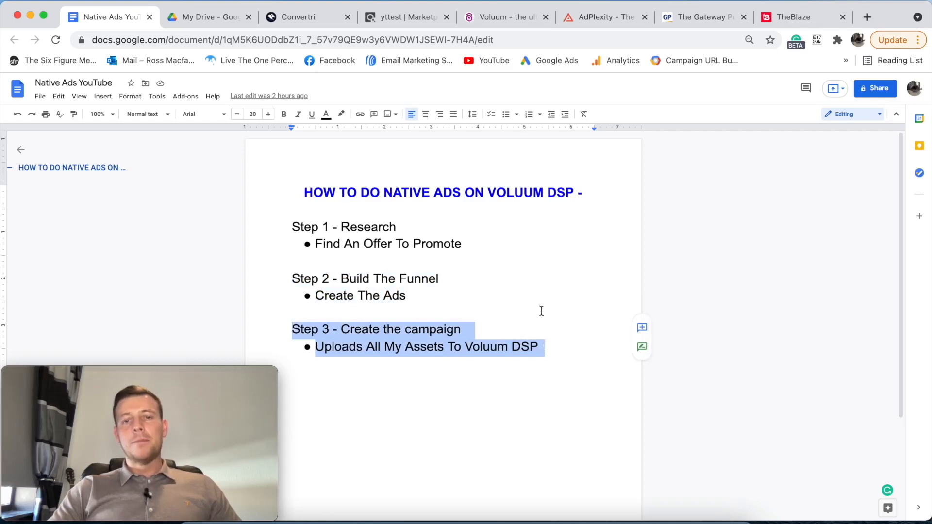
pyautogui.click(343, 307)
pyautogui.moveTo(297, 325); pyautogui.dragTo(551, 347)
pyautogui.click(550, 289)
pyautogui.moveTo(285, 326); pyautogui.dragTo(543, 347)
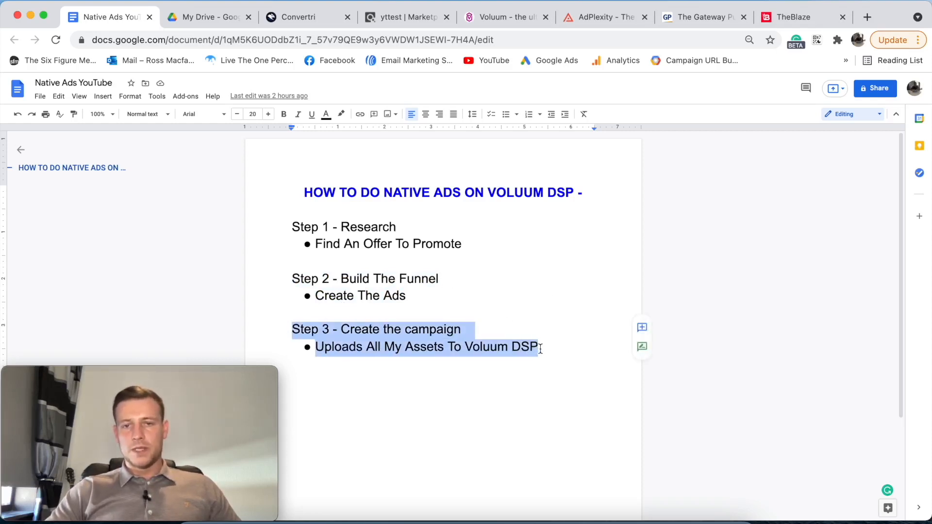
pyautogui.click(543, 310)
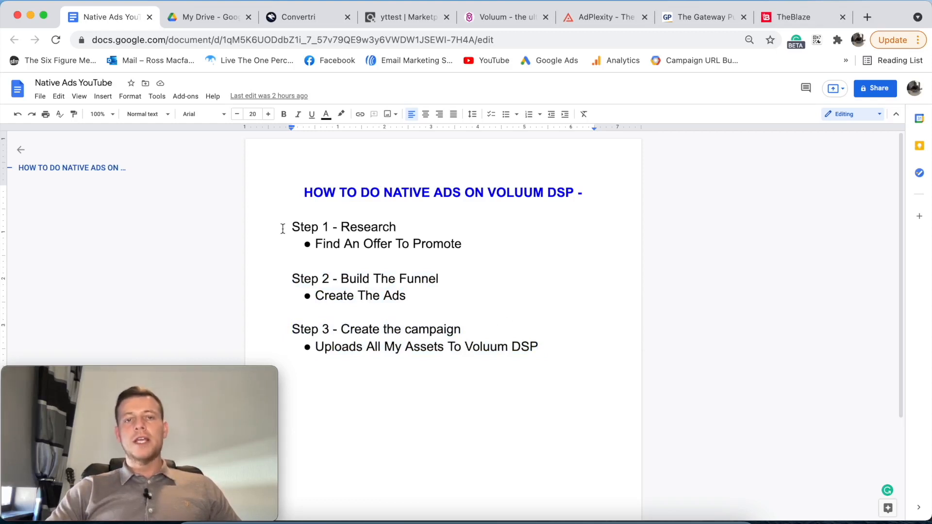
pyautogui.moveTo(282, 229); pyautogui.dragTo(426, 244)
pyautogui.click(501, 258)
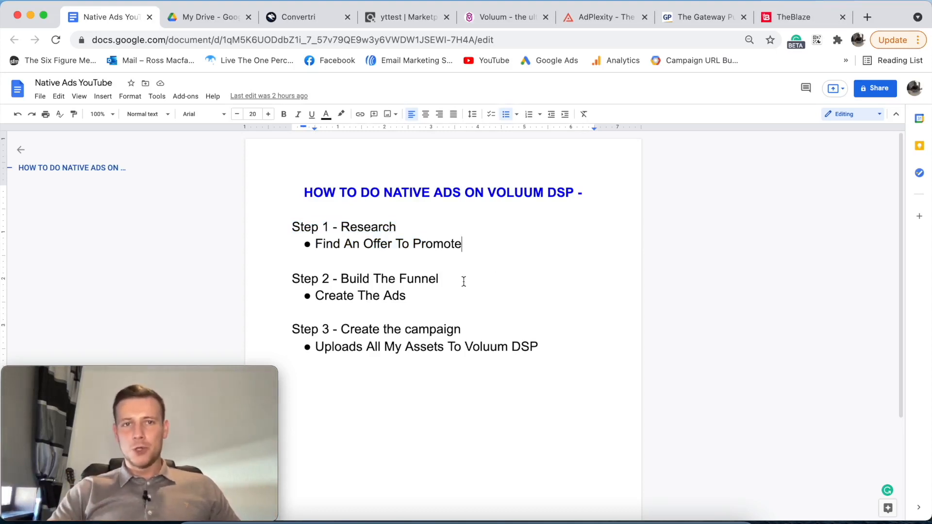
# Browse the ClickBank marketplace offers and open the Synapse Xt affiliate page in a new tab.
pyautogui.click(419, 19)
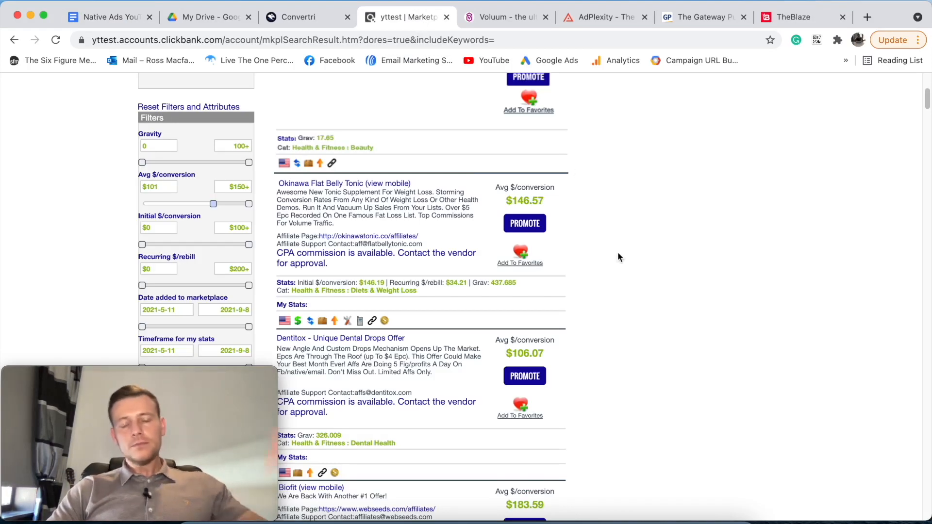
pyautogui.scroll(-1, 616, 250)
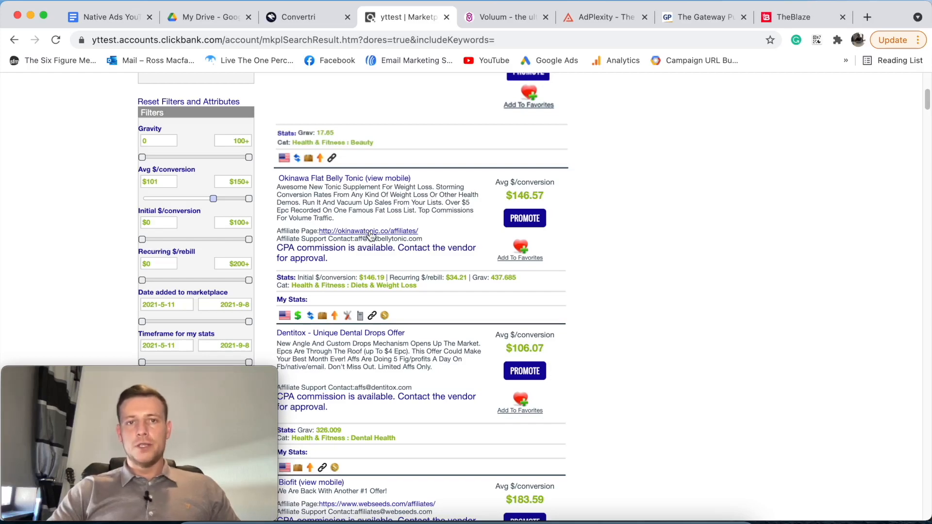
pyautogui.scroll(-15, 660, 242)
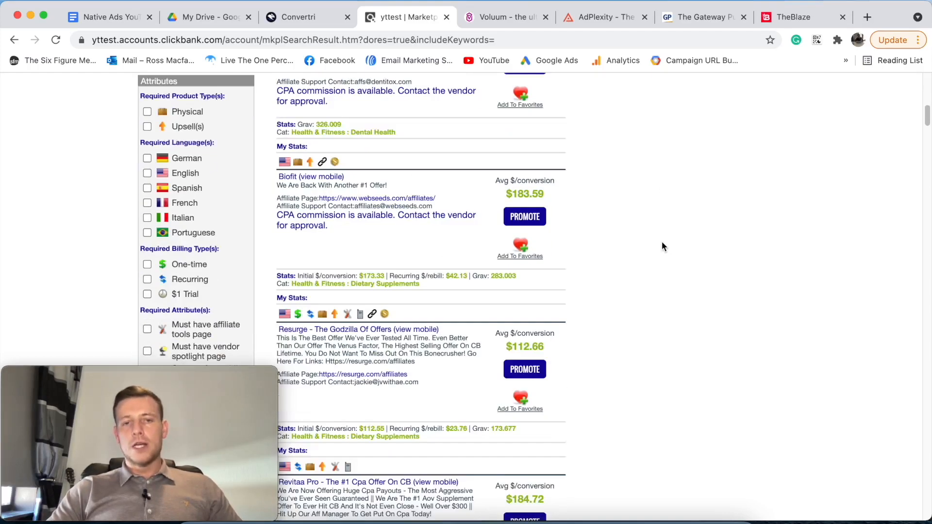
pyautogui.scroll(-13, 673, 266)
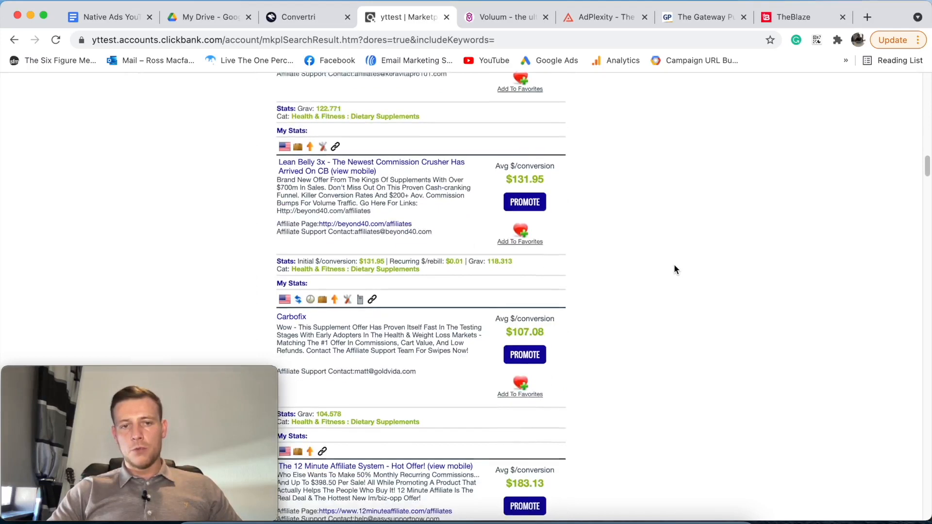
pyautogui.scroll(-9, 674, 268)
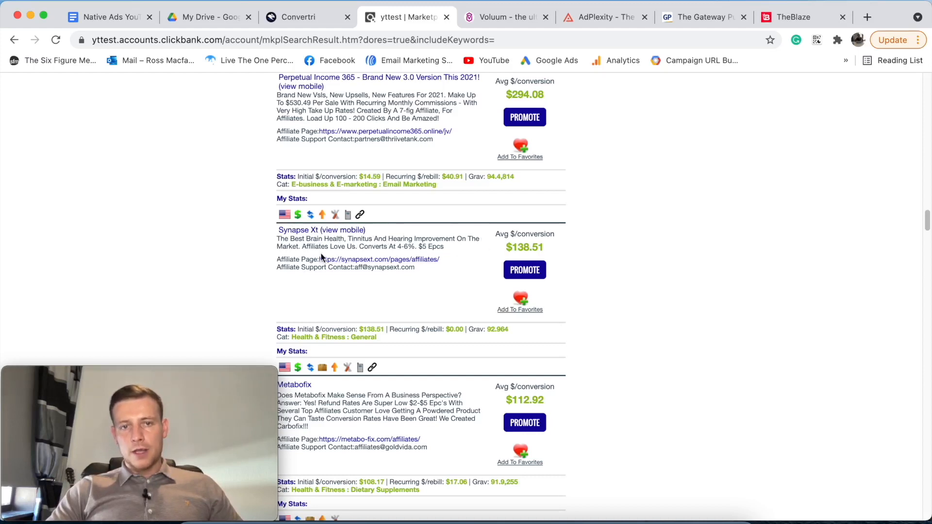
pyautogui.rightClick(367, 264)
pyautogui.click(416, 264)
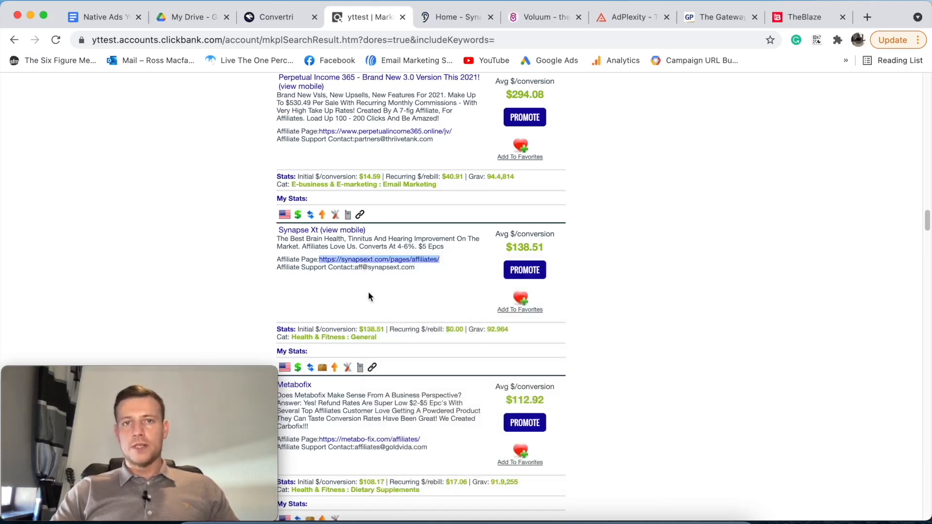
pyautogui.click(453, 19)
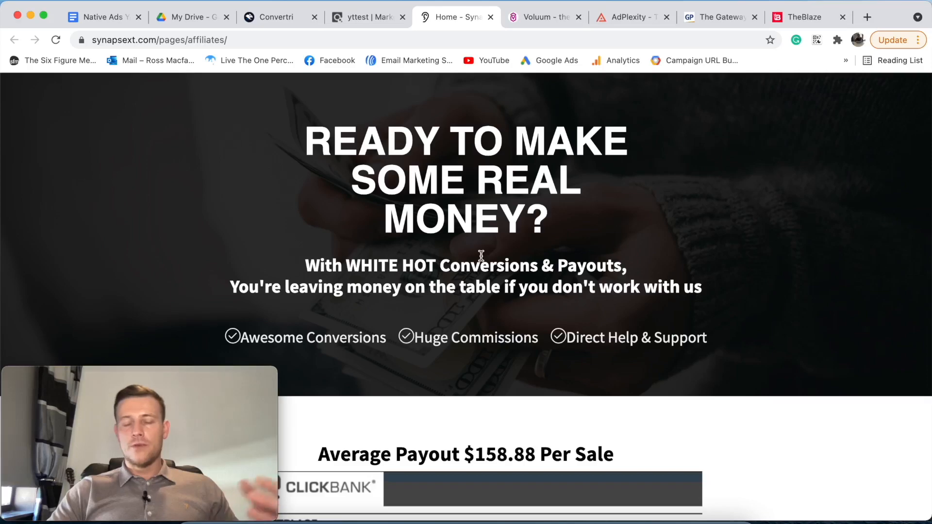
# Examine the Synapse Xt affiliate page, including its payout information, email swipes, banners and native presells.
pyautogui.scroll(-20, 495, 244)
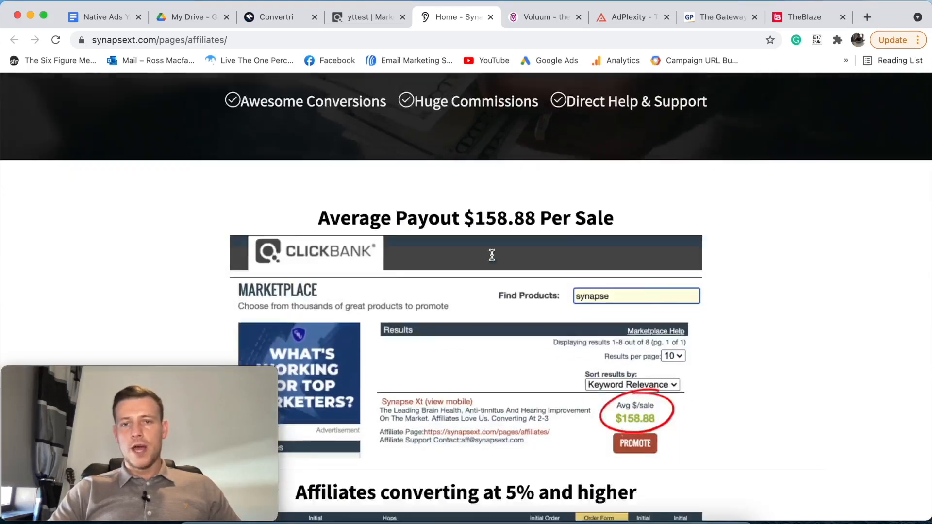
pyautogui.scroll(-15, 491, 264)
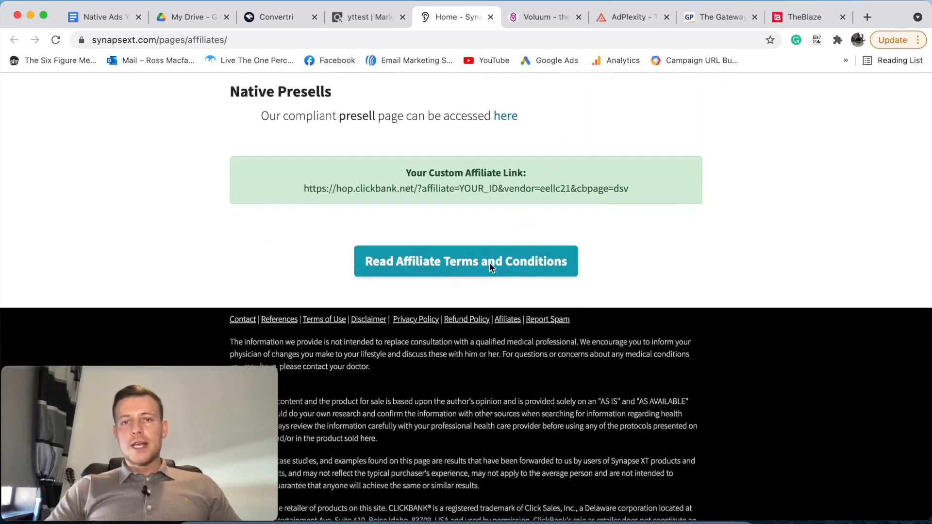
pyautogui.scroll(10, 491, 265)
pyautogui.scroll(-2, 493, 263)
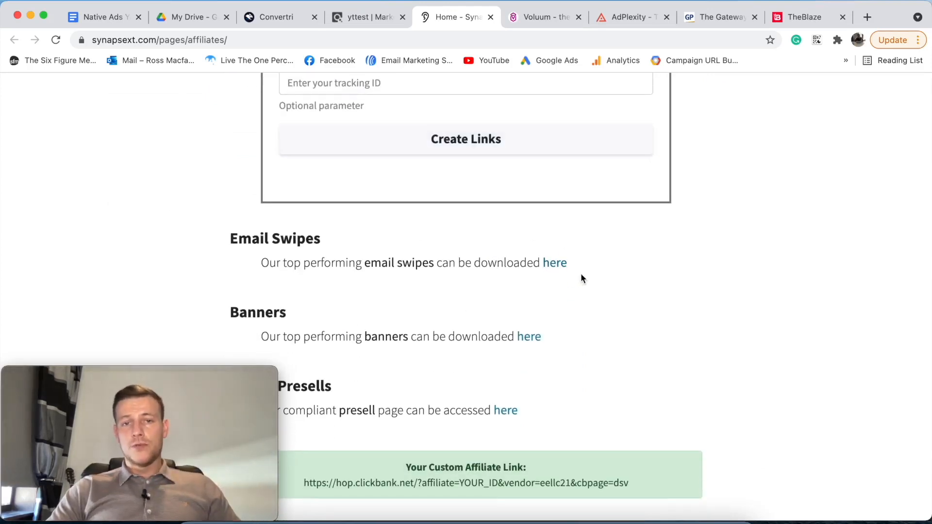
pyautogui.scroll(-1, 575, 267)
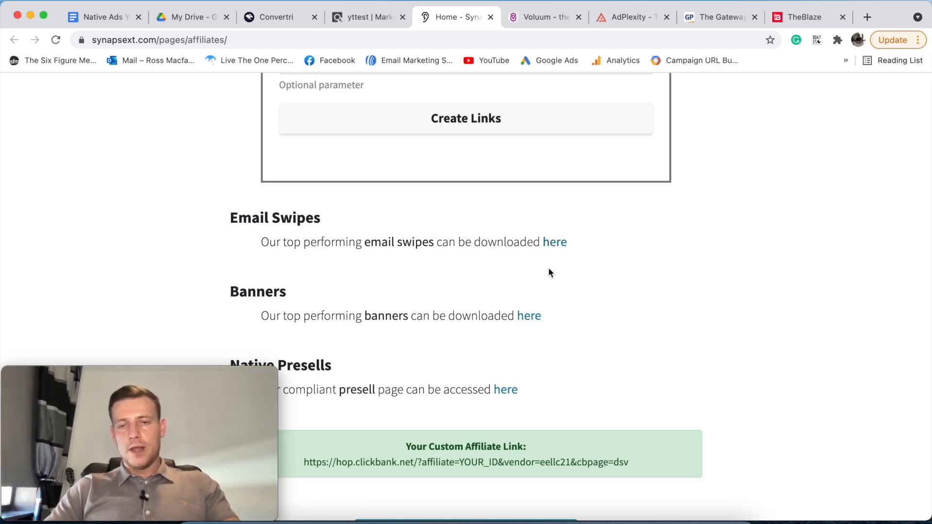
pyautogui.scroll(1, 557, 255)
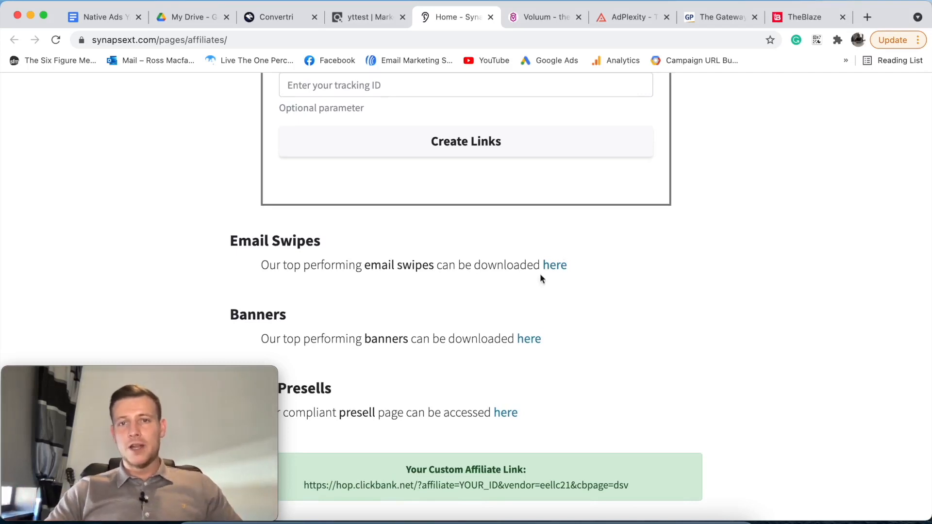
pyautogui.scroll(-4, 576, 271)
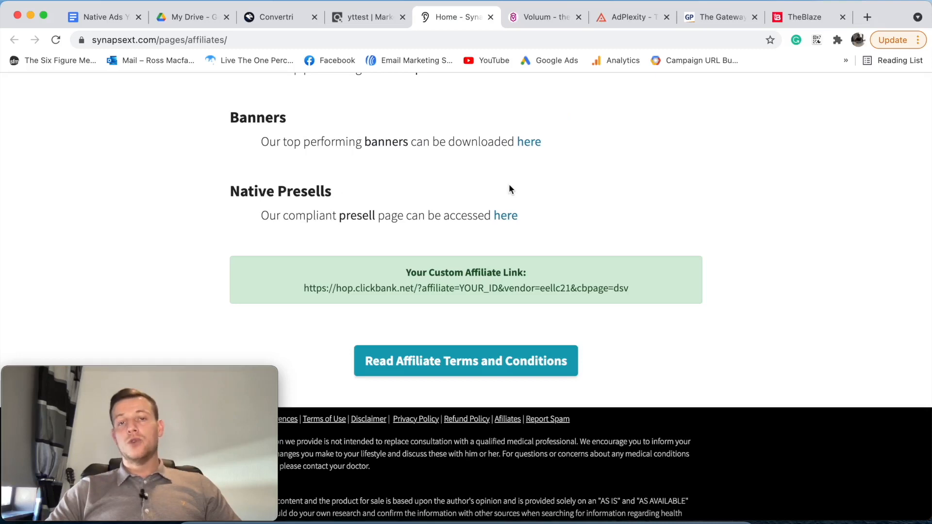
# Open the compliant presell page linked under Native Presells in a new tab and switch to it.
pyautogui.rightClick(506, 217)
pyautogui.click(534, 219)
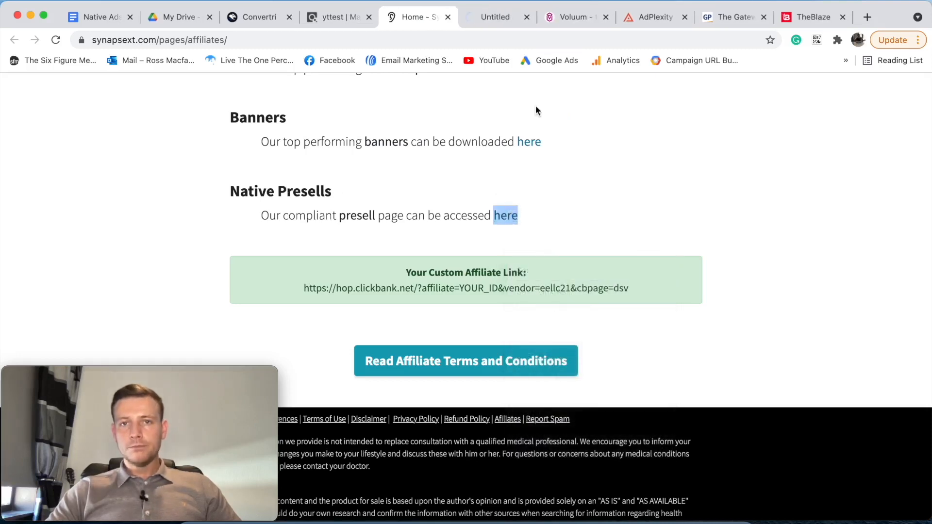
pyautogui.click(500, 23)
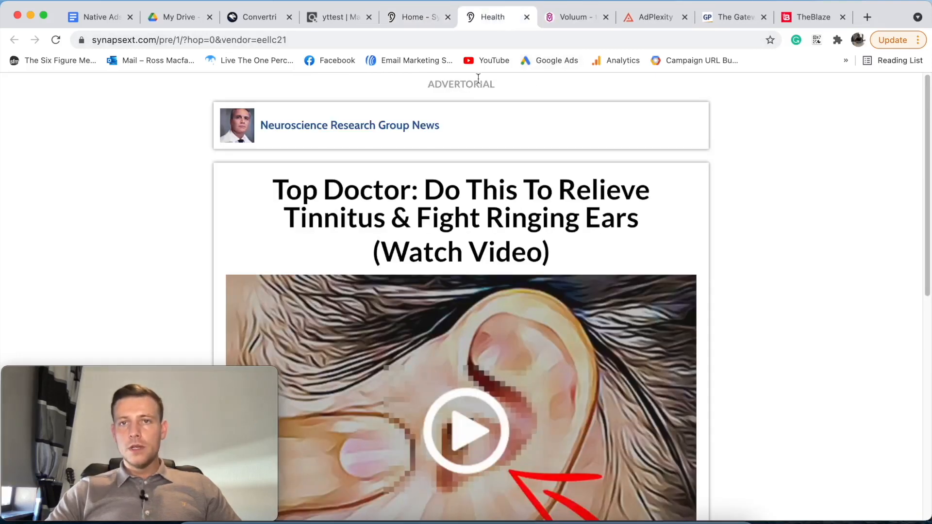
# Close the AdPlexity tab and look through the tinnitus advertorial from headline to disclaimers.
pyautogui.click(683, 17)
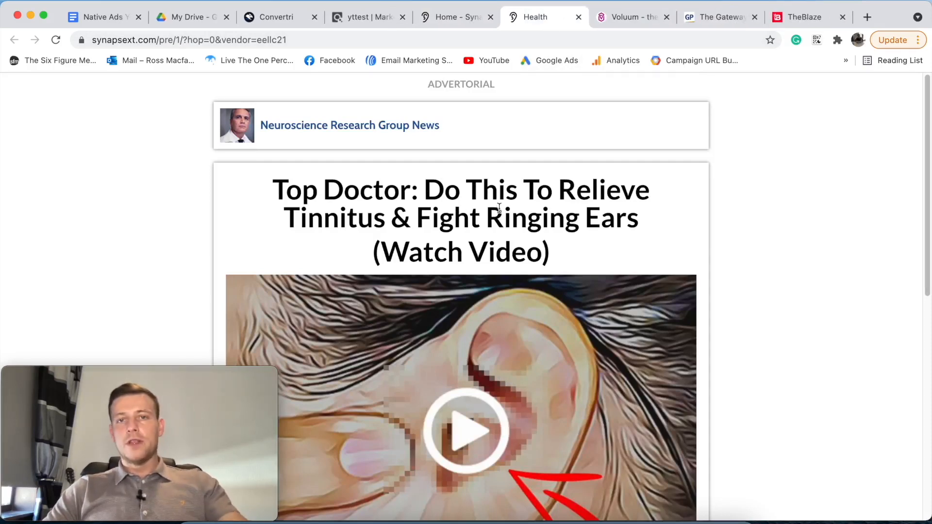
pyautogui.scroll(-10, 701, 193)
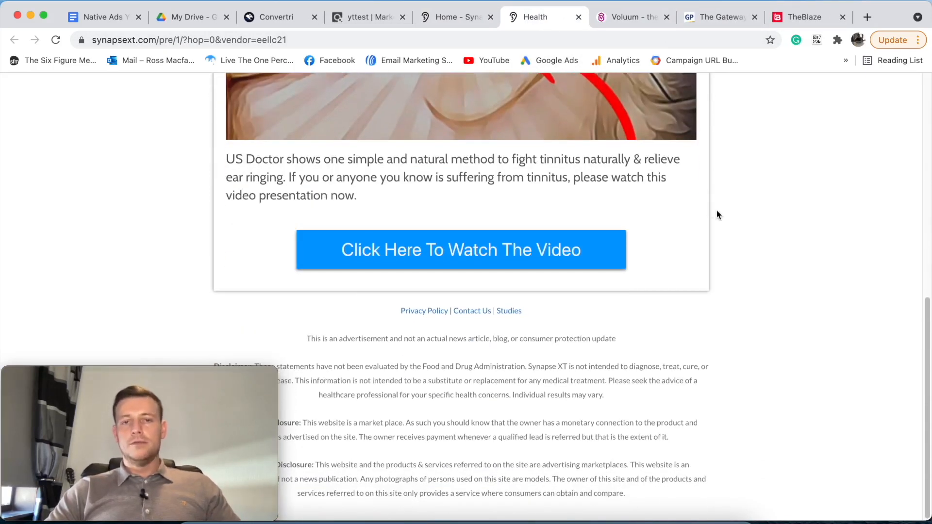
pyautogui.scroll(10, 717, 217)
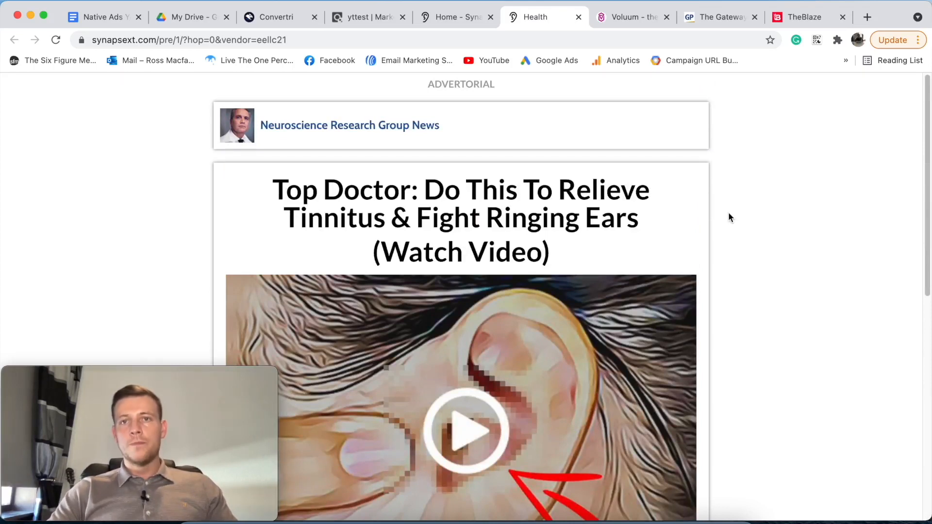
# Switch to the outline document and highlight the Step 1 - Research and Step 2 - Build The Funnel sections in turn.
pyautogui.click(102, 17)
pyautogui.moveTo(292, 227)
pyautogui.mouseDown()
pyautogui.moveTo(339, 221)
pyautogui.moveTo(479, 243)
pyautogui.mouseUp()
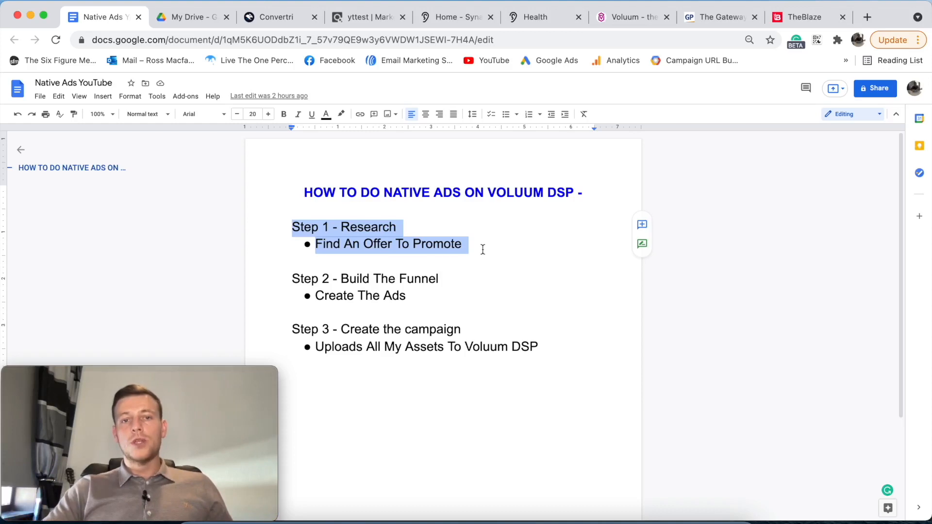
pyautogui.moveTo(292, 278); pyautogui.dragTo(462, 291)
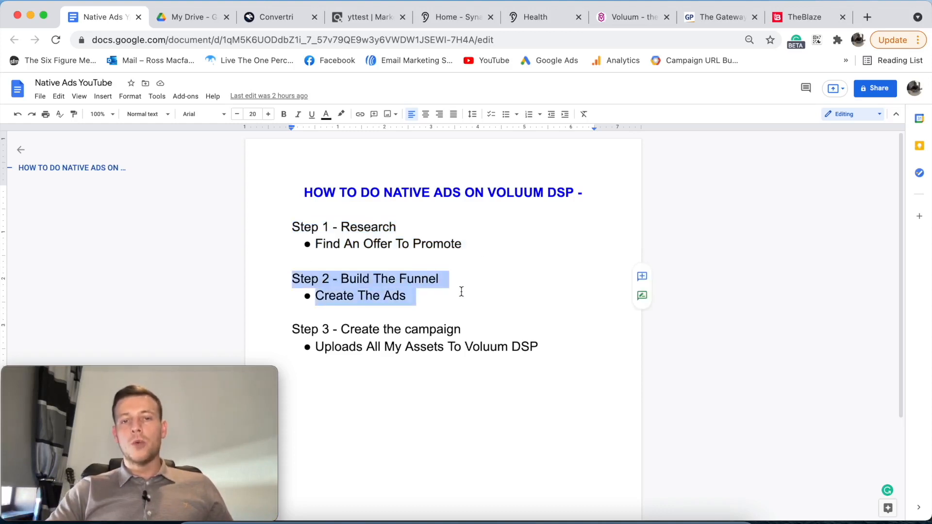
pyautogui.click(521, 283)
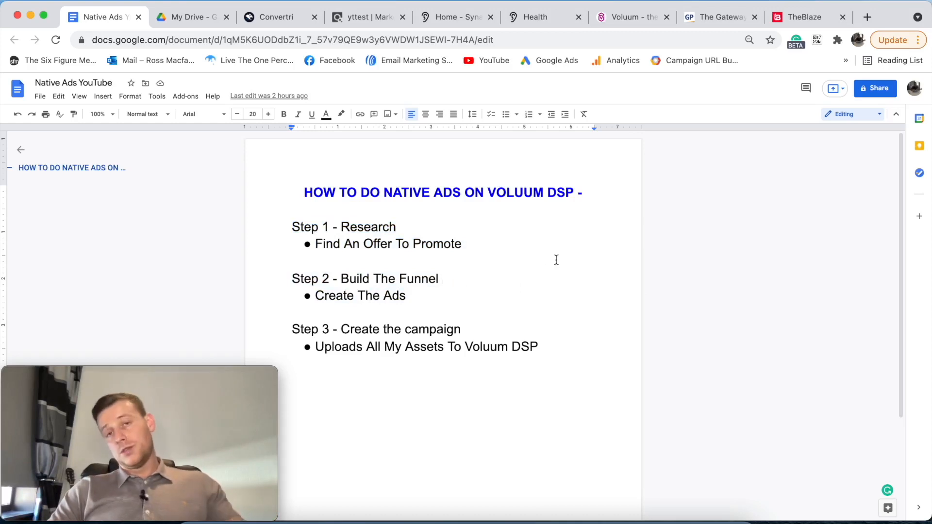
# Revisit the presell advertorial, switch to Convertri and open funnel A from the campaign funnels list.
pyautogui.click(539, 22)
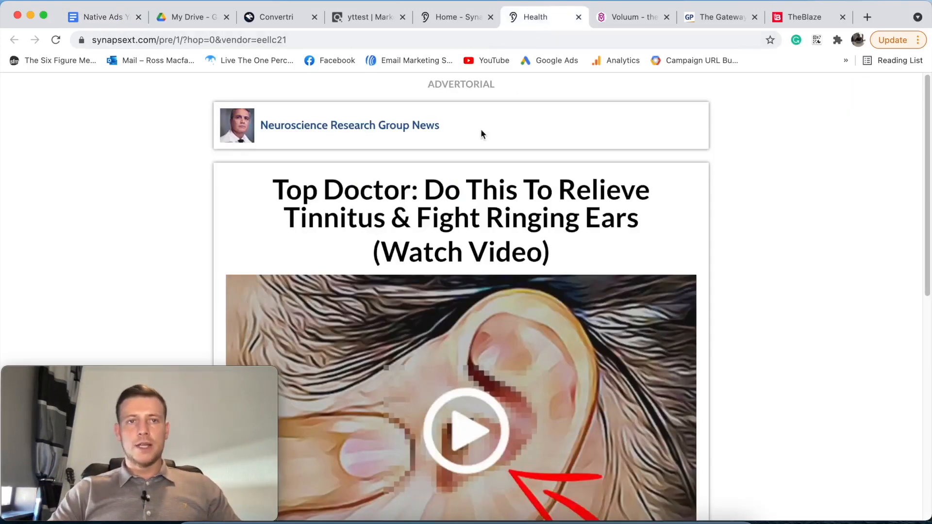
pyautogui.click(285, 17)
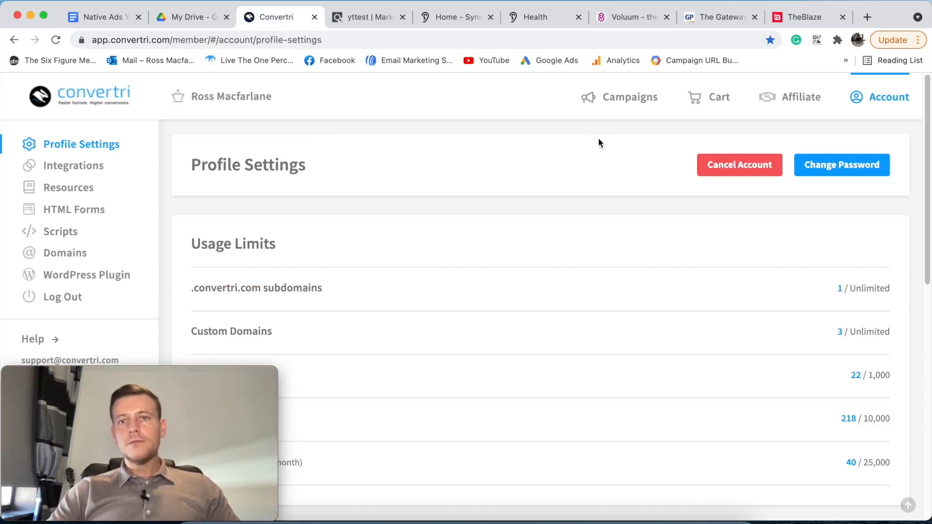
pyautogui.click(616, 97)
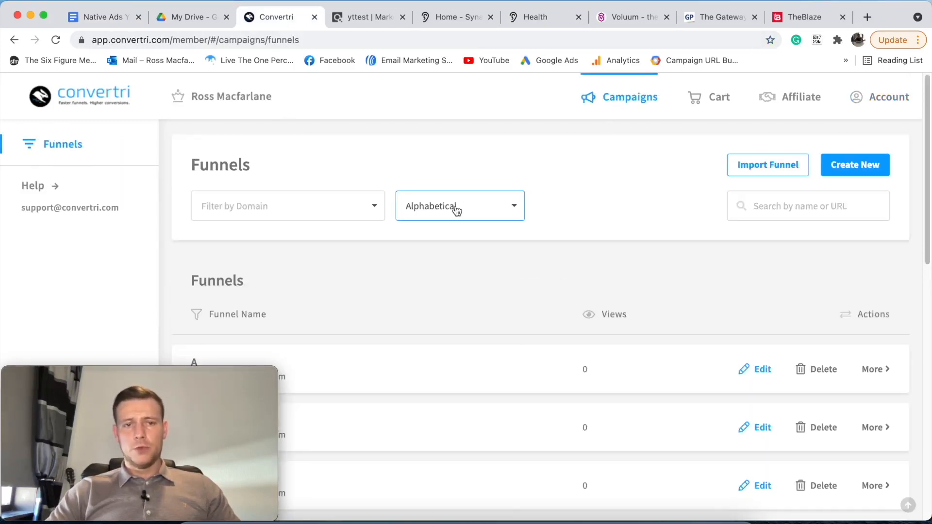
pyautogui.scroll(-2, 540, 256)
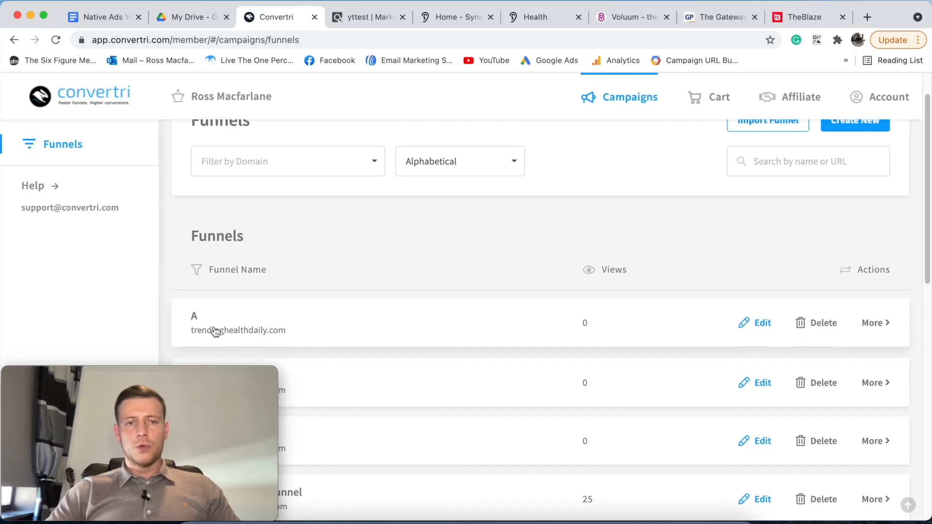
pyautogui.click(201, 325)
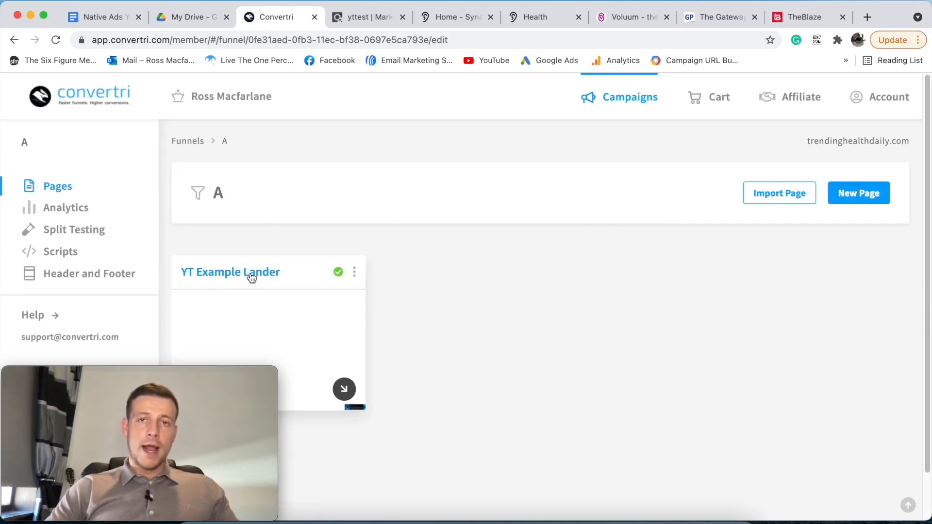
# Copy the web address of the Synapse Xt presell advertorial and return to funnel A in Convertri.
pyautogui.click(550, 23)
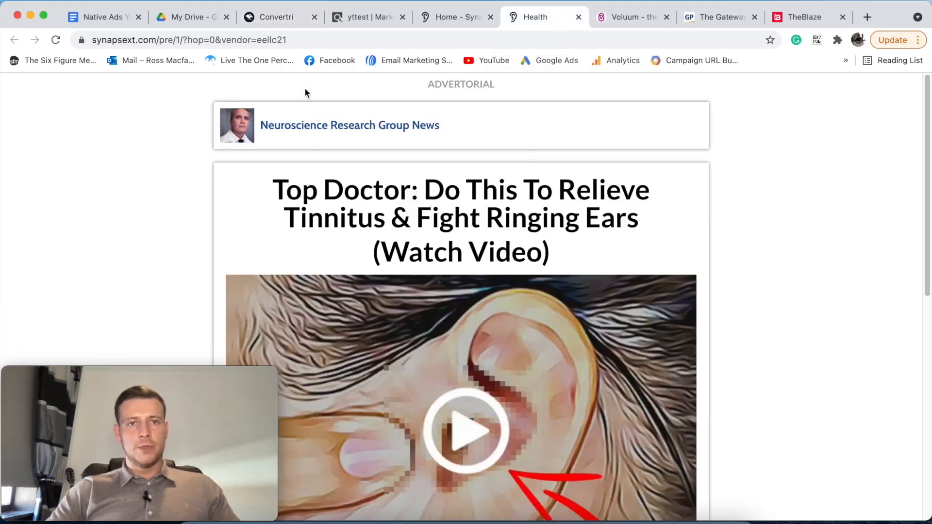
pyautogui.click(318, 41)
pyautogui.press('super+c')
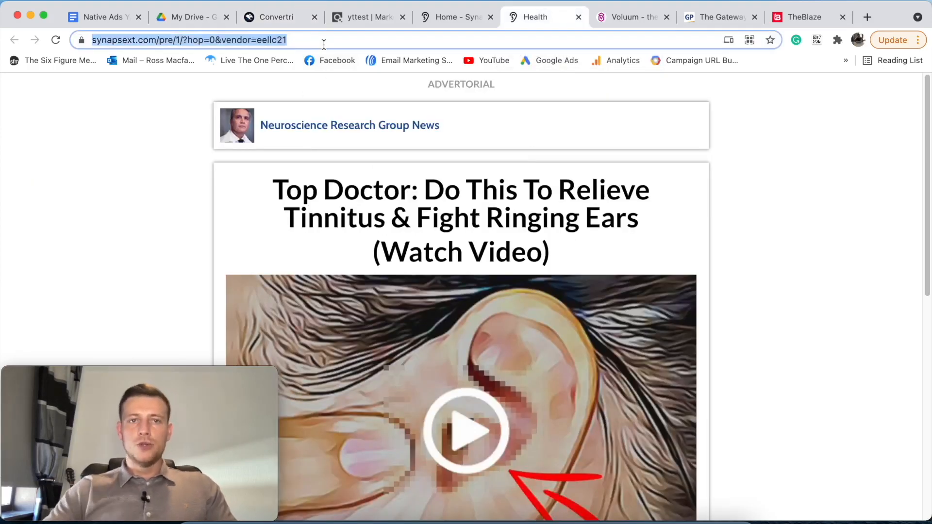
pyautogui.click(280, 22)
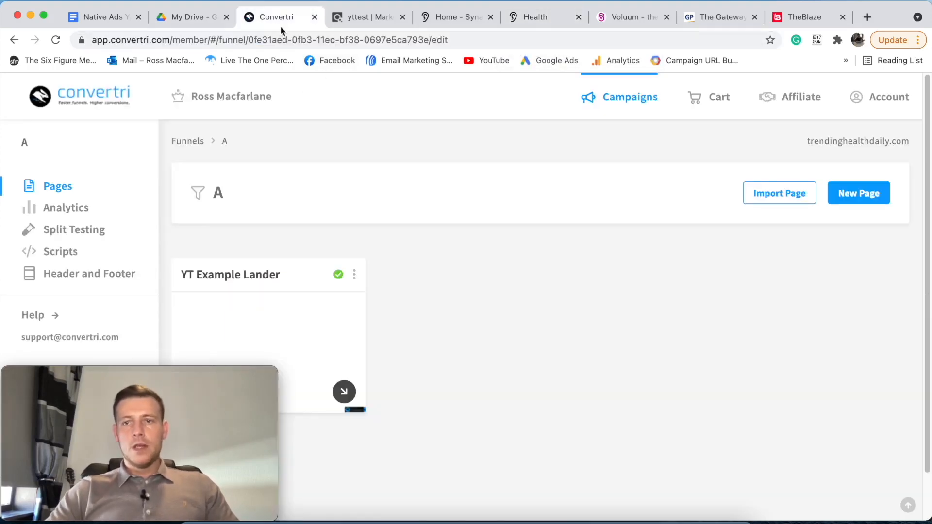
pyautogui.click(780, 194)
pyautogui.click(338, 327)
pyautogui.press('super+v')
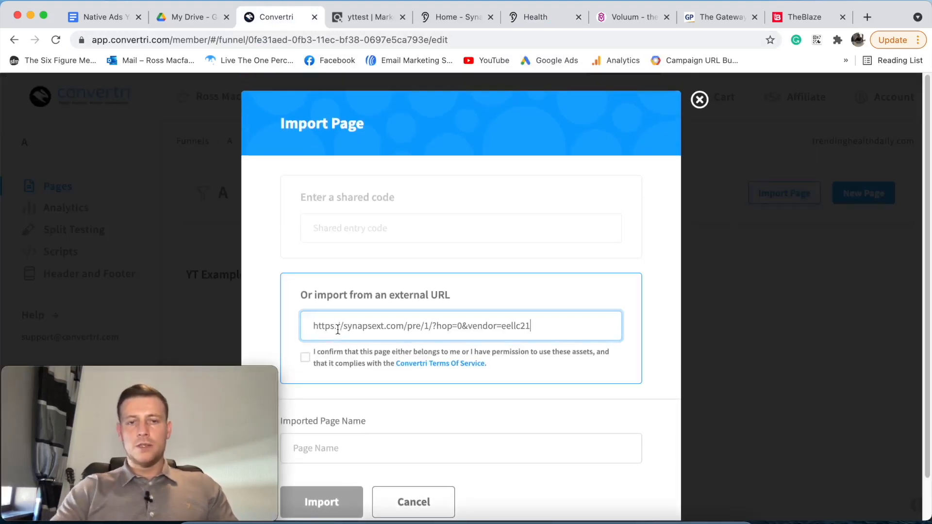
pyautogui.click(309, 358)
# Name the imported page YT Lander Example and import it into the funnel.
pyautogui.scroll(-2, 460, 339)
pyautogui.click(432, 407)
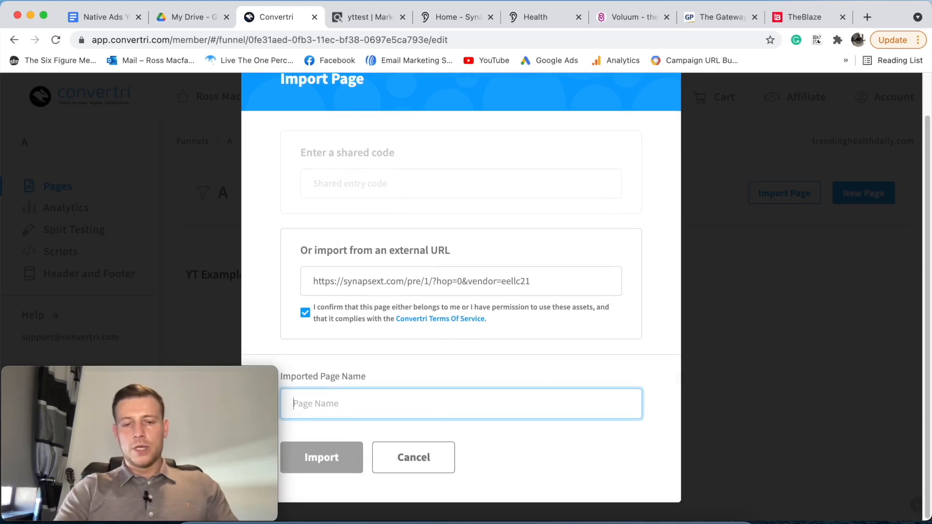
pyautogui.write('Yt')
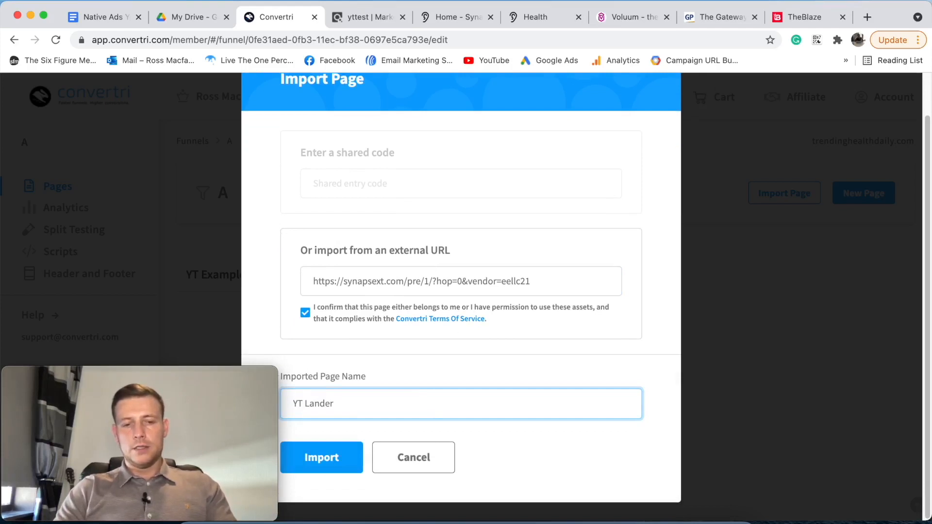
pyautogui.write('Lander')
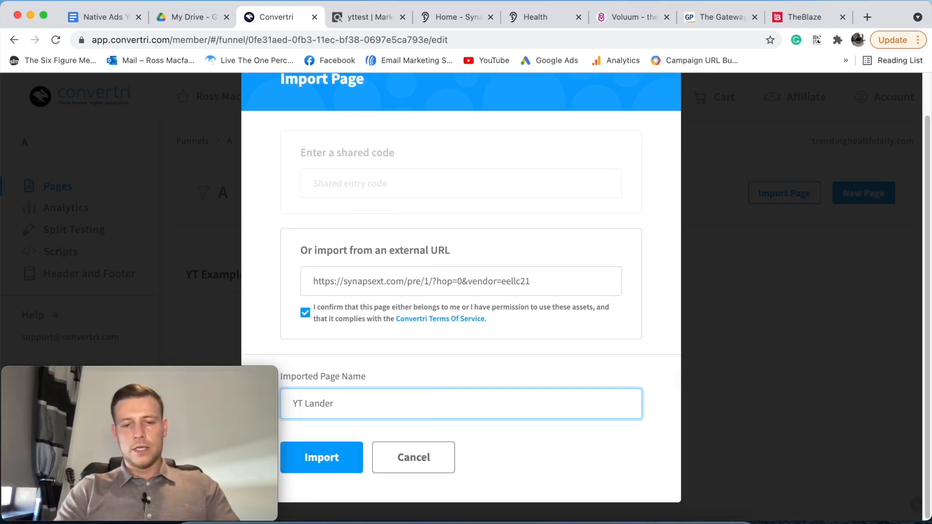
pyautogui.write(' Example')
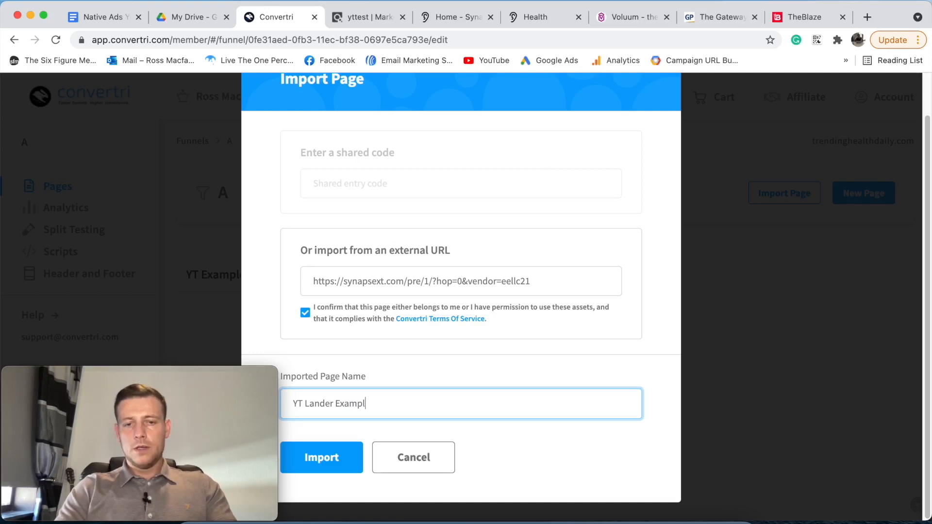
pyautogui.click(322, 457)
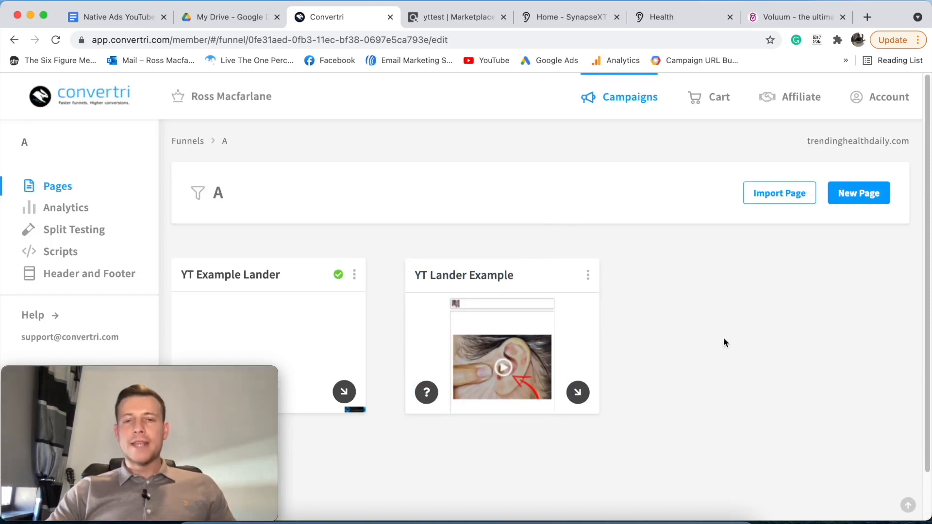
# Open the YT Lander Example page in the editor and look through its imported content.
pyautogui.click(499, 349)
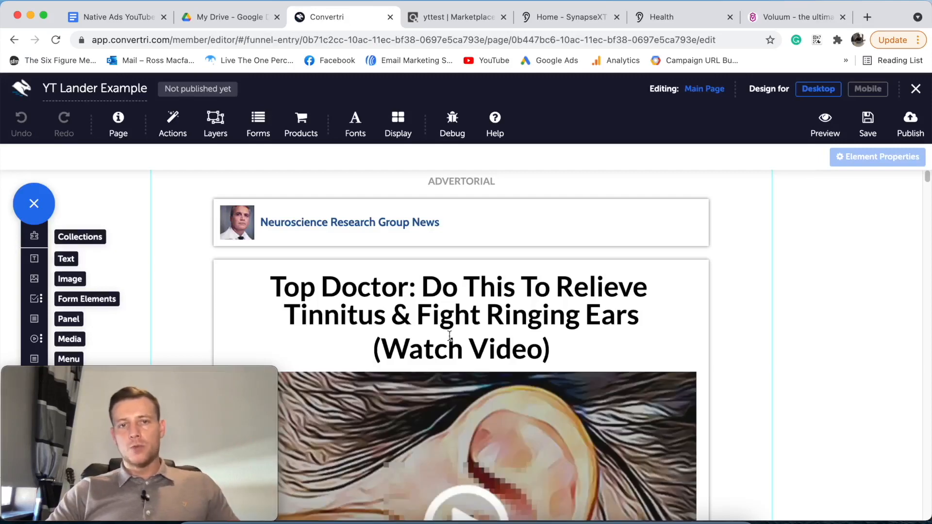
pyautogui.scroll(-1, 541, 264)
pyautogui.scroll(-15, 542, 264)
pyautogui.scroll(12, 541, 264)
pyautogui.scroll(3, 544, 276)
# Compare the imported page with the original Synapse Xt presell advertorial and return to the Convertri editor.
pyautogui.click(578, 18)
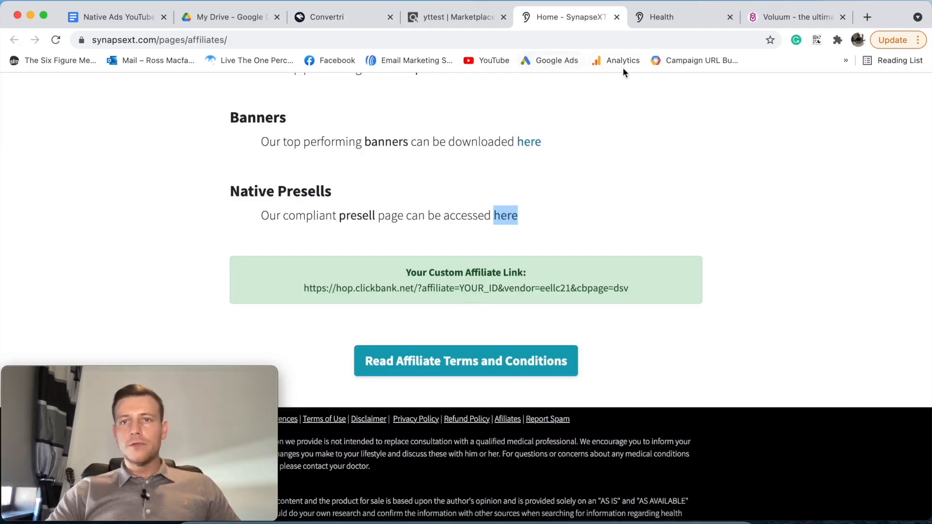
pyautogui.click(667, 19)
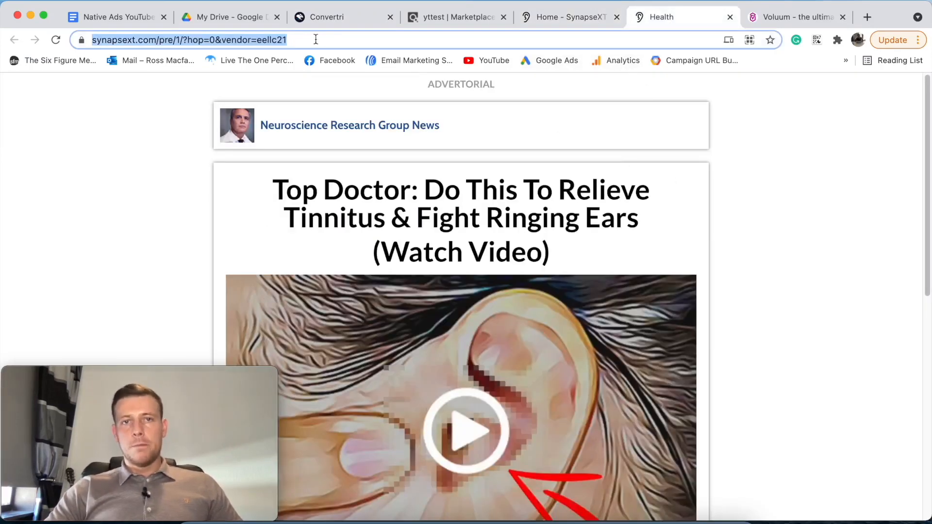
pyautogui.click(325, 19)
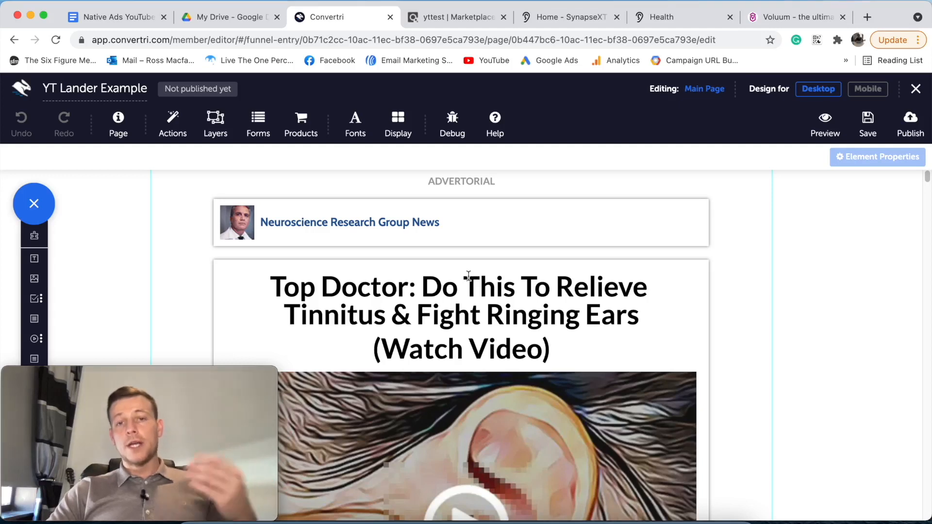
# Replace the link of the ear video image with the placeholder text "your click url".
pyautogui.scroll(-3, 447, 292)
pyautogui.click(378, 343)
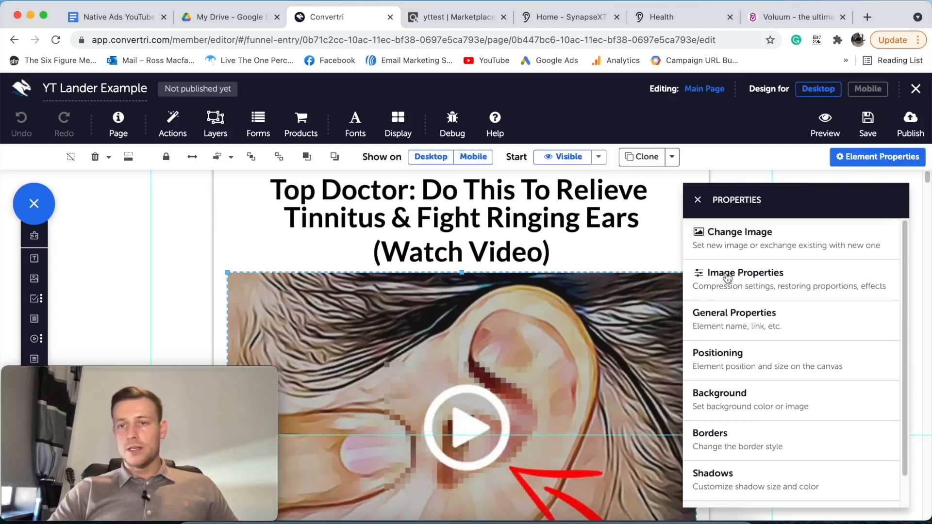
pyautogui.click(758, 339)
pyautogui.moveTo(867, 297); pyautogui.dragTo(694, 302)
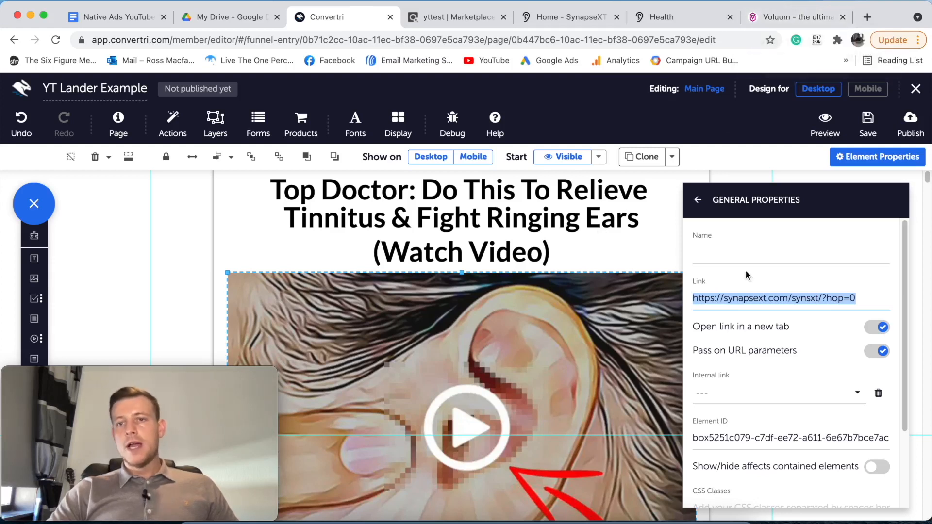
pyautogui.press('BackSpace')
pyautogui.write('your click url')
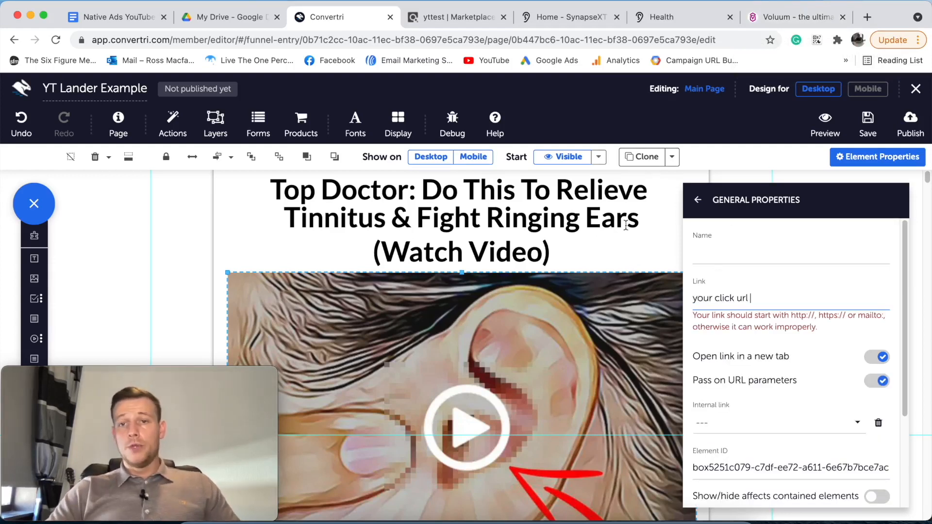
# Name the ear video image element Offer Page and close its properties.
pyautogui.click(736, 251)
pyautogui.write('~Offer Page')
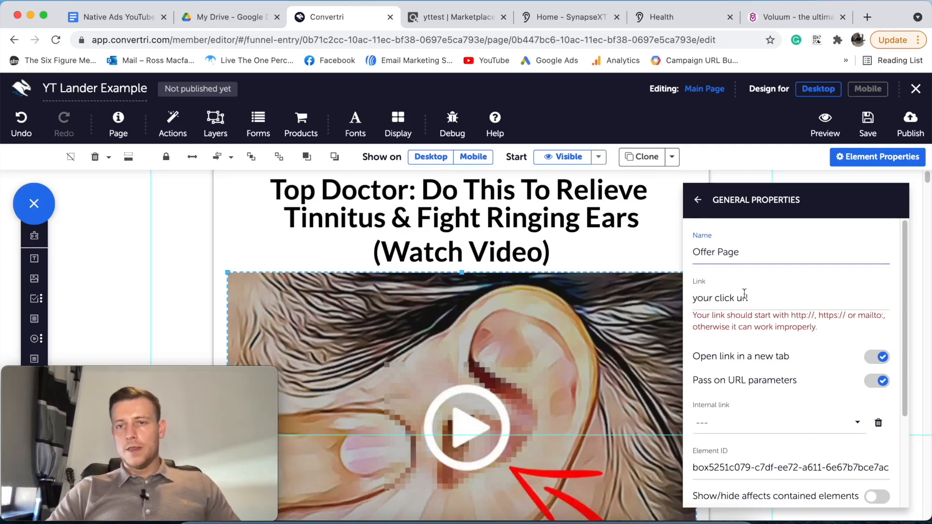
pyautogui.click(697, 200)
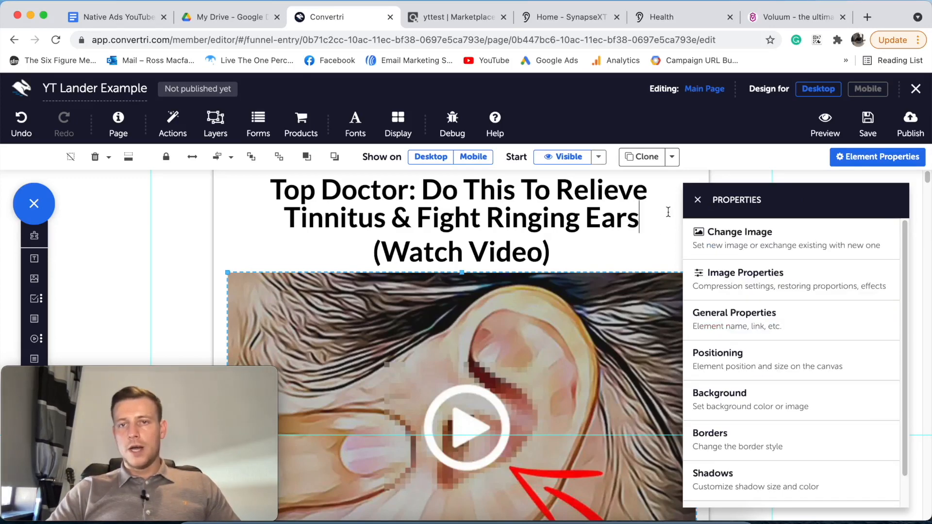
pyautogui.click(668, 211)
pyautogui.click(698, 201)
pyautogui.click(667, 249)
pyautogui.scroll(3, 412, 211)
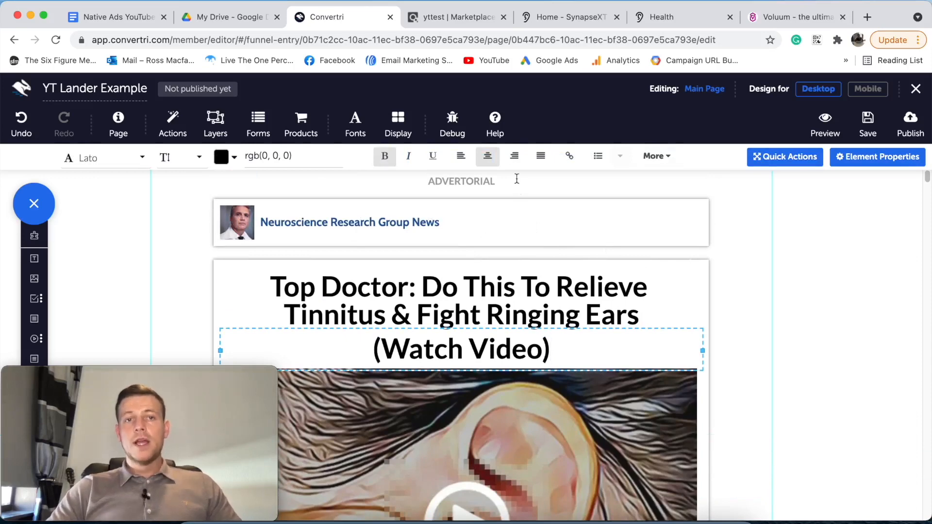
# Examine the page's mobile design from the header down through the article.
pyautogui.click(177, 209)
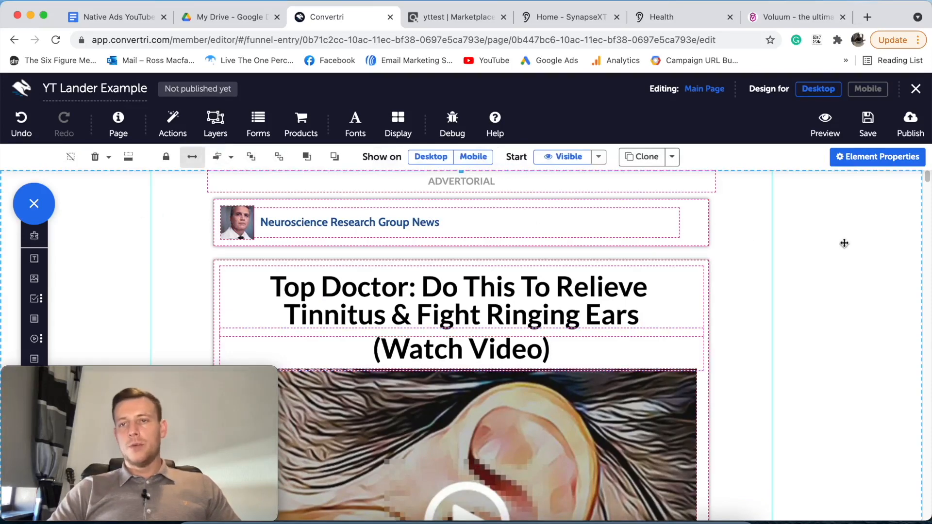
pyautogui.click(868, 90)
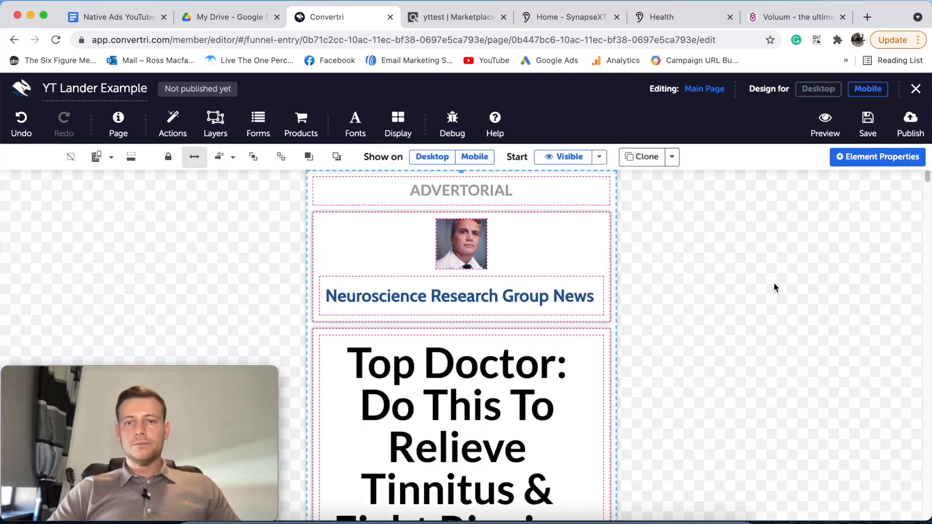
pyautogui.scroll(-10, 773, 288)
pyautogui.scroll(10, 769, 292)
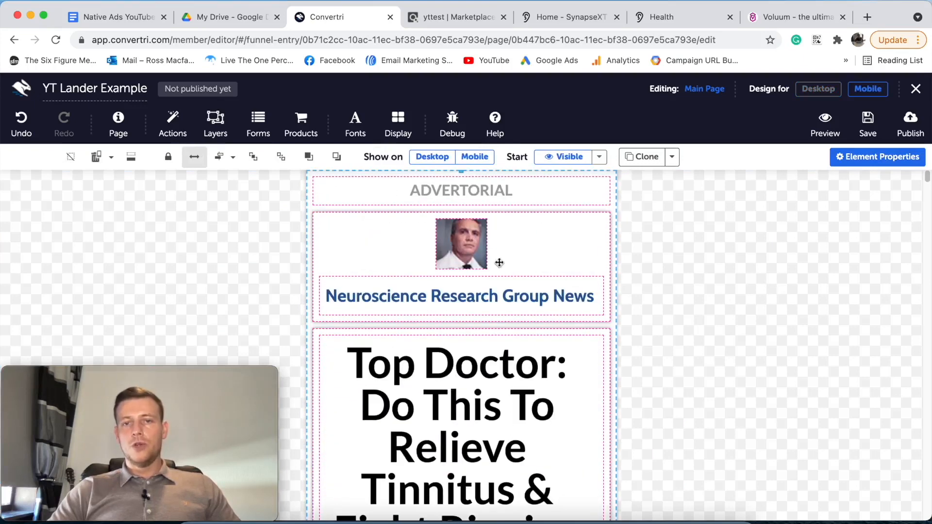
pyautogui.click(767, 268)
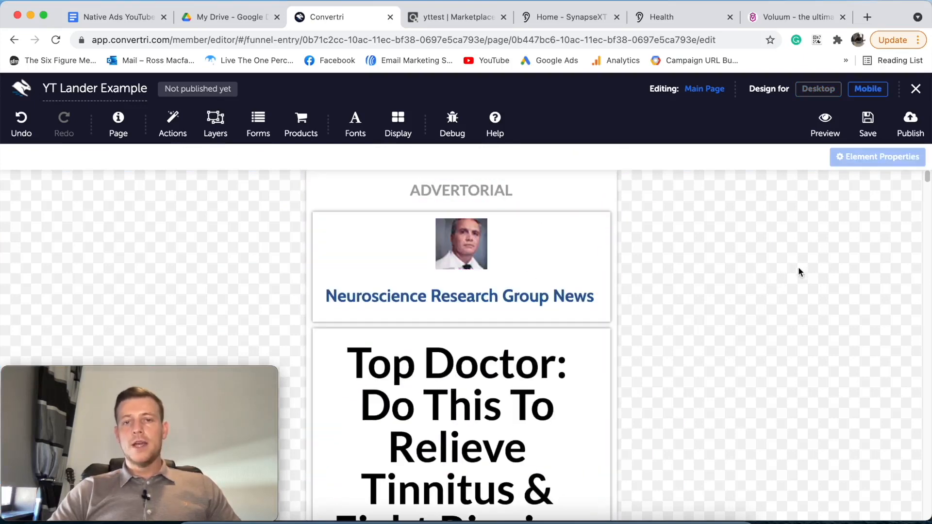
pyautogui.scroll(-10, 523, 295)
pyautogui.scroll(5, 520, 291)
pyautogui.scroll(-5, 518, 318)
pyautogui.scroll(10, 518, 319)
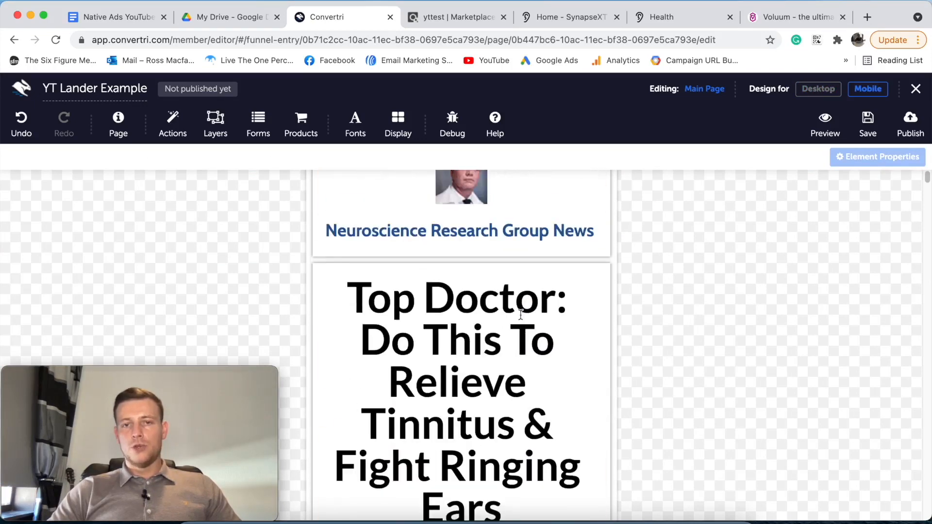
# Return to the desktop design and set the page's default paragraph font scaling on mobile to 75%.
pyautogui.click(818, 88)
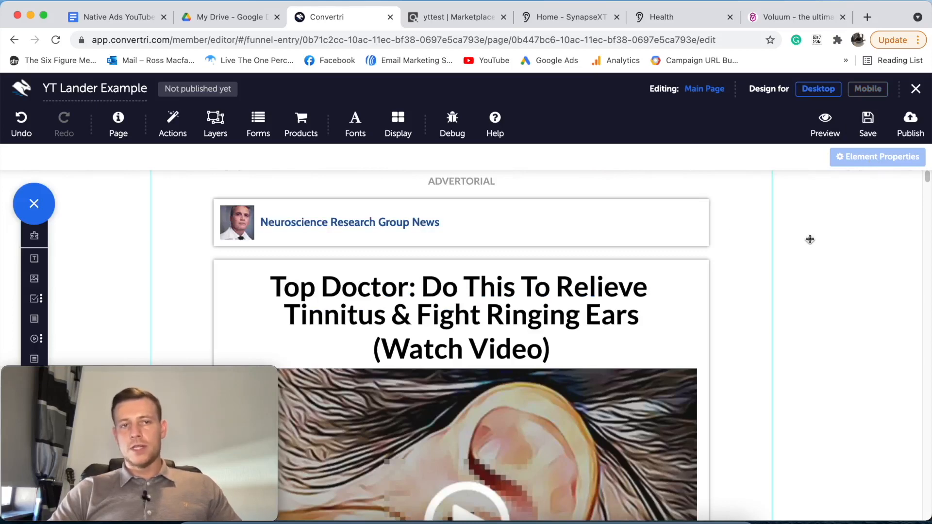
pyautogui.click(103, 132)
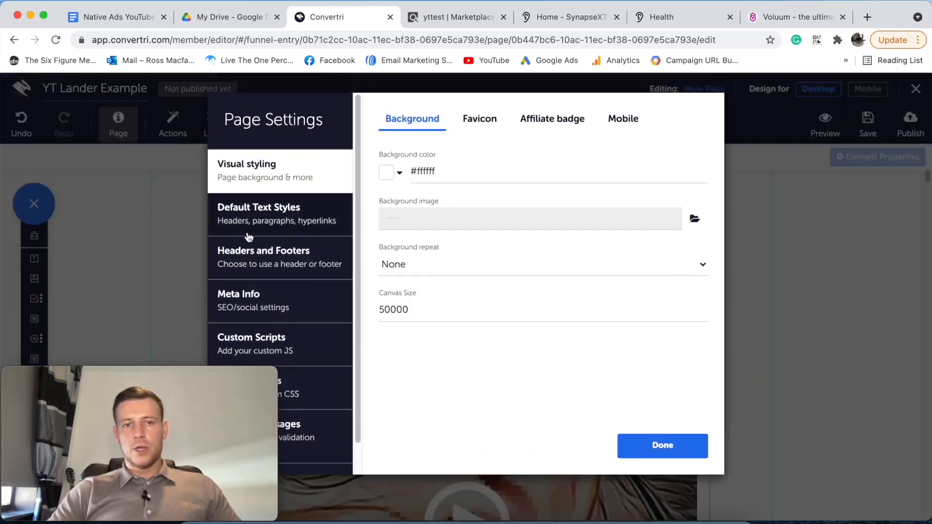
pyautogui.click(263, 222)
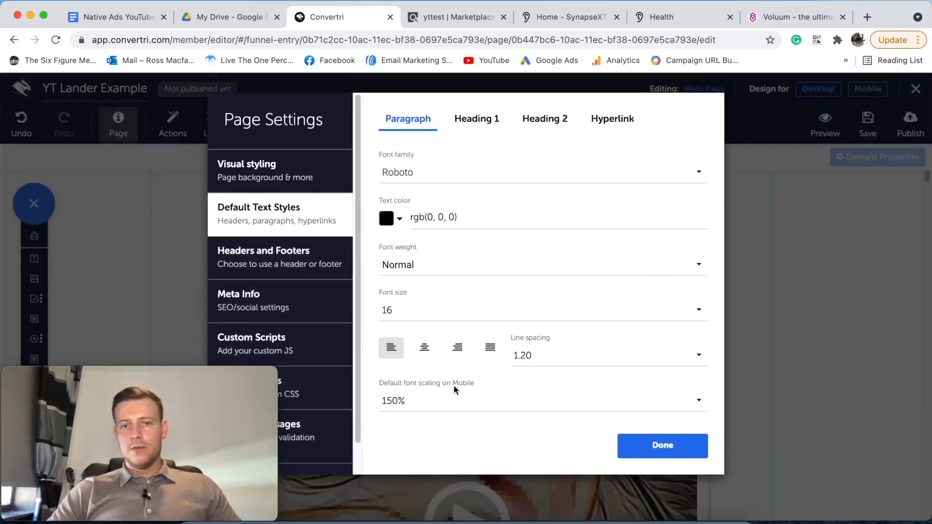
pyautogui.click(423, 402)
pyautogui.scroll(-5, 443, 345)
pyautogui.scroll(-5, 443, 344)
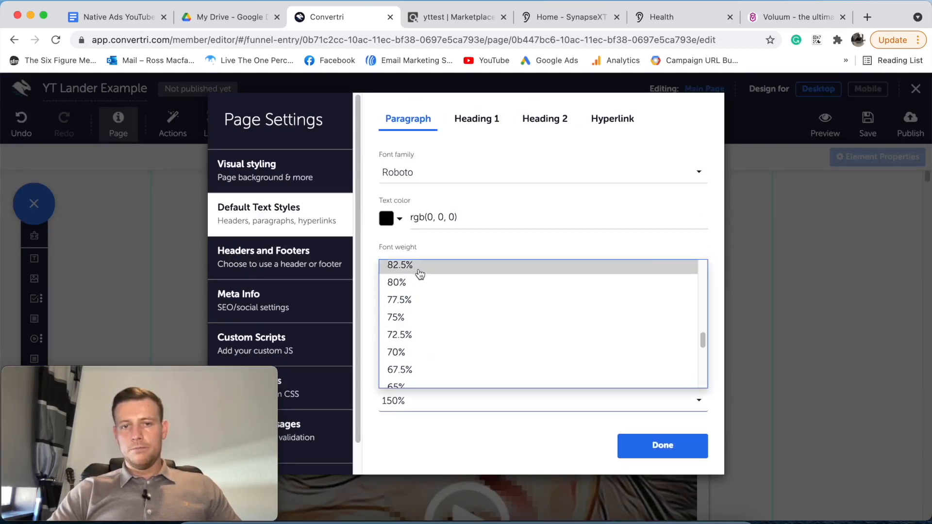
pyautogui.click(414, 318)
pyautogui.click(686, 445)
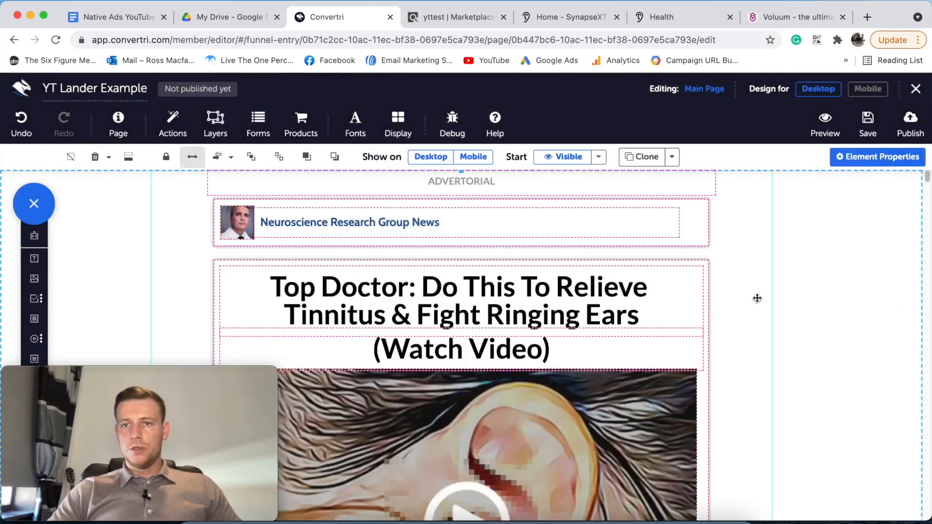
# In the mobile design, move the ADVERTORIAL label from above the header down to just below the footer links.
pyautogui.click(868, 89)
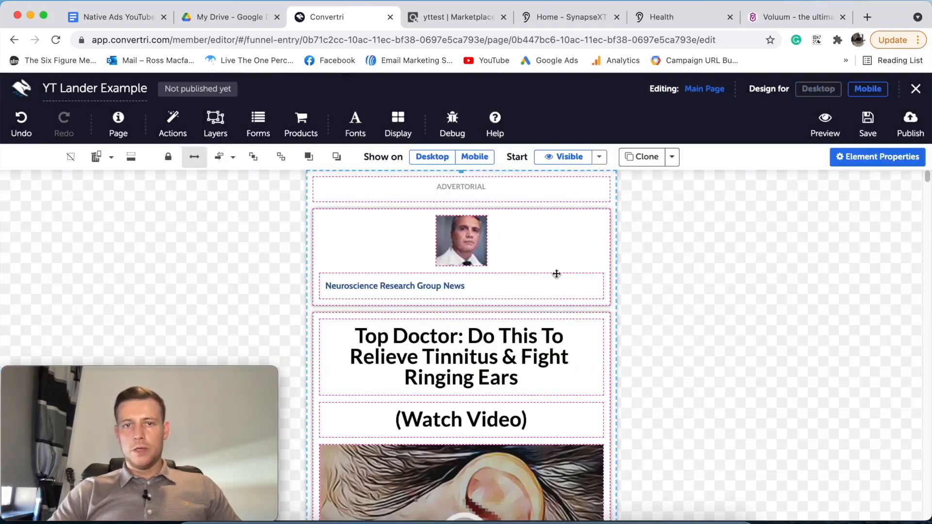
pyautogui.click(554, 267)
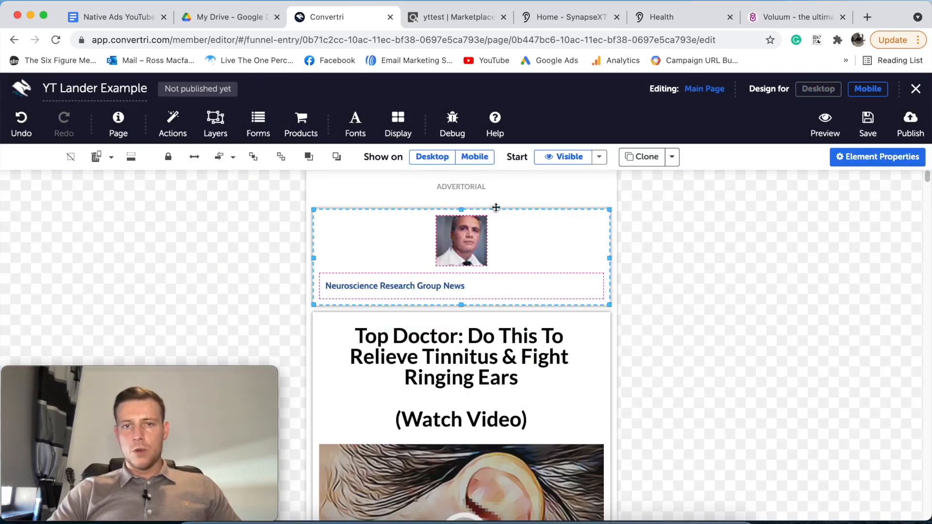
pyautogui.moveTo(462, 187); pyautogui.dragTo(448, 411)
pyautogui.scroll(10, 719, 297)
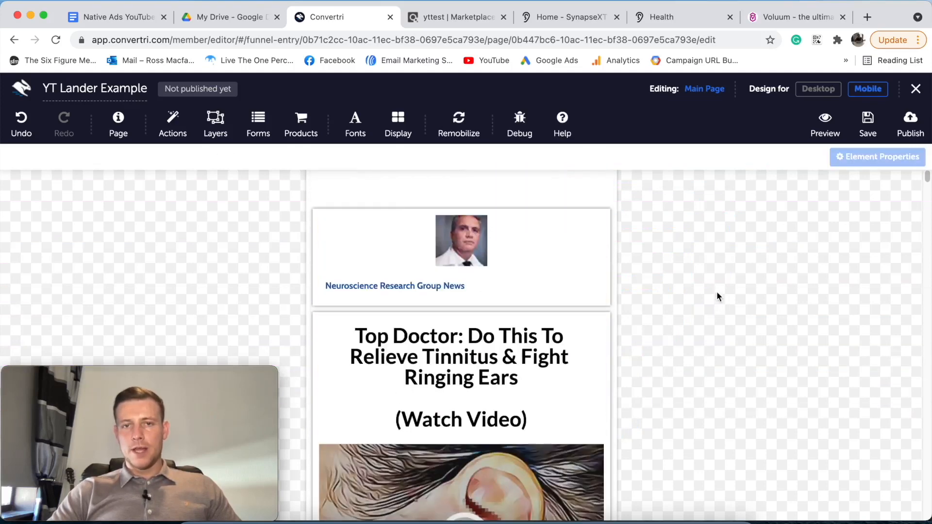
# Shrink the doctor photo into the mobile header's left corner and place the narrowed Neuroscience Research Group News text beside it.
pyautogui.click(470, 248)
pyautogui.moveTo(487, 266); pyautogui.dragTo(340, 230)
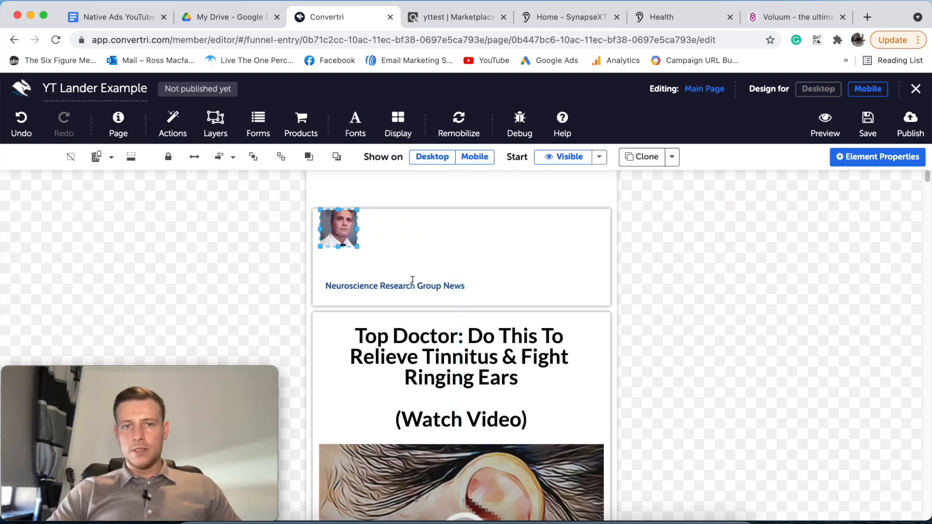
pyautogui.click(412, 280)
pyautogui.moveTo(600, 286); pyautogui.dragTo(489, 287)
pyautogui.moveTo(435, 273); pyautogui.dragTo(481, 216)
# Reduce the mobile header panel's height to fit its contents and move the headline panel up directly beneath it.
pyautogui.click(478, 293)
pyautogui.moveTo(478, 294); pyautogui.dragTo(462, 222)
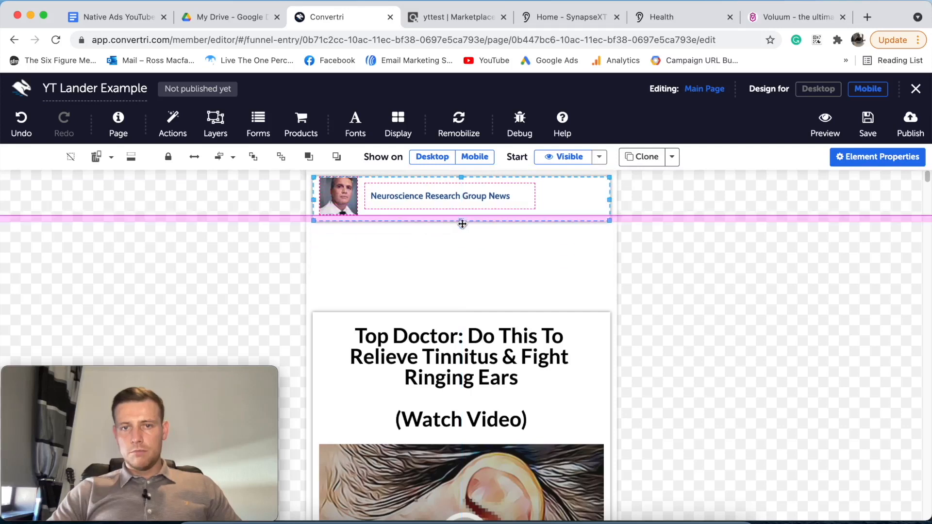
pyautogui.click(599, 355)
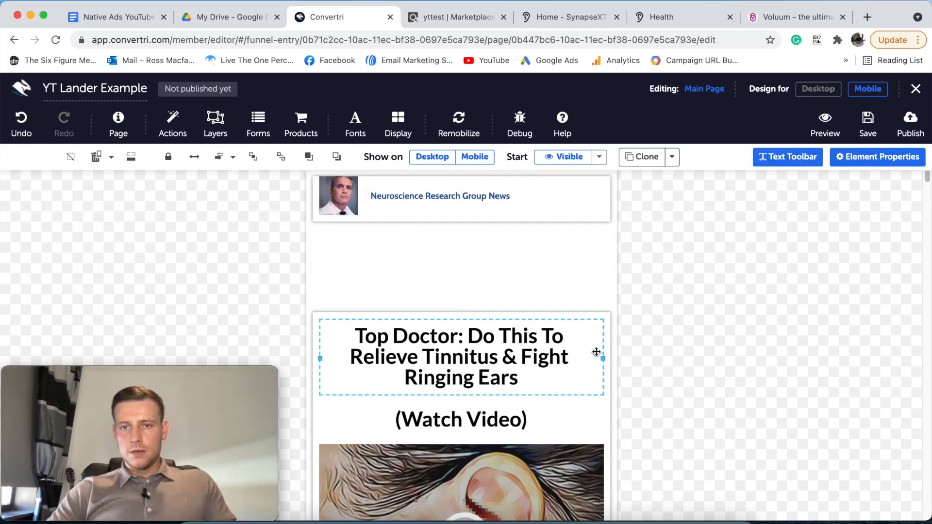
pyautogui.click(607, 321)
pyautogui.moveTo(607, 321); pyautogui.dragTo(606, 236)
# Tighten the mobile spacing by moving the (Watch Video) subheading and the ear video image up under the headline.
pyautogui.click(549, 331)
pyautogui.moveTo(548, 331); pyautogui.dragTo(552, 311)
pyautogui.click(556, 399)
pyautogui.moveTo(556, 398); pyautogui.dragTo(555, 382)
pyautogui.click(726, 318)
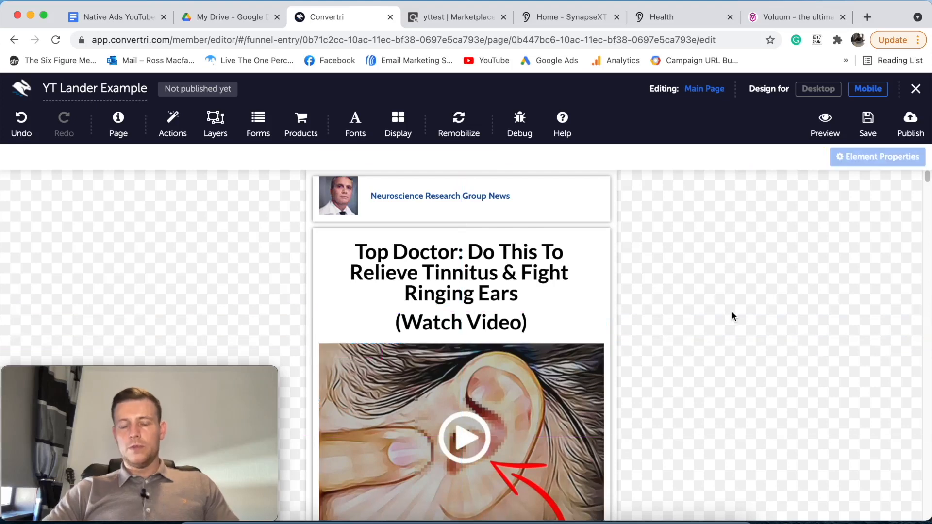
# Check the desktop design, then move the footer links and disclaimer texts lower beneath the article panel in the mobile design.
pyautogui.click(819, 89)
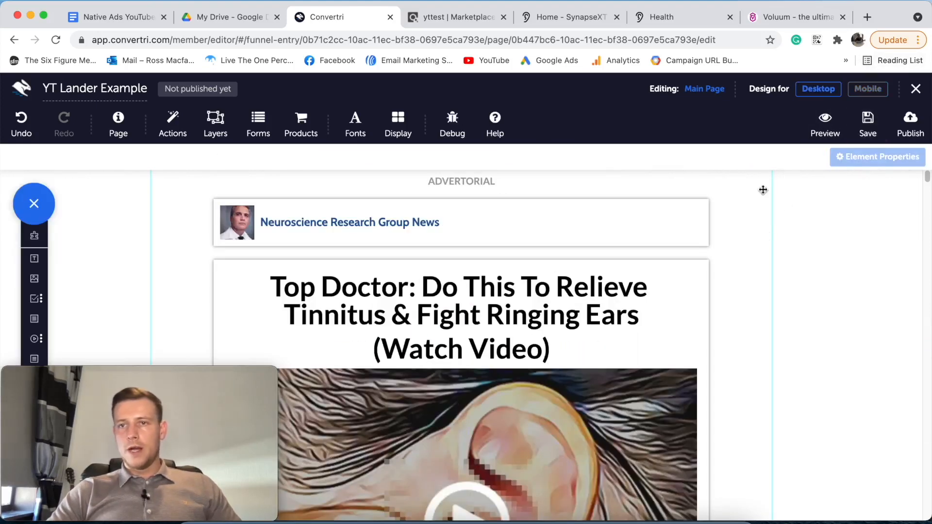
pyautogui.click(868, 89)
pyautogui.scroll(-5, 390, 400)
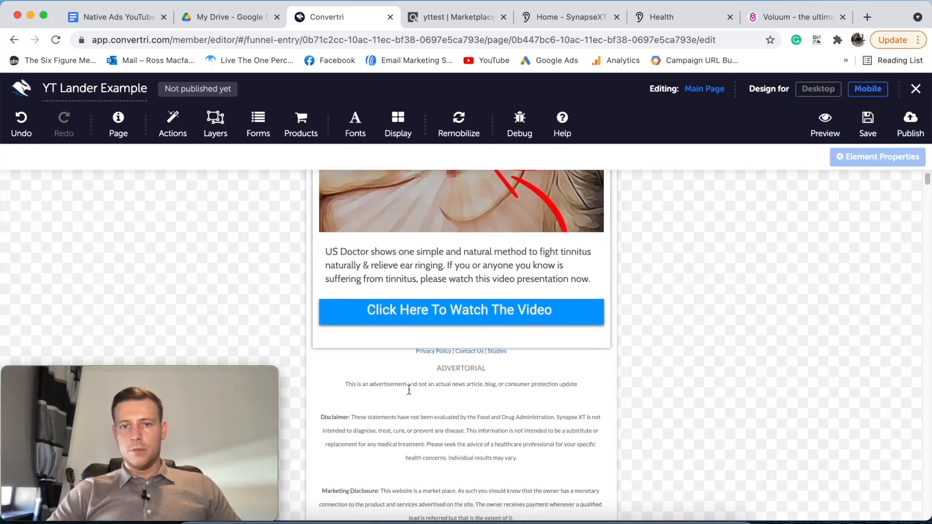
pyautogui.click(496, 350)
pyautogui.moveTo(505, 341); pyautogui.dragTo(504, 407)
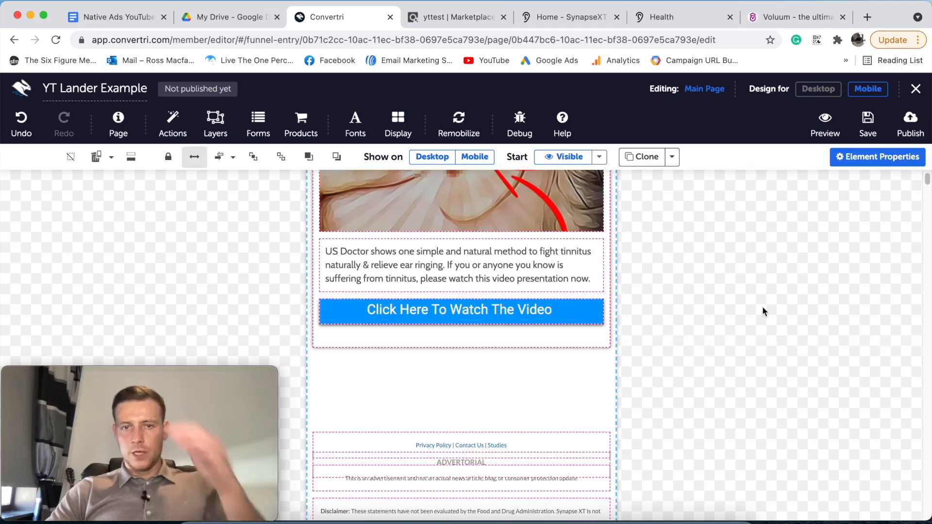
pyautogui.click(776, 310)
pyautogui.scroll(10, 529, 291)
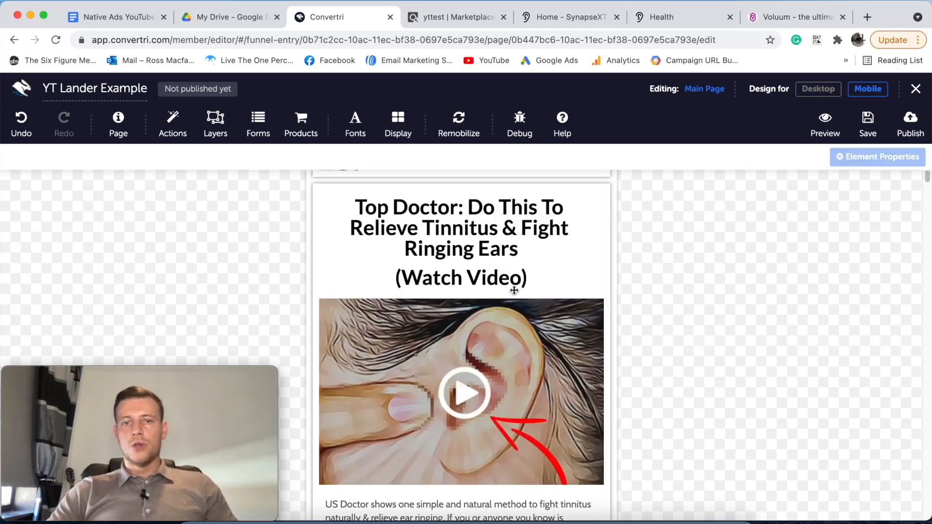
# Save the page from the desktop design and publish it at the path lander-example-.
pyautogui.click(815, 92)
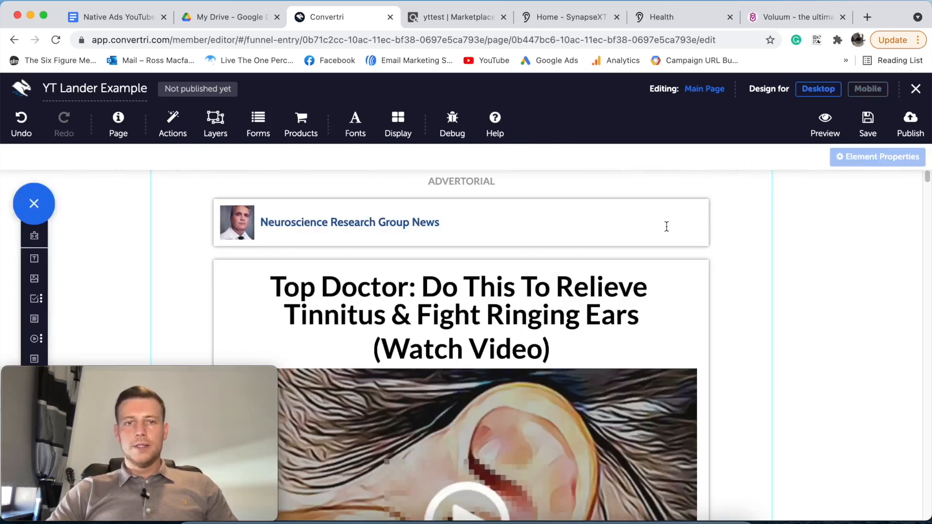
pyautogui.click(868, 127)
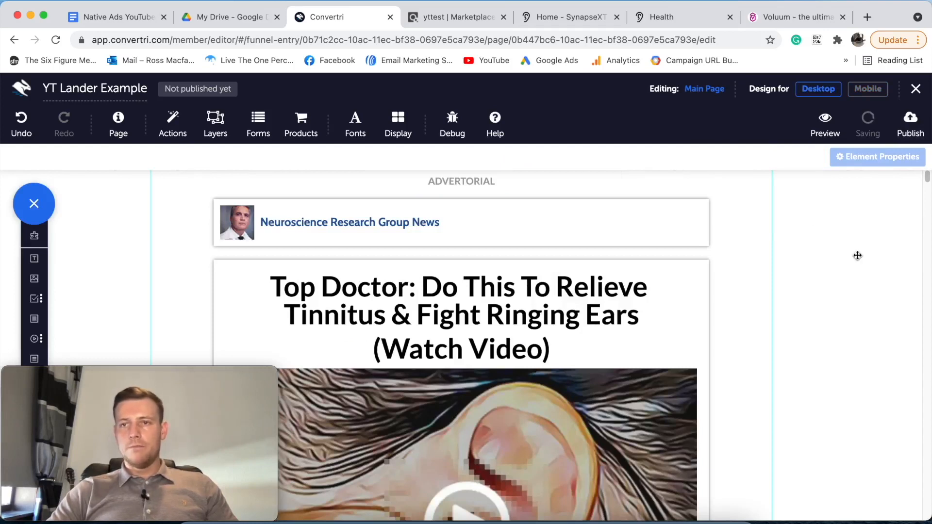
pyautogui.click(910, 126)
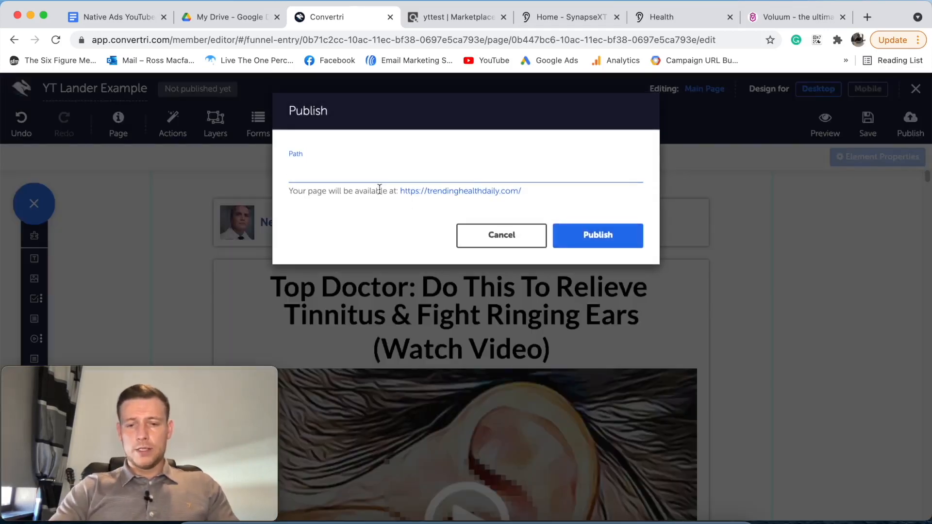
pyautogui.write('land')
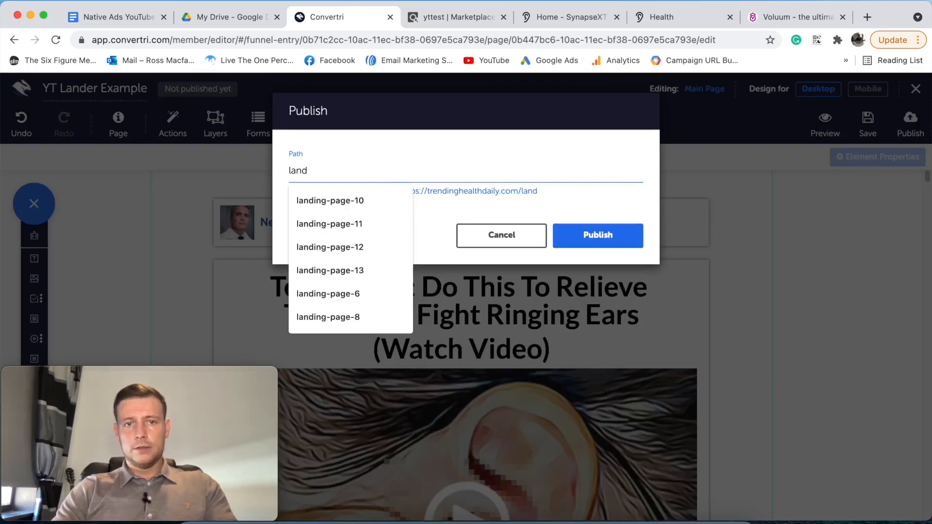
pyautogui.write('e')
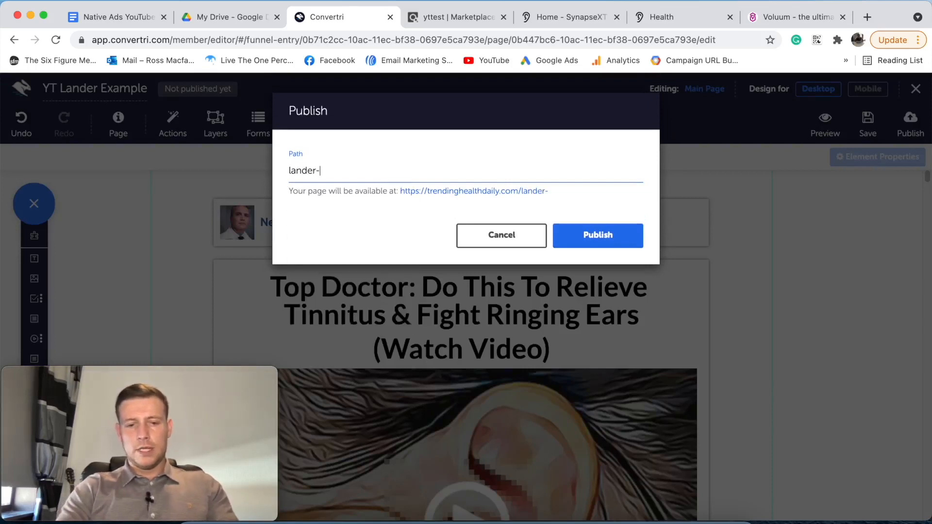
pyautogui.write('r-')
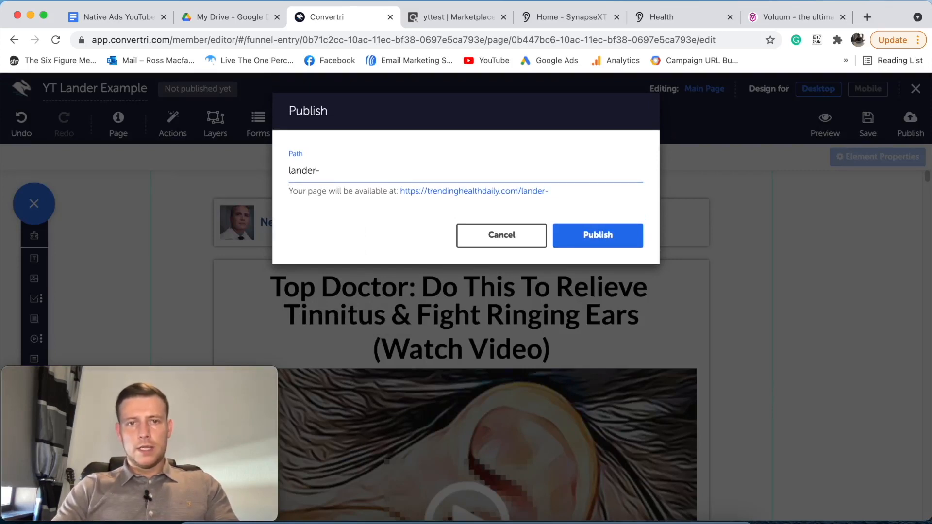
pyautogui.write('example-')
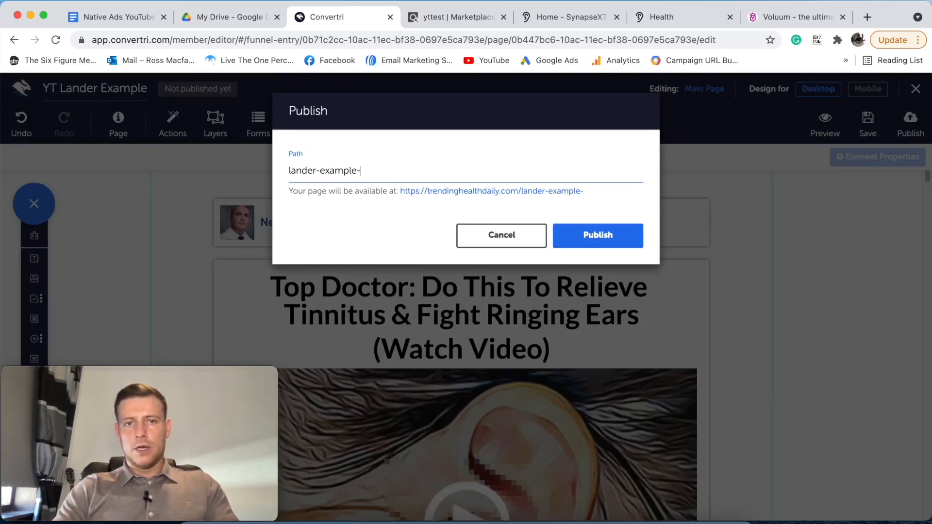
pyautogui.click(620, 246)
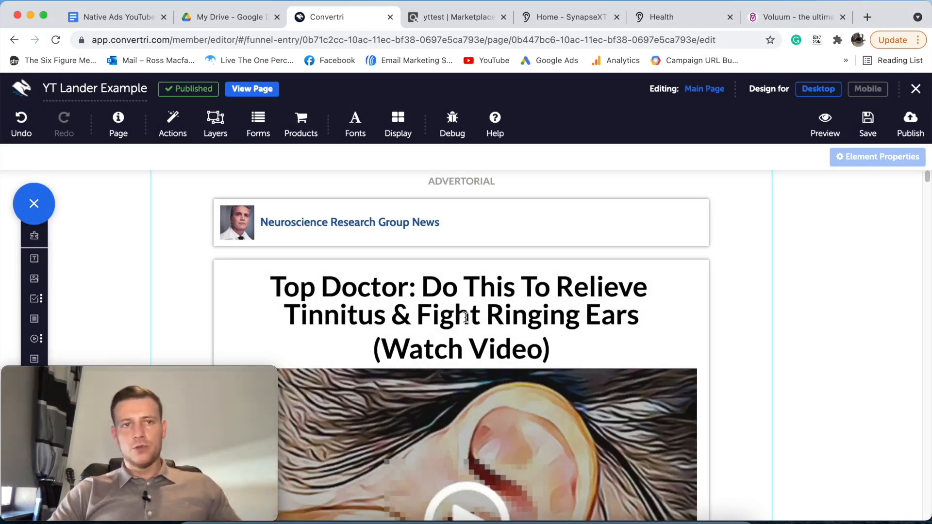
# View the live published page at its lander-example- address, then close it.
pyautogui.click(248, 88)
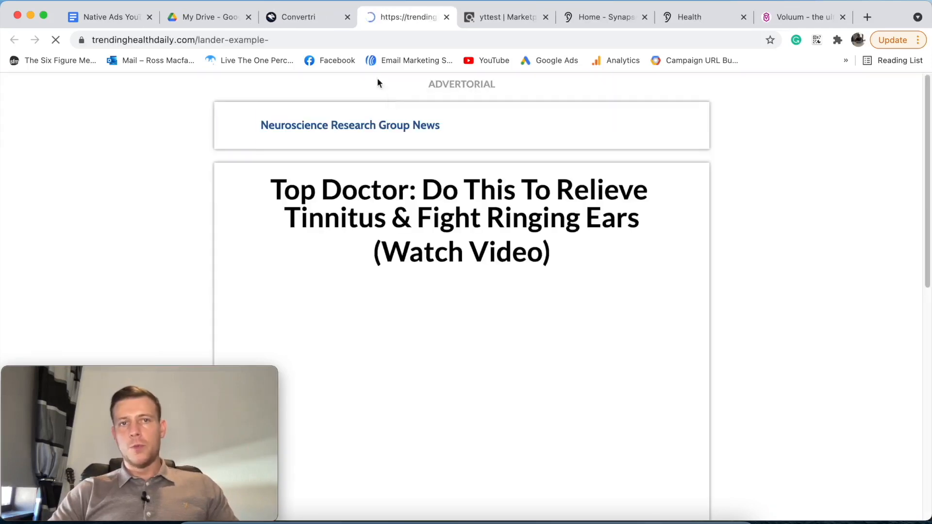
pyautogui.click(277, 40)
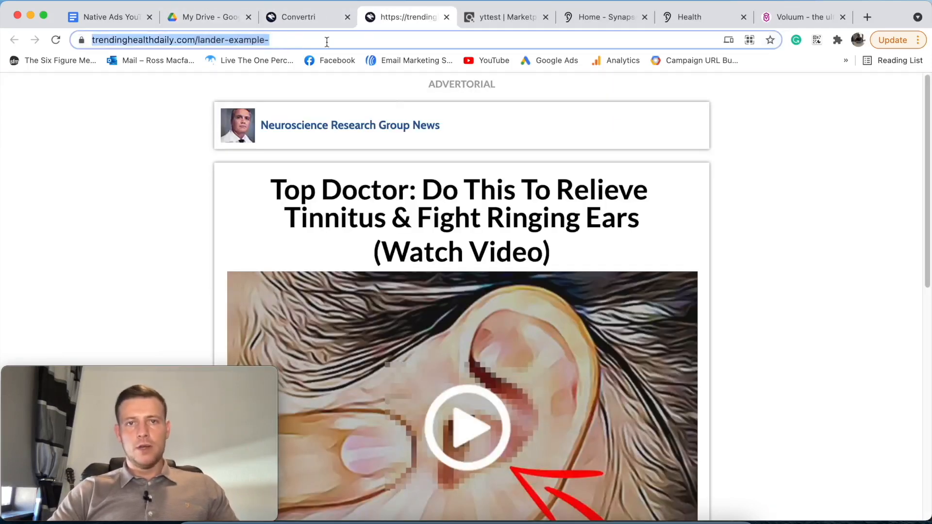
pyautogui.click(446, 18)
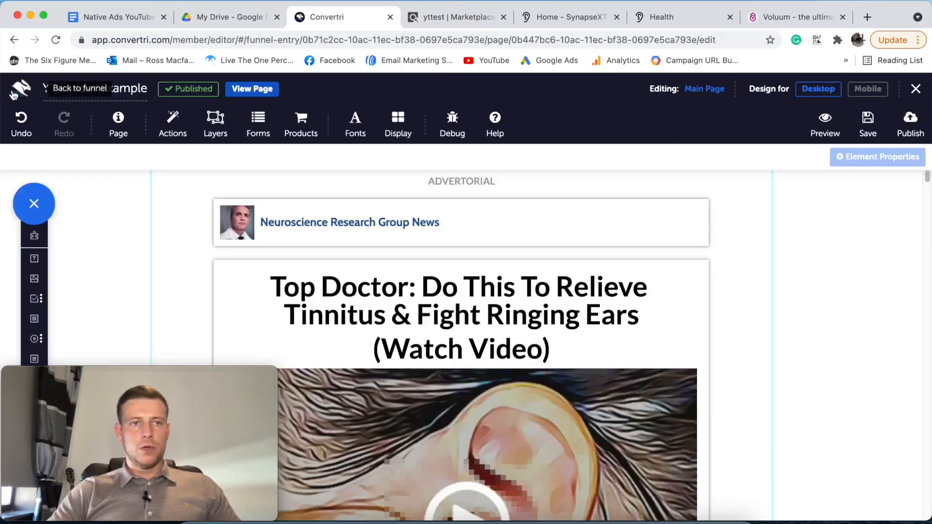
# Return to the funnel's page list and preview the published YT Example Lander page.
pyautogui.click(80, 88)
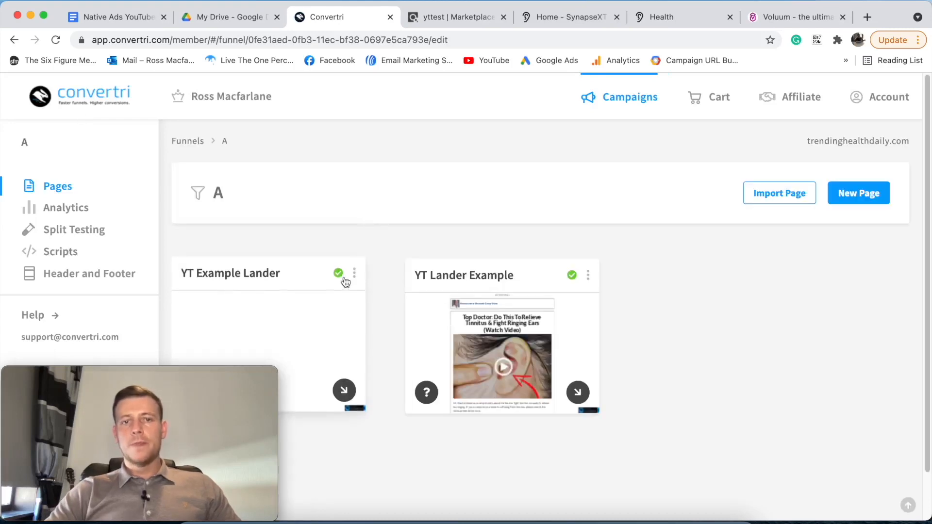
pyautogui.click(355, 273)
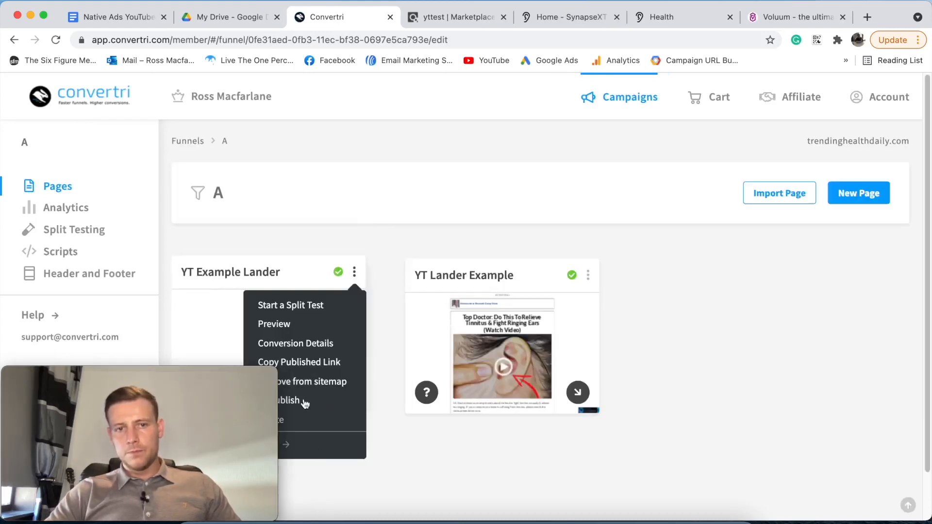
pyautogui.click(302, 321)
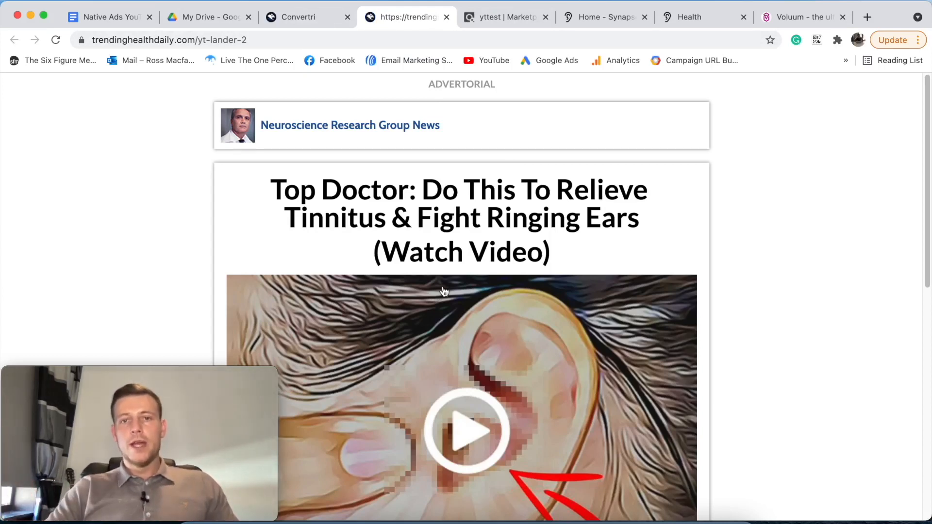
# Review Step 2 of the Native Ads YouTube outline in Google Docs, then examine the live lander's headline and ear video image.
pyautogui.click(95, 16)
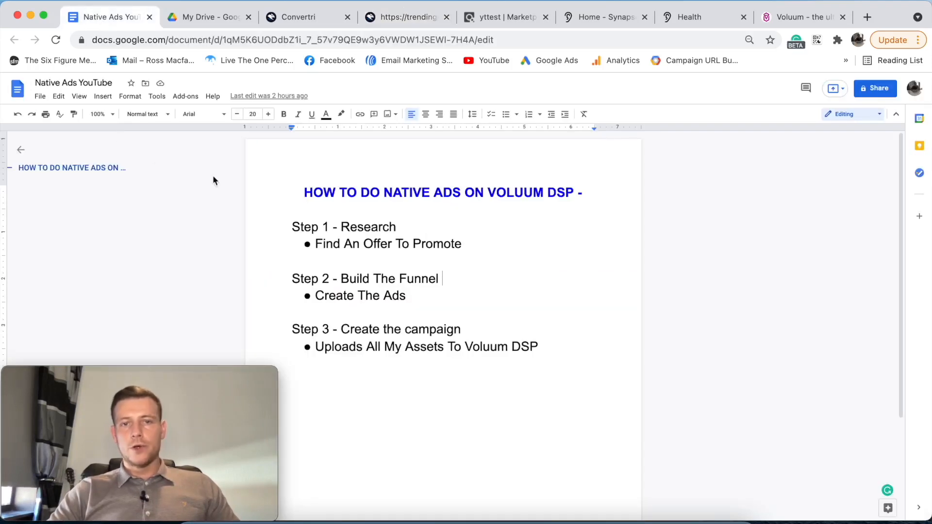
pyautogui.moveTo(288, 277); pyautogui.dragTo(468, 296)
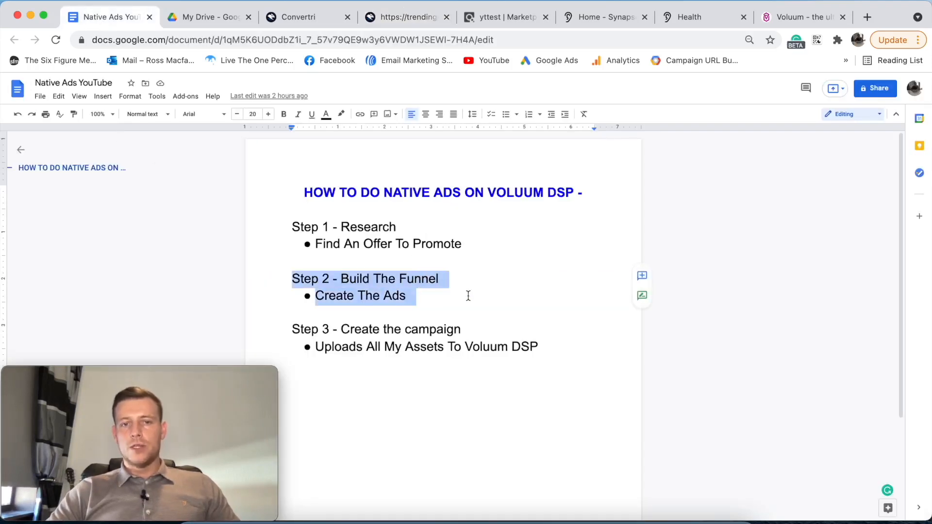
pyautogui.click(410, 17)
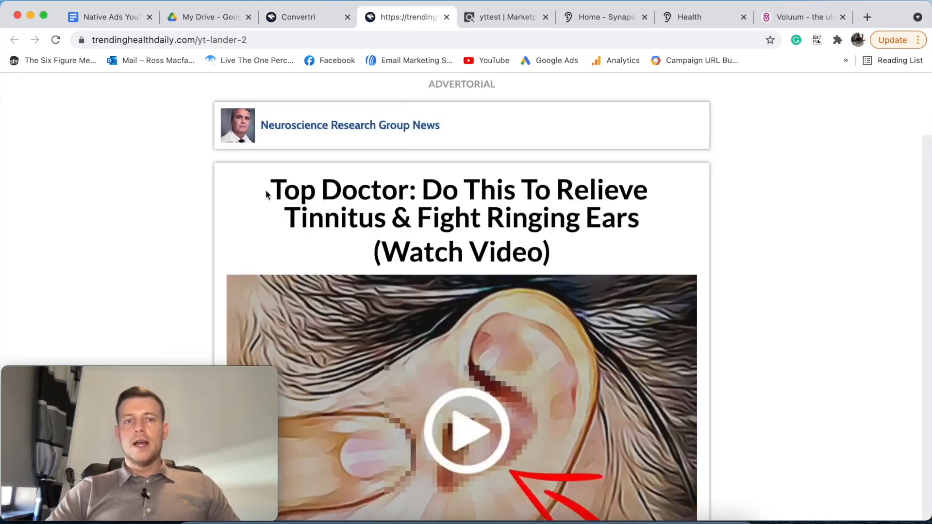
pyautogui.moveTo(270, 189); pyautogui.dragTo(651, 230)
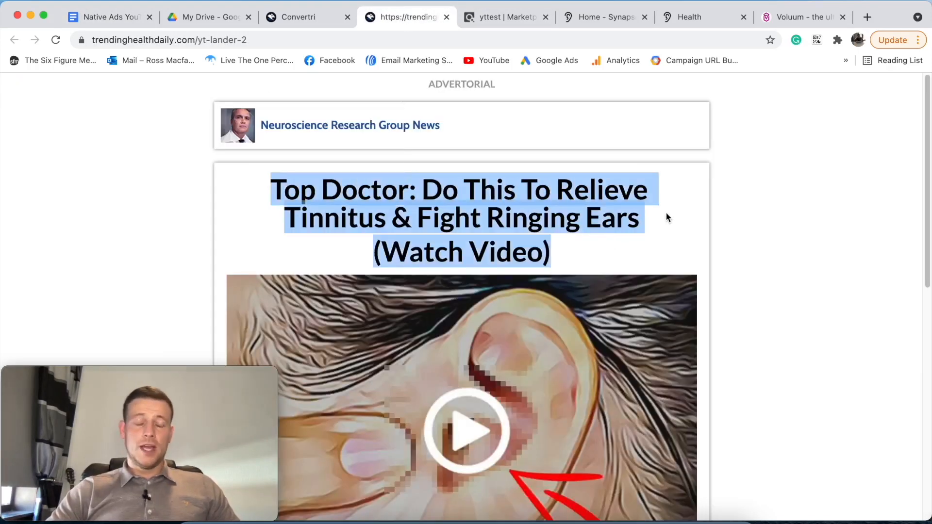
pyautogui.scroll(-5, 601, 227)
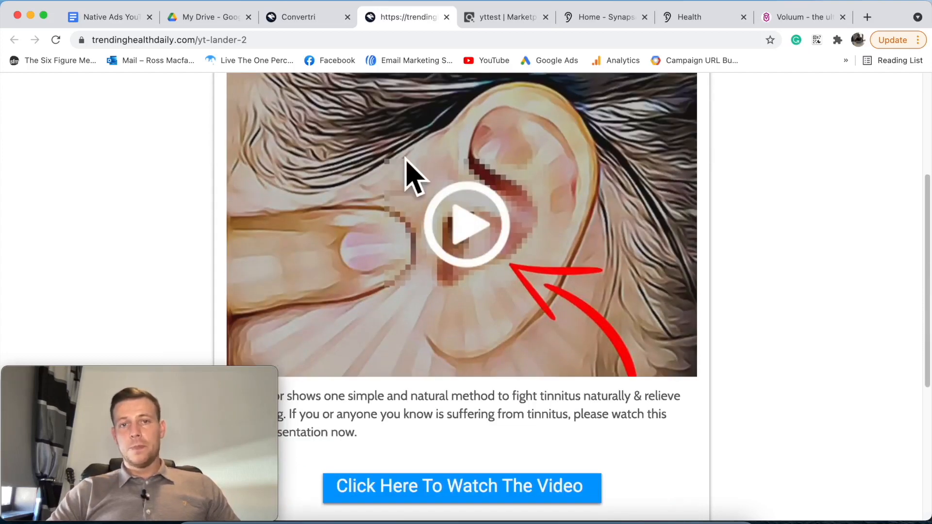
pyautogui.scroll(2, 413, 177)
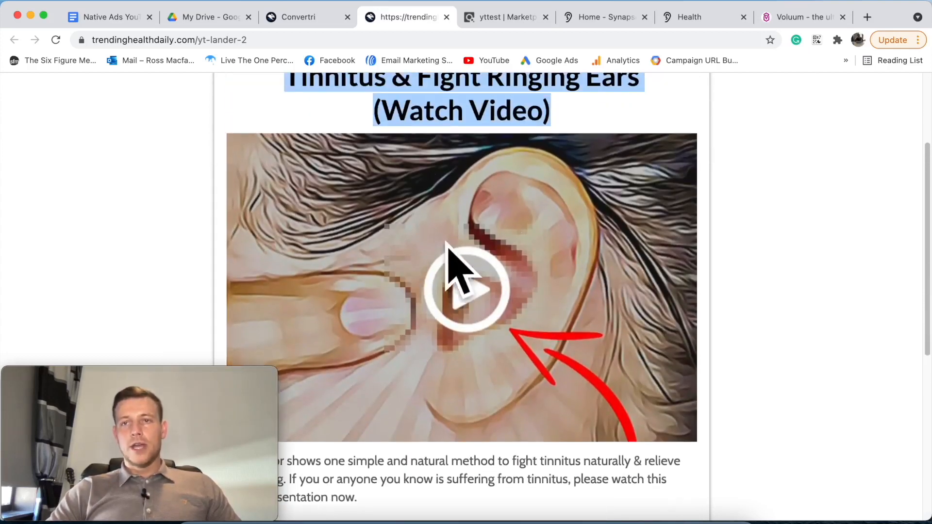
# Search Google Images for "tinnitus homemade treatment" in a new browser tab.
pyautogui.click(867, 17)
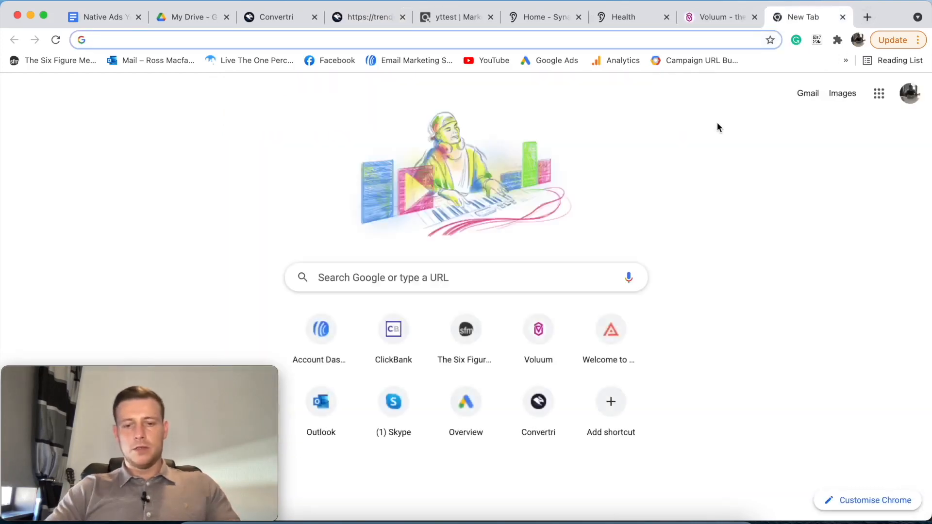
pyautogui.write('tinnitus ')
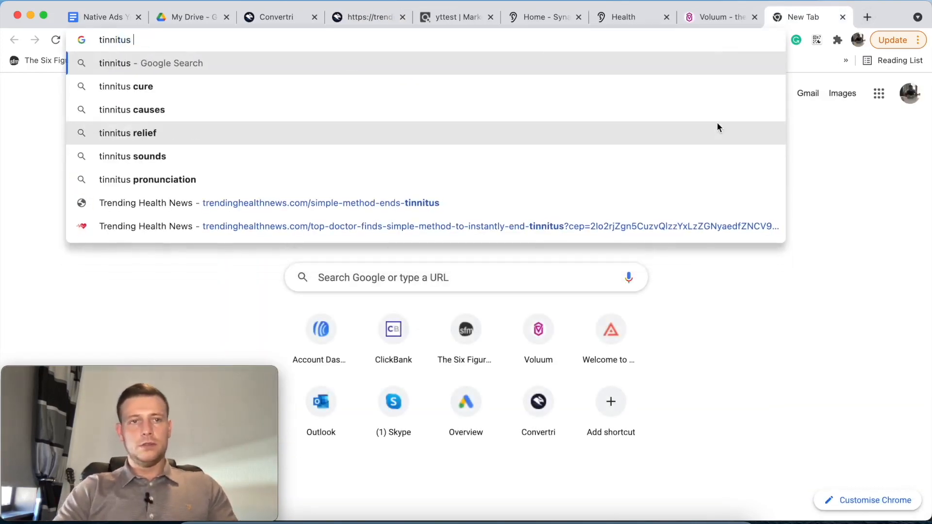
pyautogui.write('home')
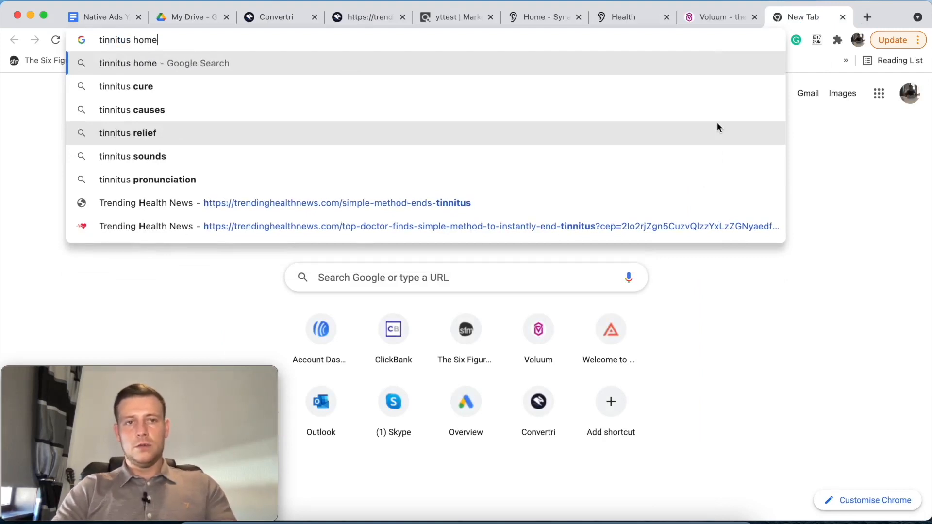
pyautogui.write('made')
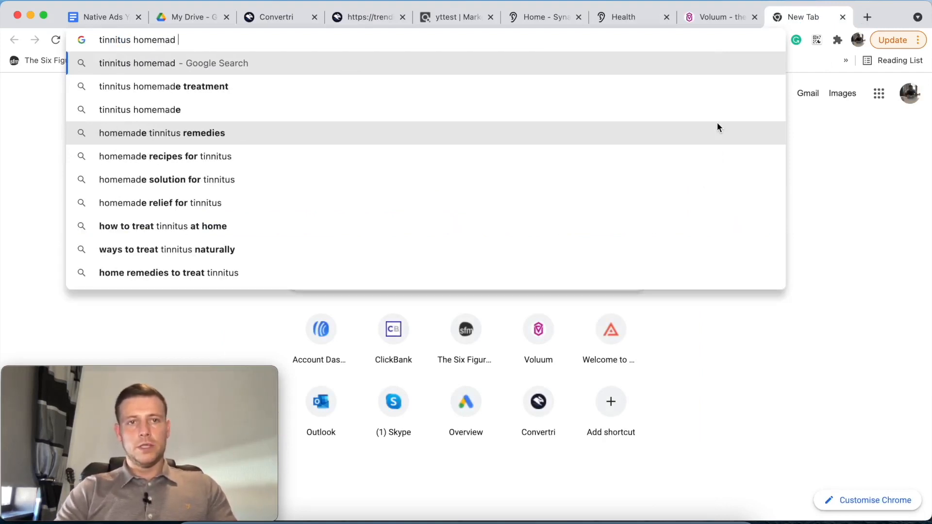
pyautogui.press('Down')
pyautogui.press('Return')
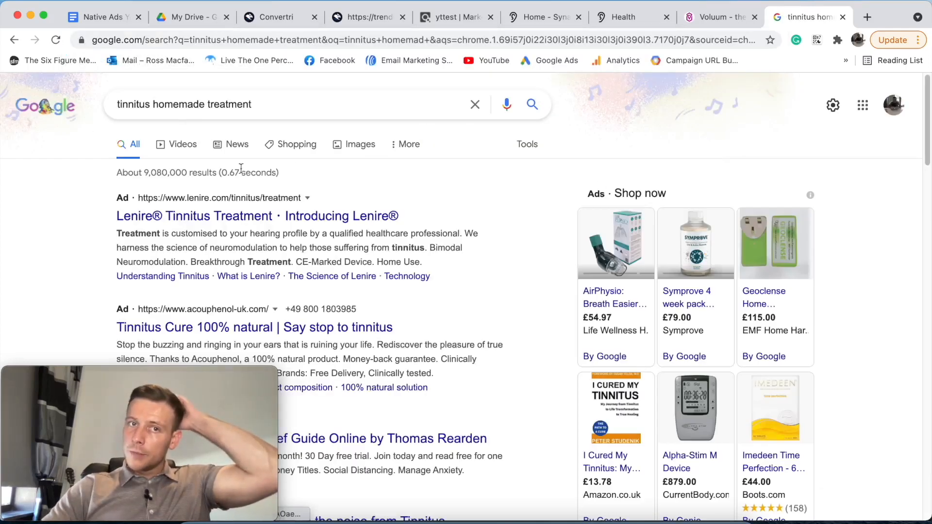
pyautogui.click(357, 144)
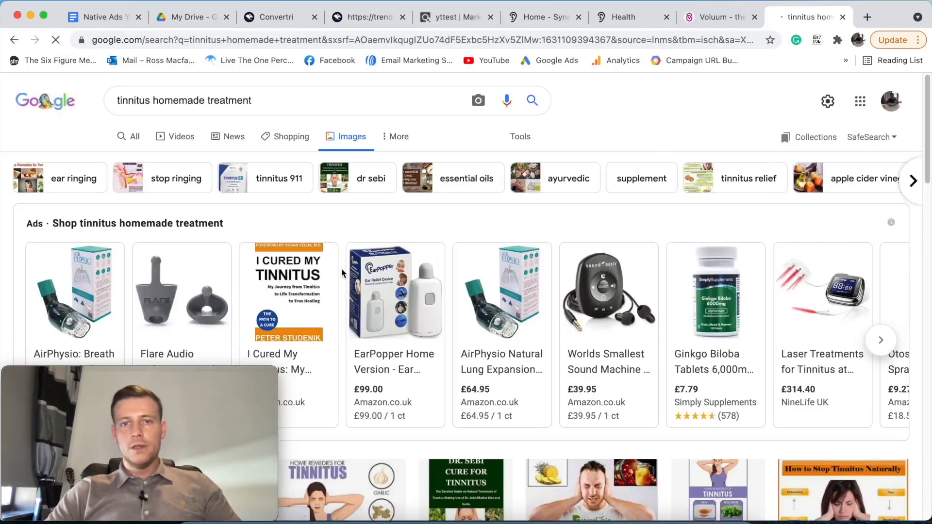
# Browse the tinnitus homemade treatment image results and preview the "Top 5 Calm Tinnitus Remedies Natural" thumbnail, then close the preview.
pyautogui.scroll(-10, 342, 276)
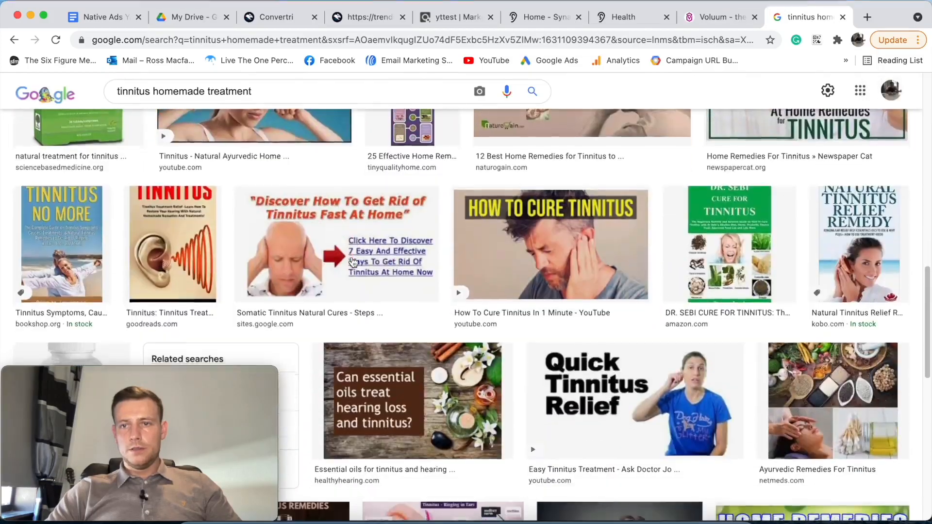
pyautogui.scroll(-7, 352, 262)
pyautogui.scroll(8, 352, 262)
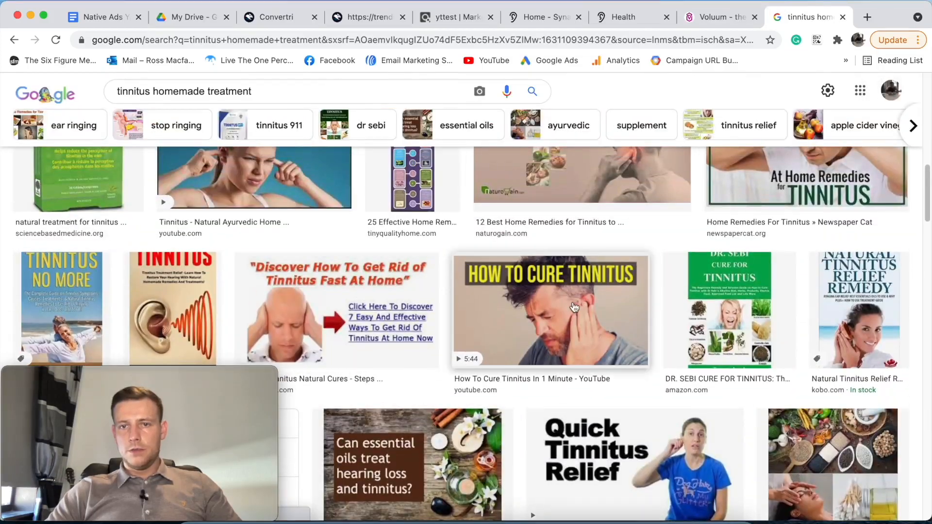
pyautogui.scroll(-10, 572, 303)
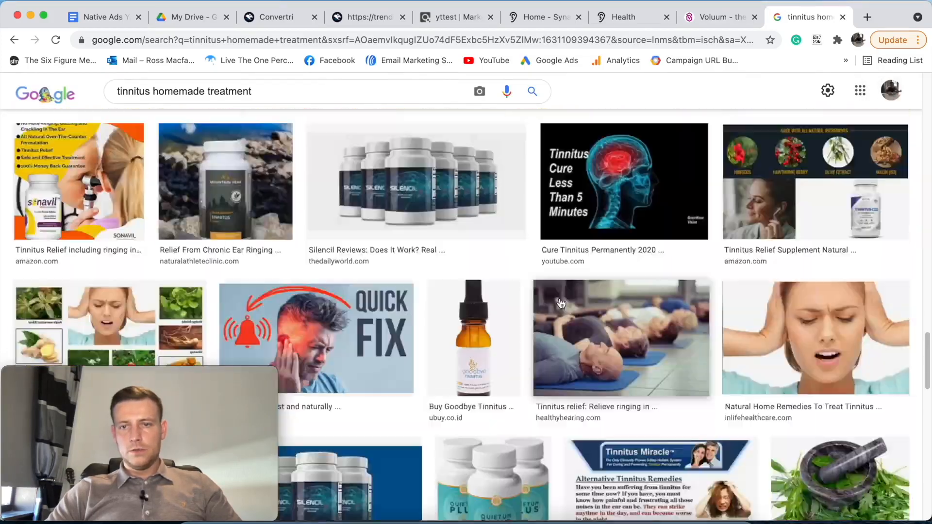
pyautogui.scroll(-10, 562, 303)
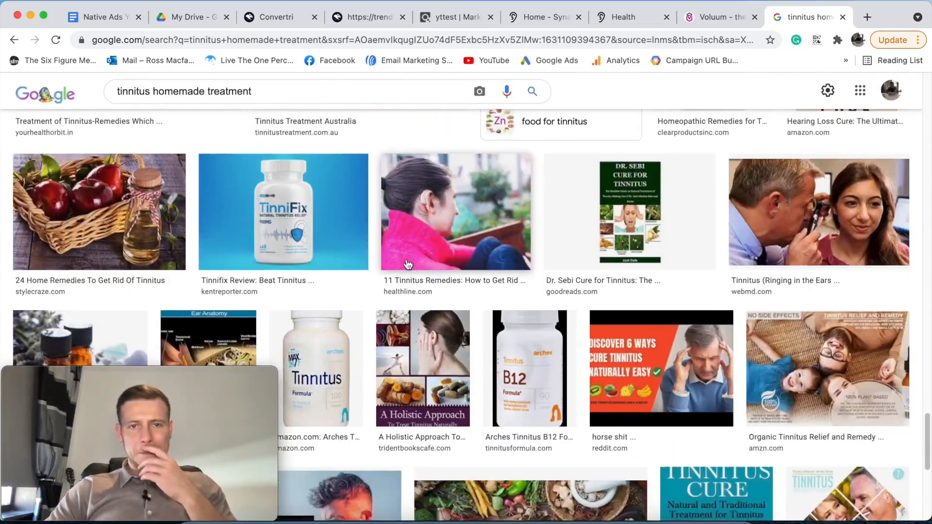
pyautogui.scroll(-10, 407, 264)
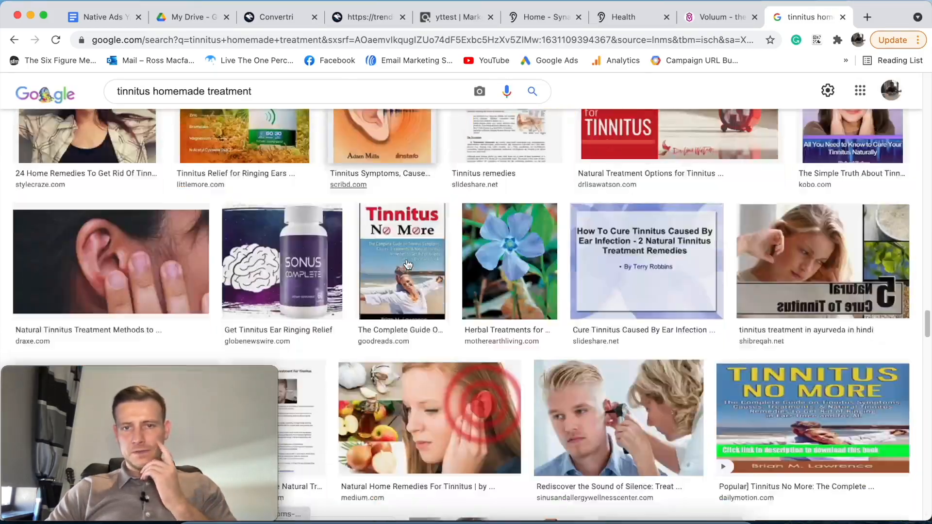
pyautogui.scroll(10, 408, 264)
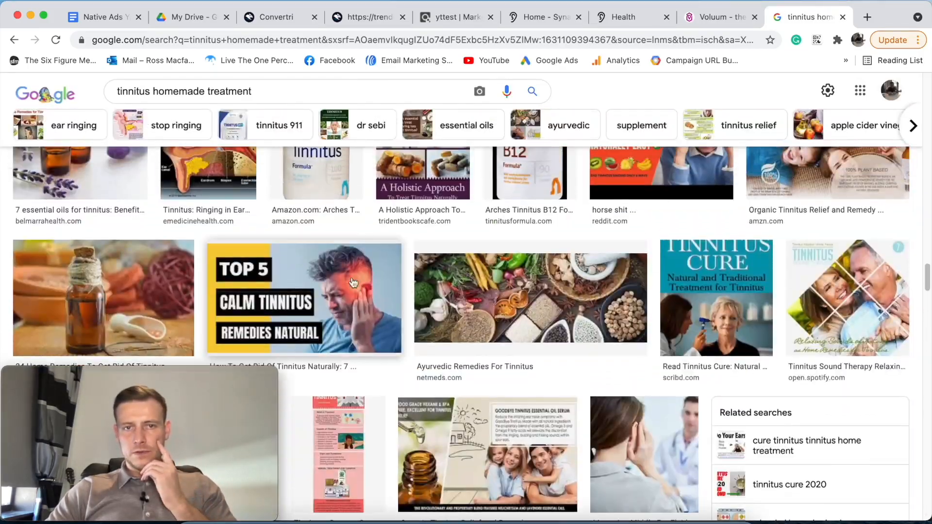
pyautogui.click(336, 298)
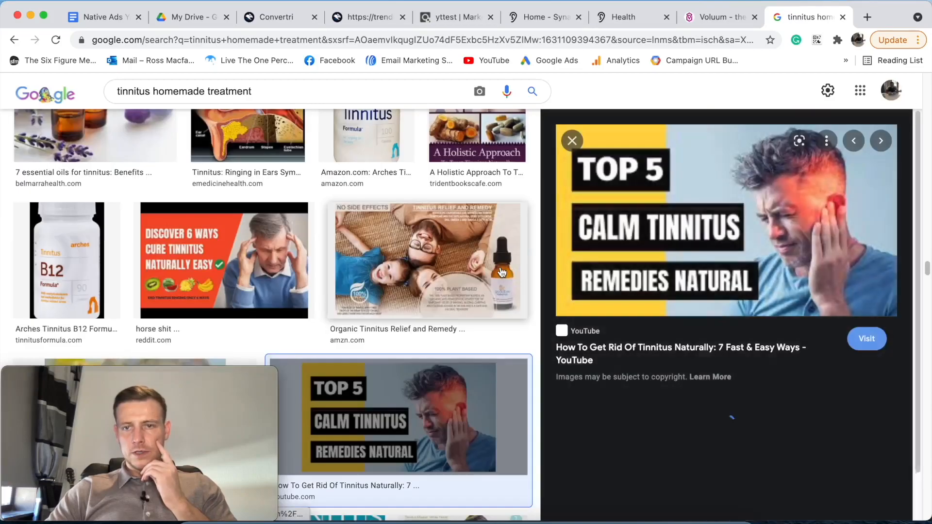
pyautogui.scroll(-5, 661, 276)
pyautogui.scroll(5, 662, 276)
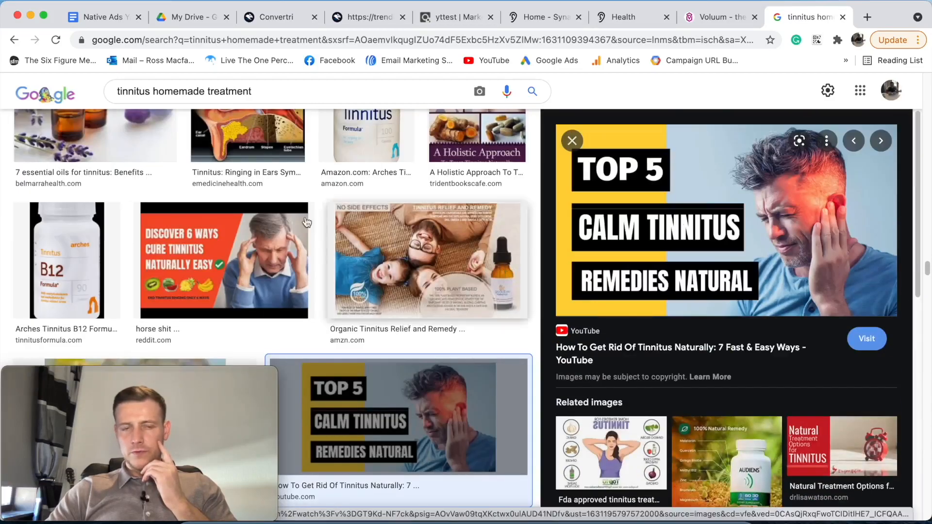
pyautogui.press('Escape')
# Preview the Medical News Today image of a woman holding her ear further down the results, then close it.
pyautogui.scroll(-10, 362, 213)
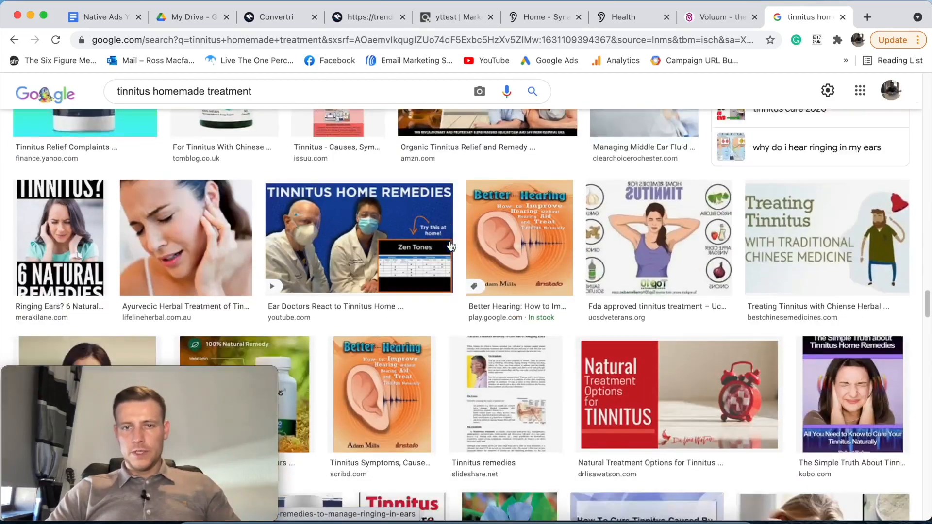
pyautogui.scroll(-10, 450, 245)
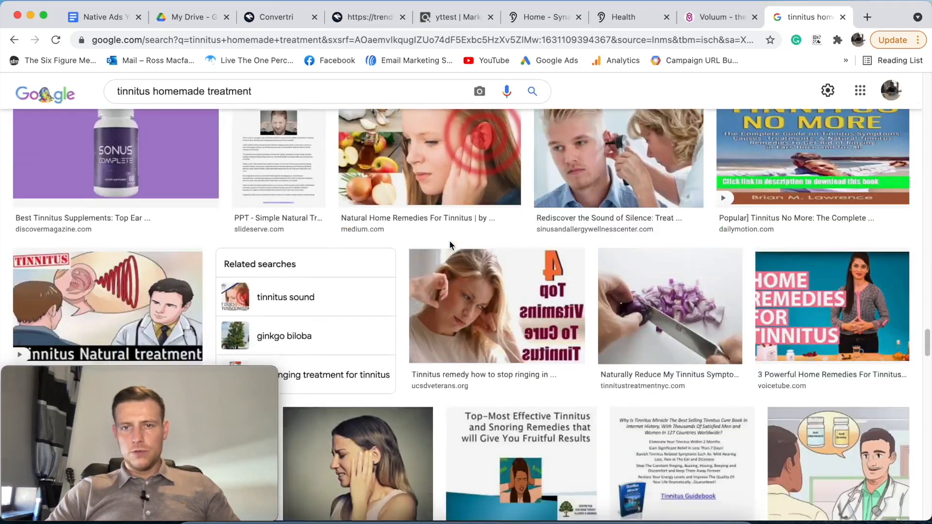
pyautogui.scroll(-5, 449, 239)
pyautogui.click(398, 228)
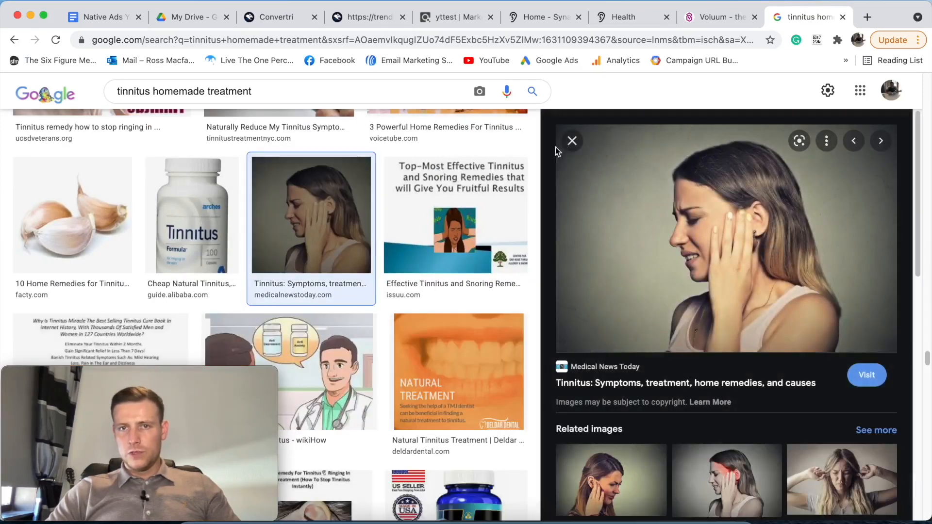
pyautogui.click(571, 140)
# Look through more of the image results, then narrow them with the "ear ringing" filter.
pyautogui.scroll(-10, 456, 223)
pyautogui.scroll(-14, 457, 224)
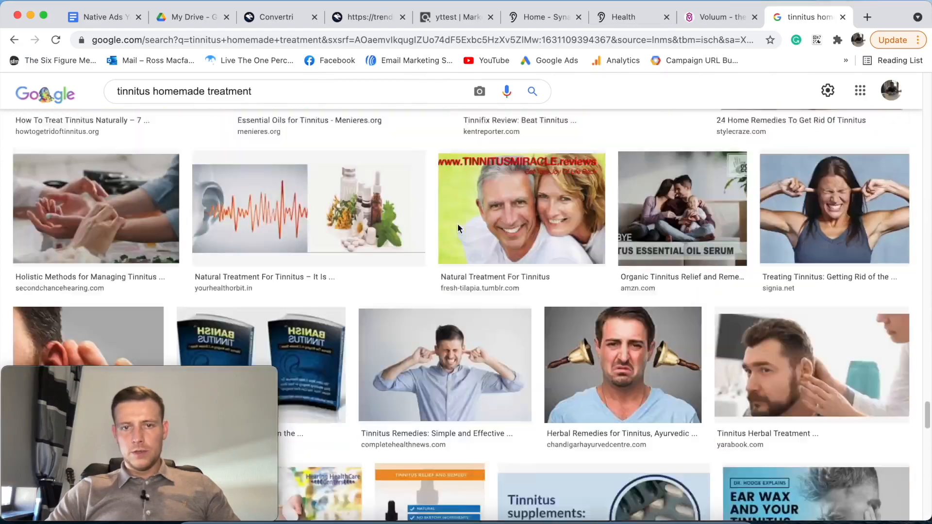
pyautogui.scroll(8, 444, 233)
pyautogui.scroll(10, 443, 233)
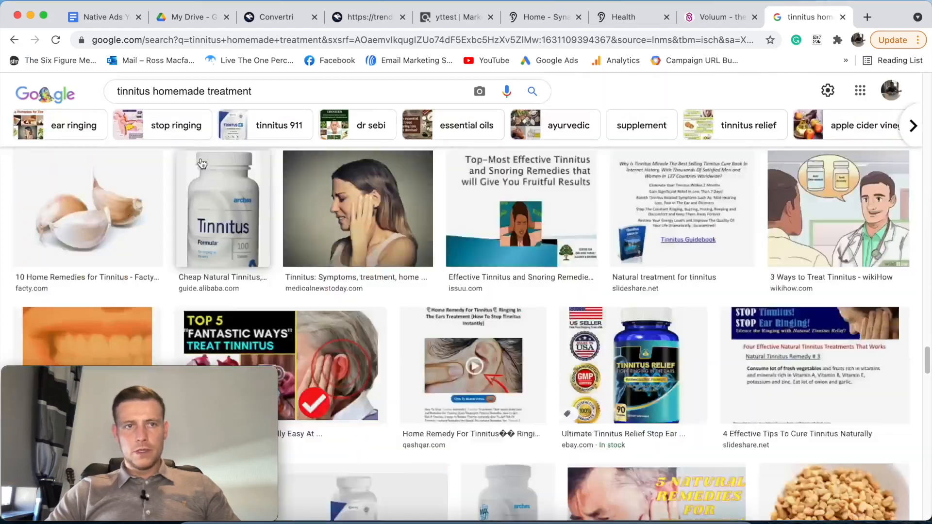
pyautogui.click(60, 128)
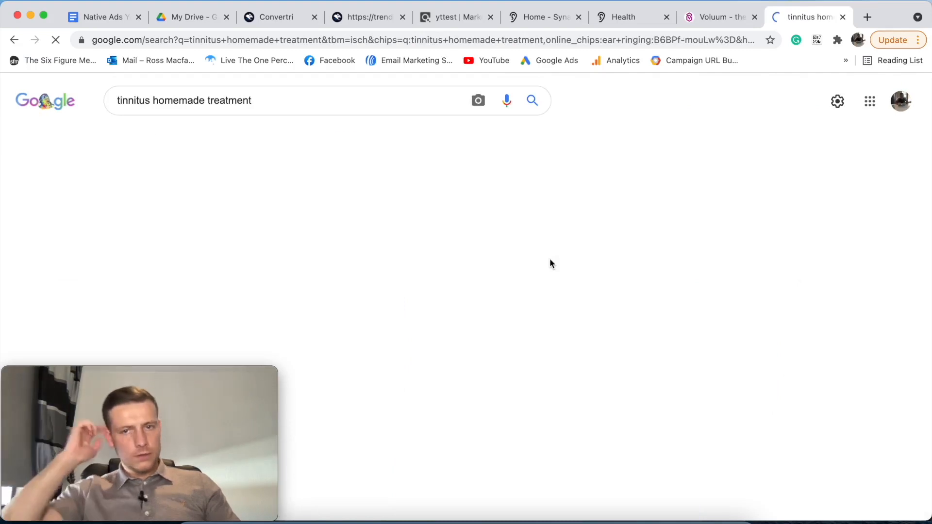
# Browse the ear ringing images and preview the Natural Athlete's Clinic photo of a man holding his ear, then close it.
pyautogui.scroll(-10, 551, 265)
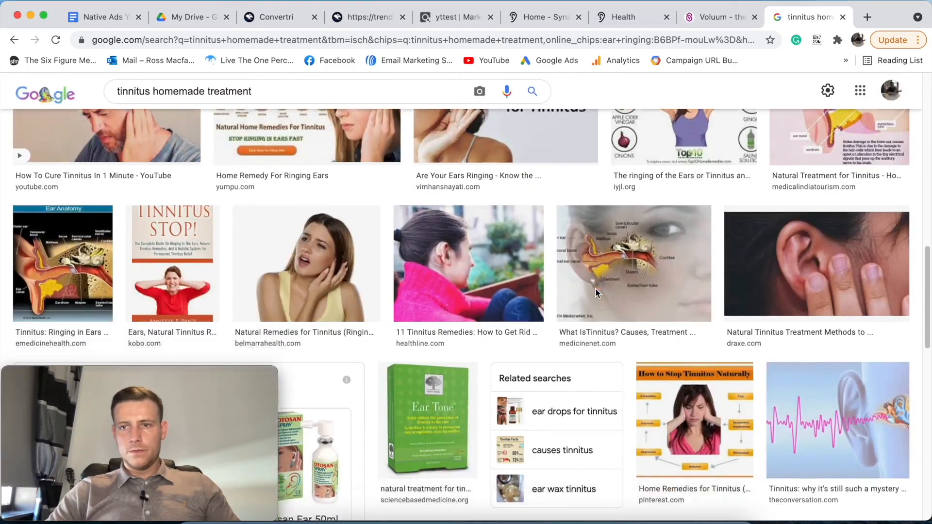
pyautogui.scroll(5, 595, 287)
pyautogui.scroll(-2, 583, 316)
pyautogui.scroll(2, 573, 340)
pyautogui.scroll(-7, 556, 375)
pyautogui.click(438, 268)
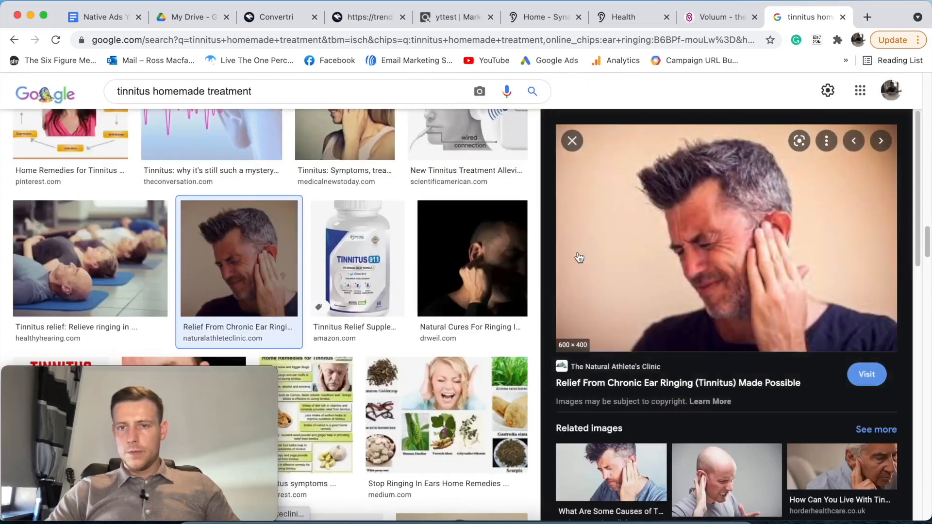
pyautogui.click(572, 141)
# Open the Dr. Axe close-up photo of fingers touching an ear and save it to Downloads as a JPEG named "Image 1".
pyautogui.scroll(9, 684, 238)
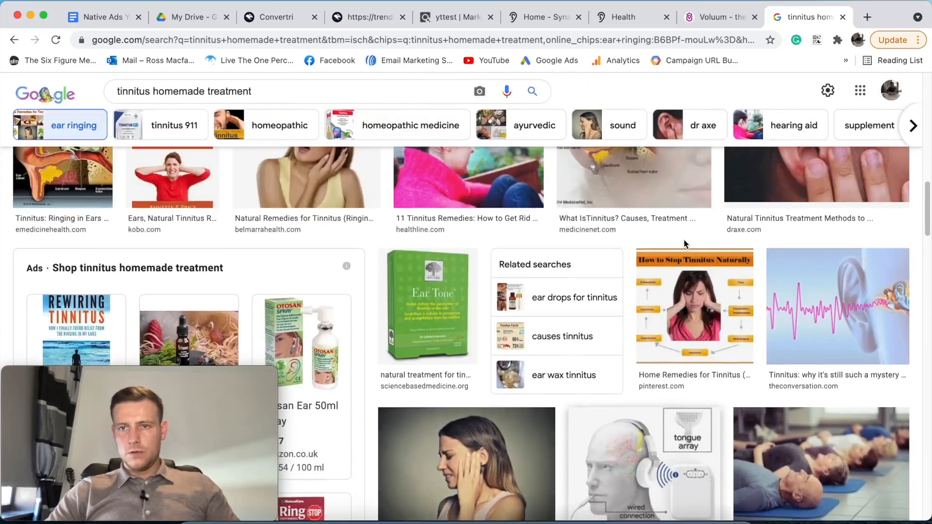
pyautogui.scroll(4, 689, 246)
pyautogui.scroll(-6, 692, 242)
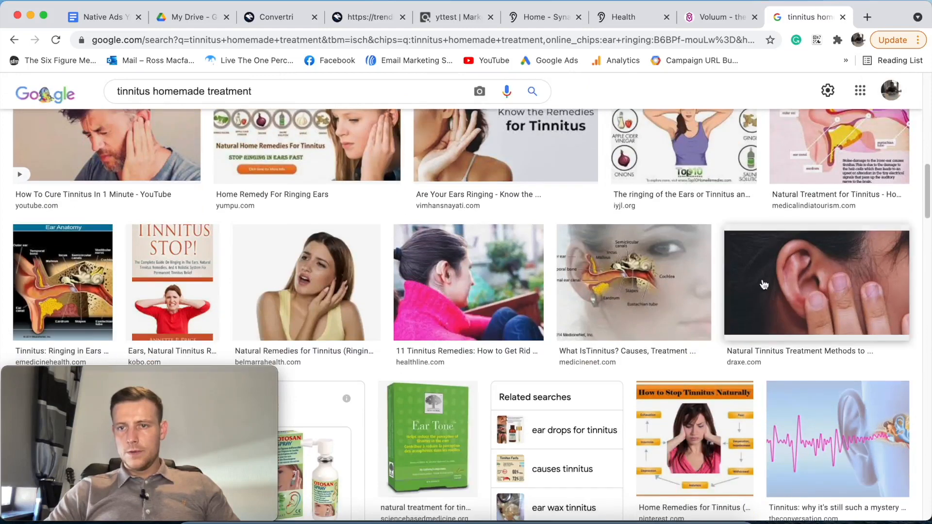
pyautogui.click(764, 285)
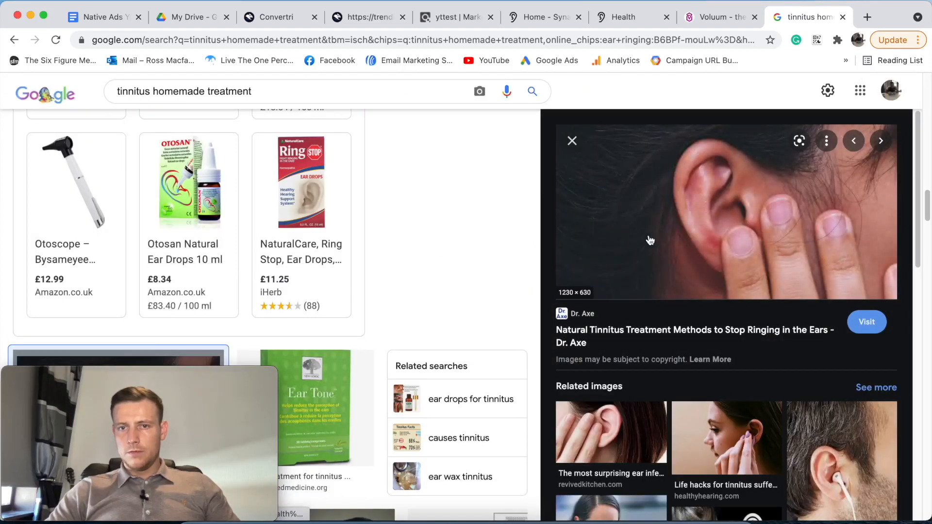
pyautogui.rightClick(704, 207)
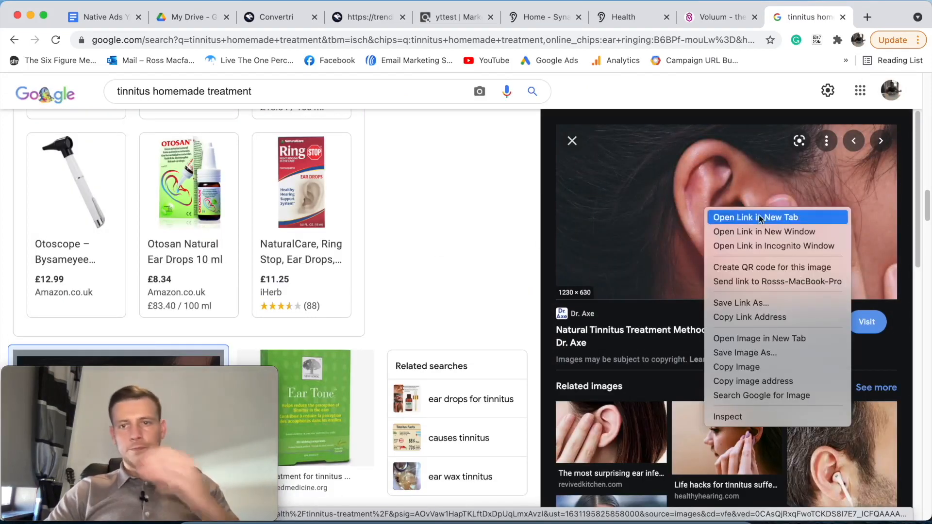
pyautogui.click(778, 351)
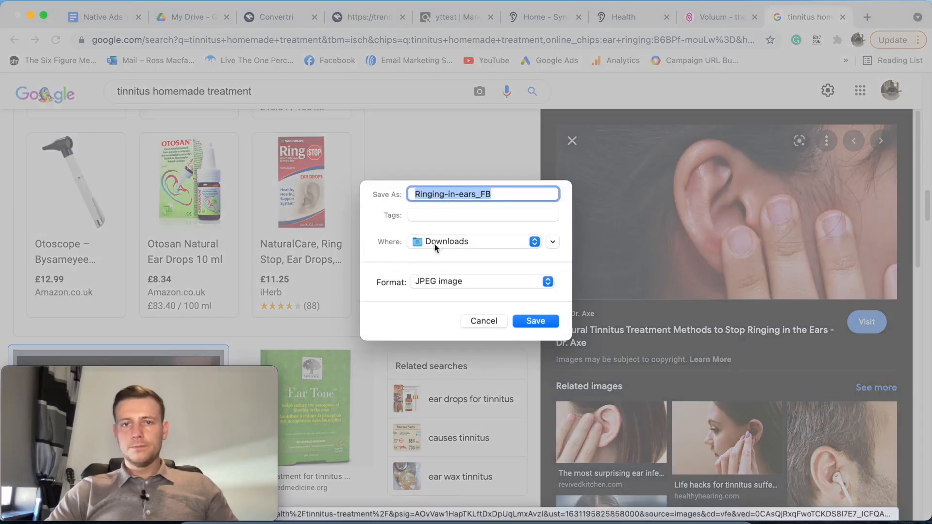
pyautogui.press('BackSpace')
pyautogui.write('Image')
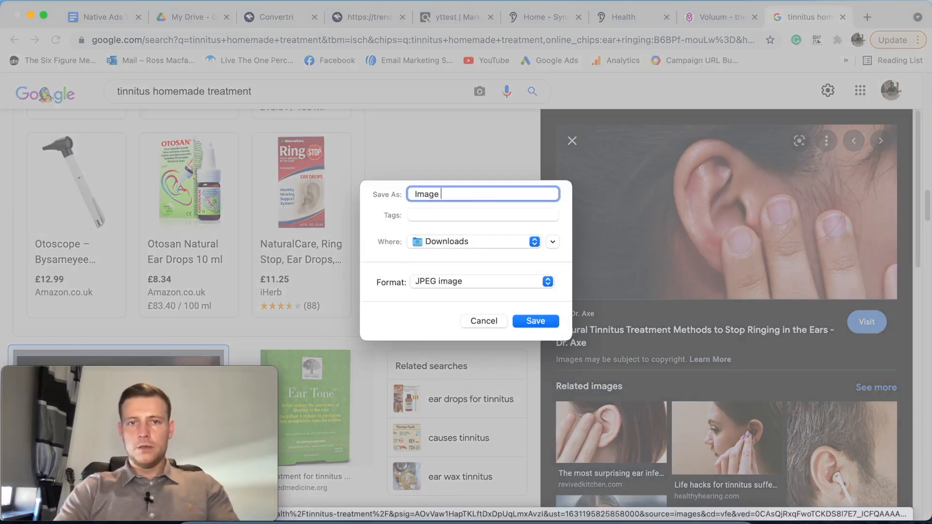
pyautogui.write(' 1')
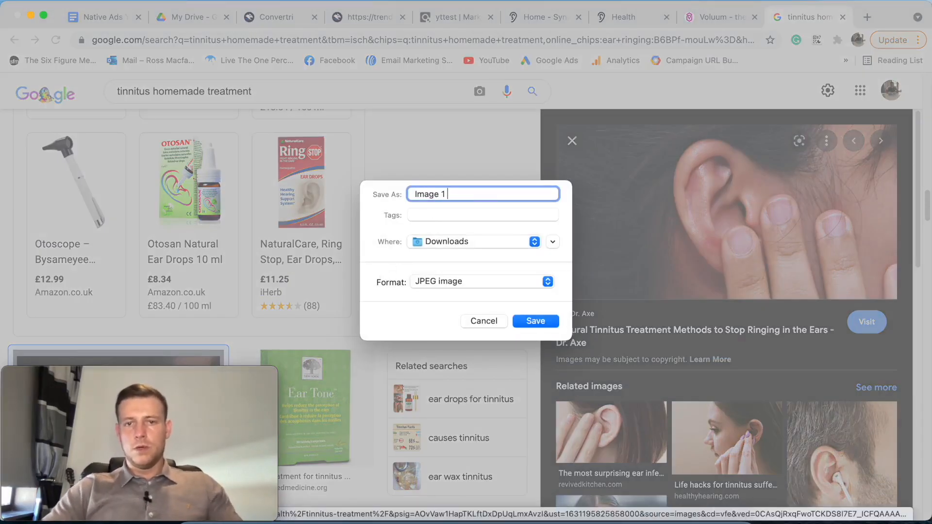
pyautogui.click(555, 323)
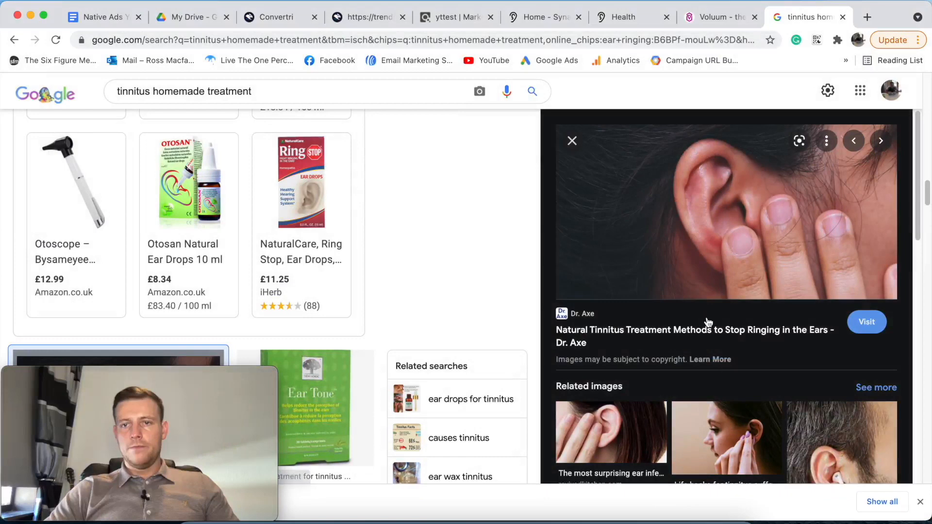
# Review the Build The Funnel and Create The Ads lines in the Google Docs outline, then check the live lander's headline.
pyautogui.click(99, 17)
pyautogui.click(285, 247)
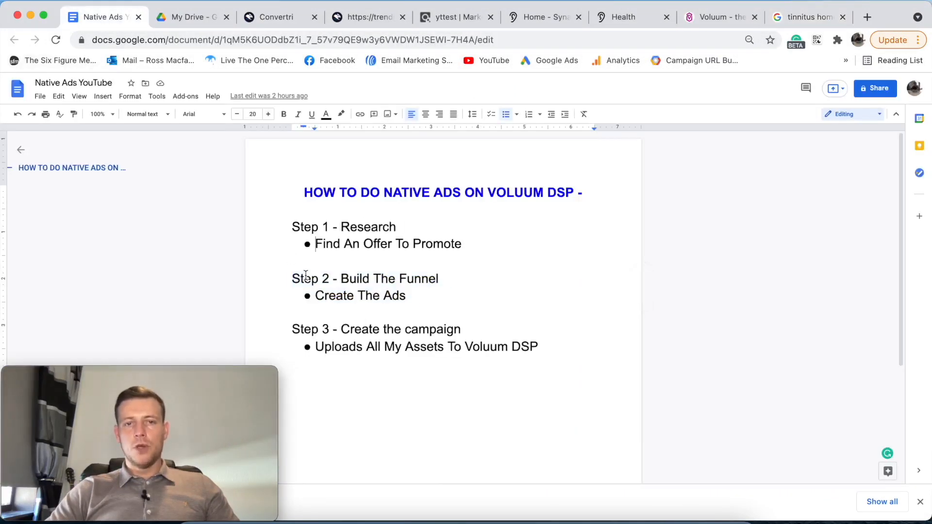
pyautogui.moveTo(283, 282); pyautogui.dragTo(423, 290)
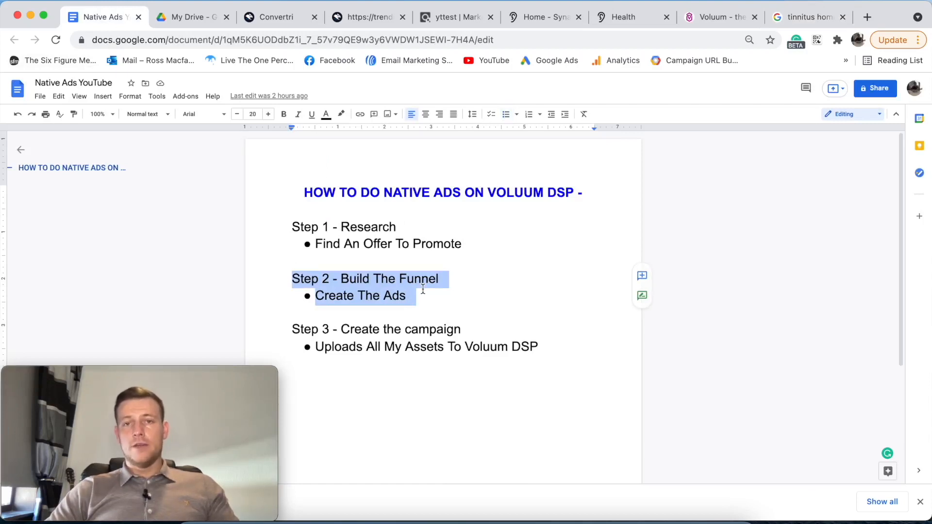
pyautogui.click(360, 18)
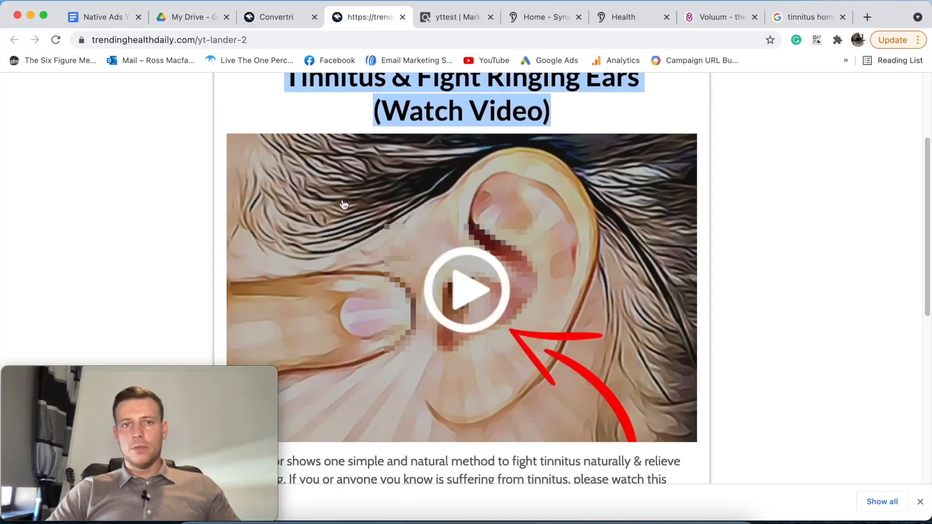
pyautogui.scroll(3, 328, 106)
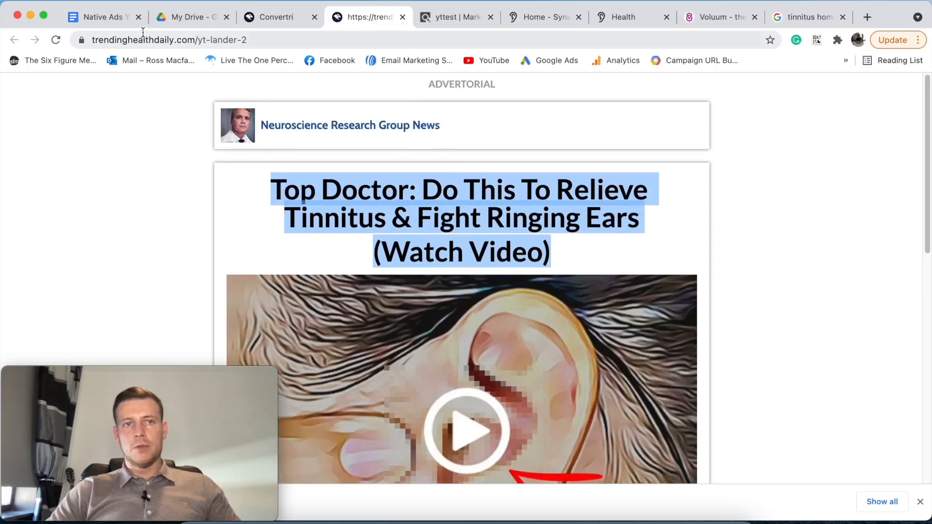
# Return to the Native Ads YouTube outline and review Step 2, then Step 3 on creating the campaign in Voluum DSP.
pyautogui.click(96, 16)
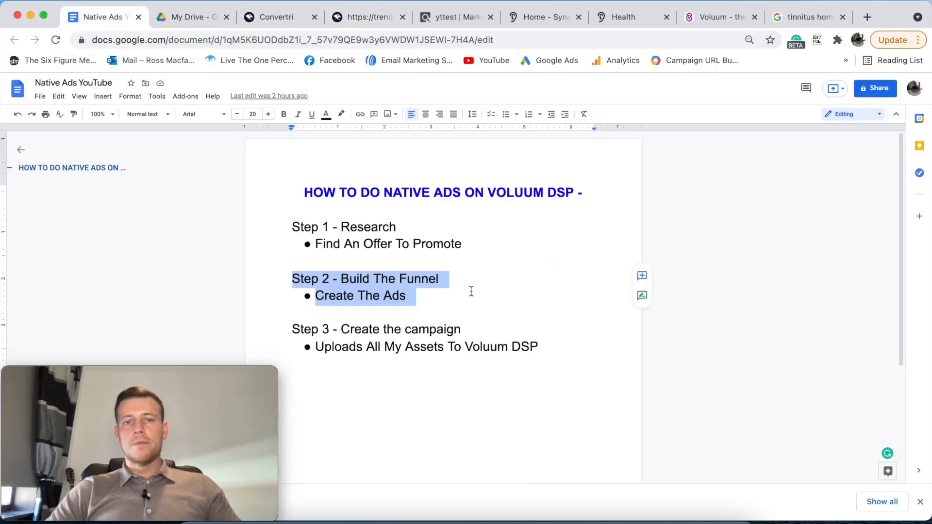
pyautogui.click(487, 290)
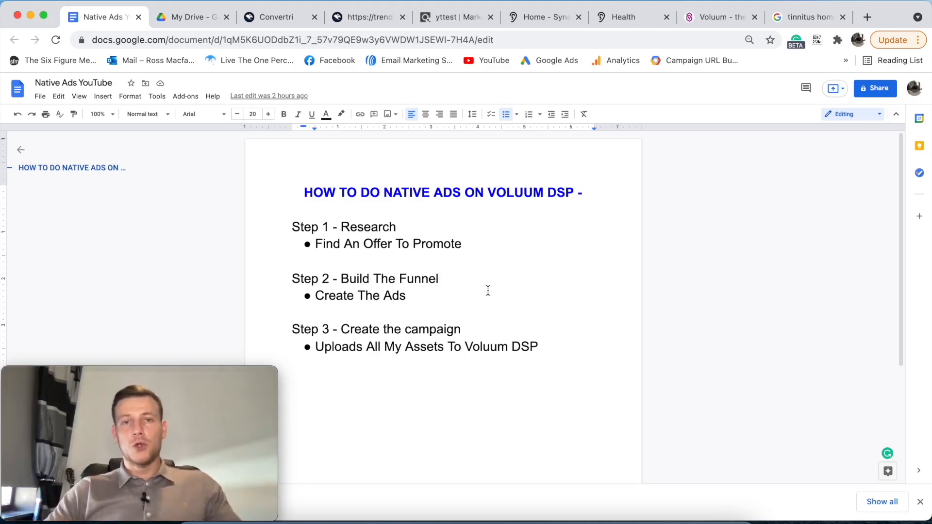
pyautogui.moveTo(292, 278); pyautogui.dragTo(497, 294)
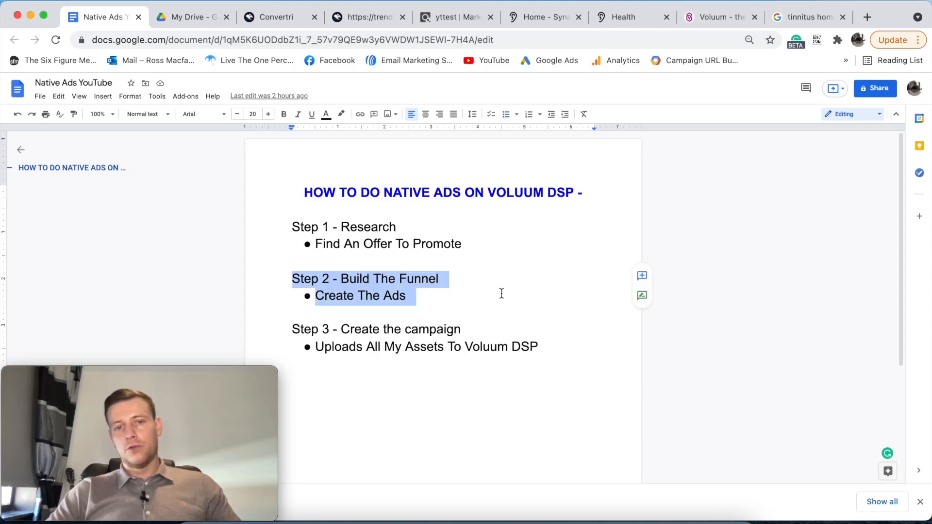
pyautogui.click(308, 311)
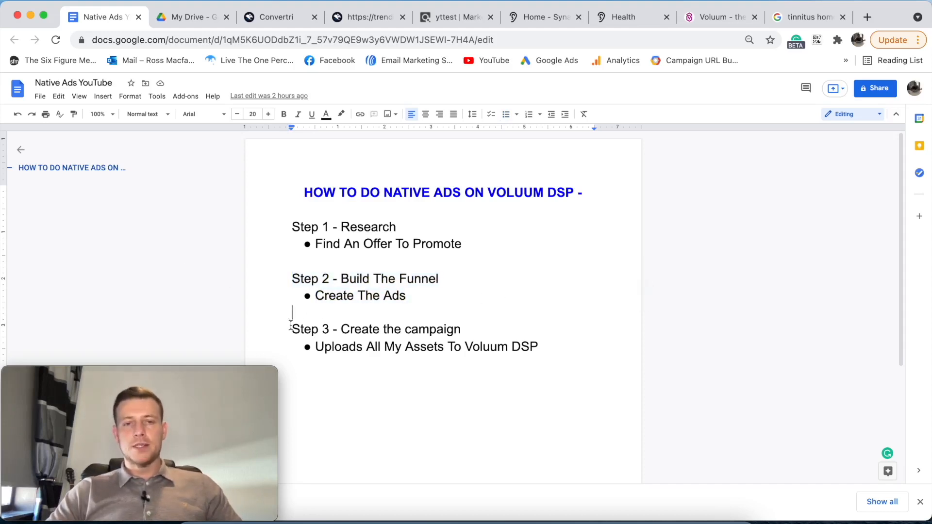
pyautogui.moveTo(291, 327); pyautogui.dragTo(577, 364)
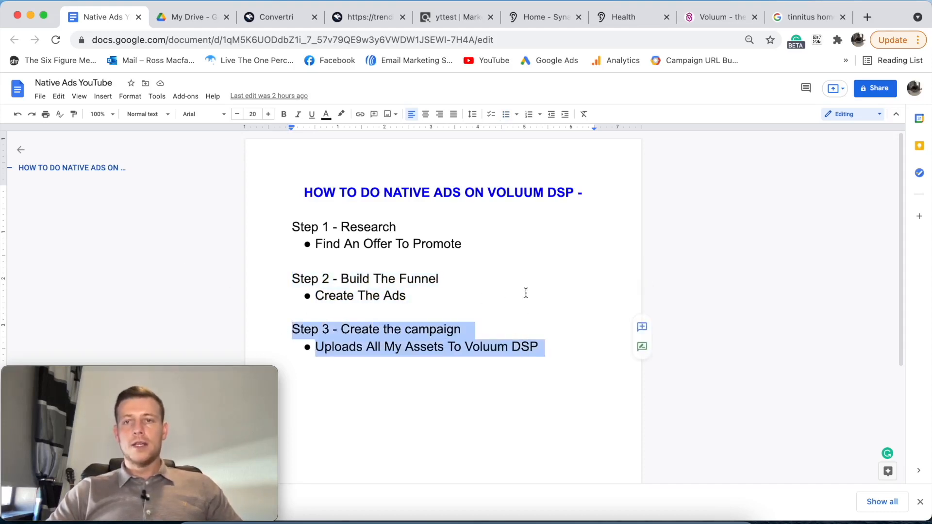
# Close the Google Images search tab and switch to the Voluum dashboard.
pyautogui.click(814, 19)
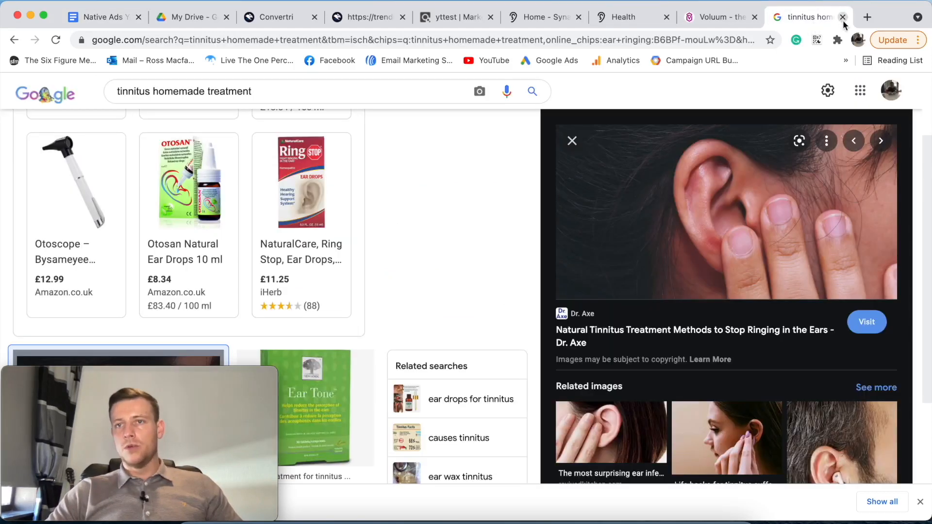
pyautogui.click(842, 17)
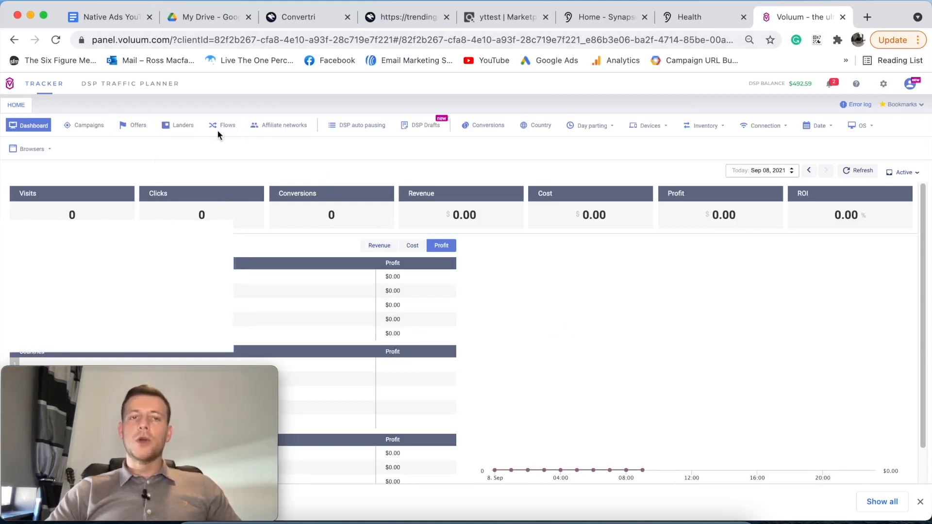
# Open the affiliate networks list and review the networks available for adding, including ClickBank, without adding one.
pyautogui.click(285, 127)
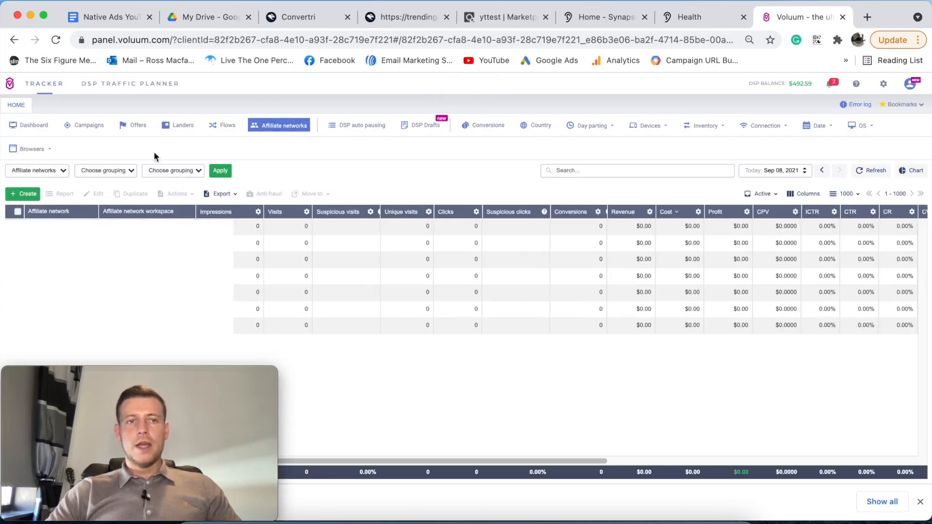
pyautogui.click(24, 194)
pyautogui.click(33, 215)
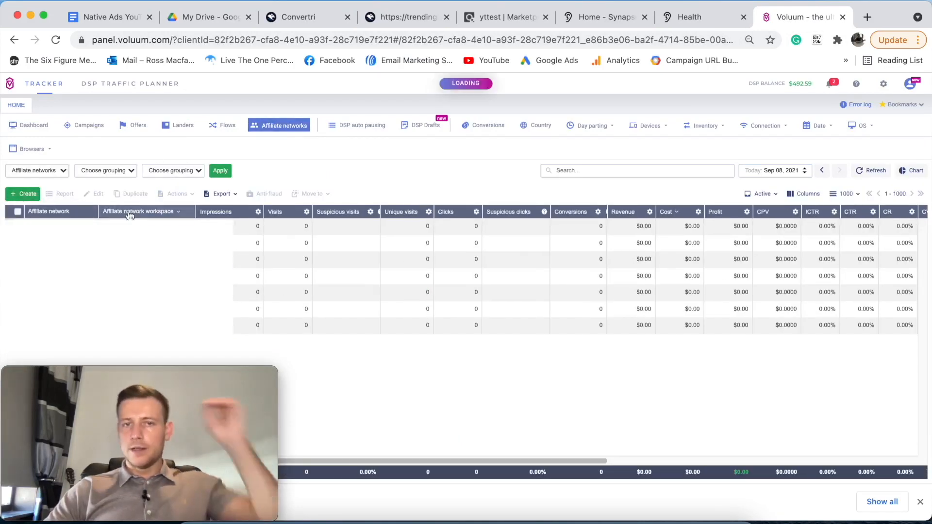
pyautogui.moveTo(458, 252)
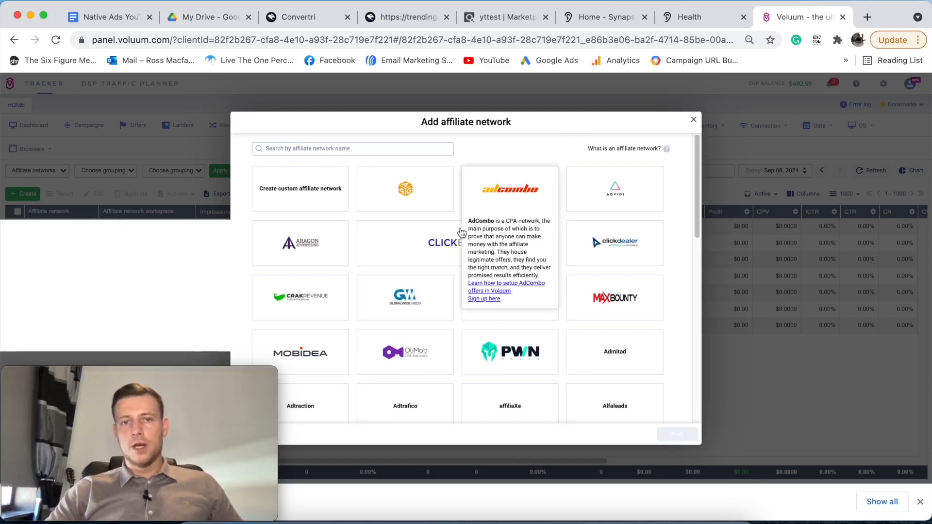
pyautogui.click(695, 121)
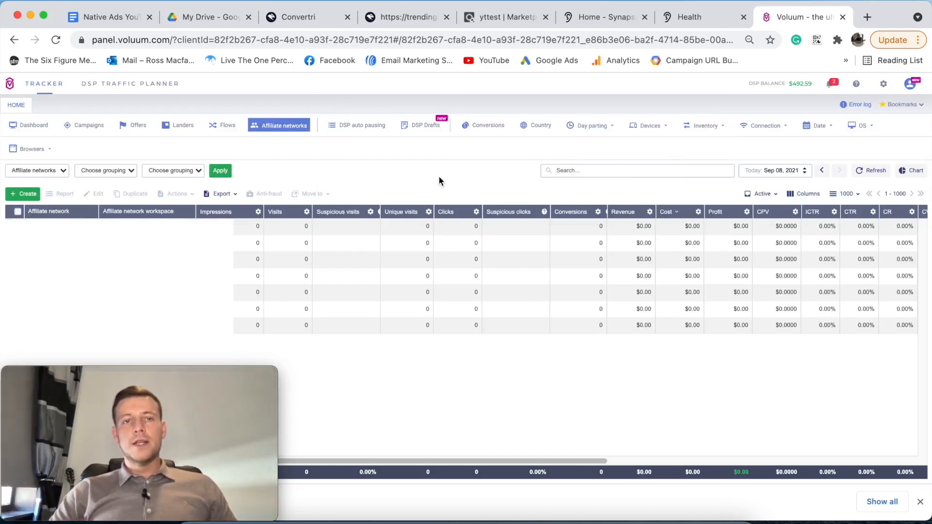
# Start a new offer with ClickBank as the affiliate network and United States as the country label.
pyautogui.click(136, 126)
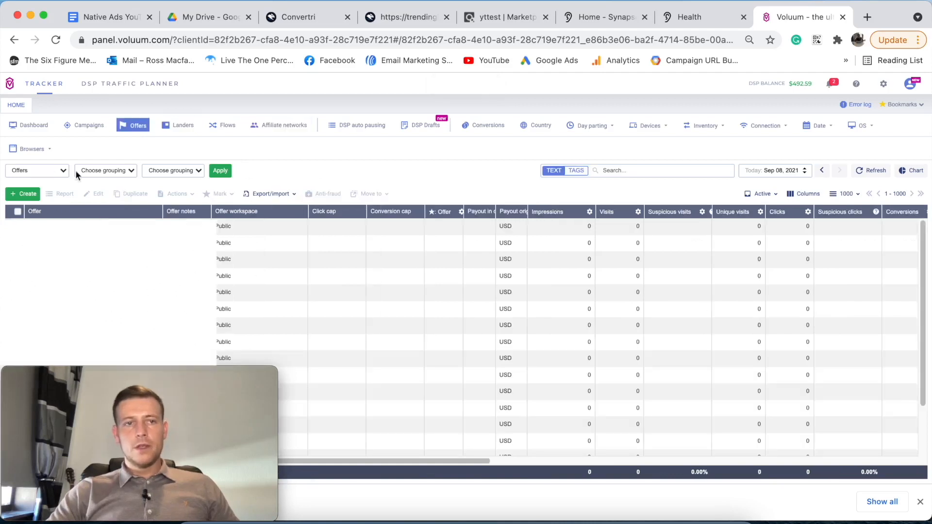
pyautogui.click(22, 194)
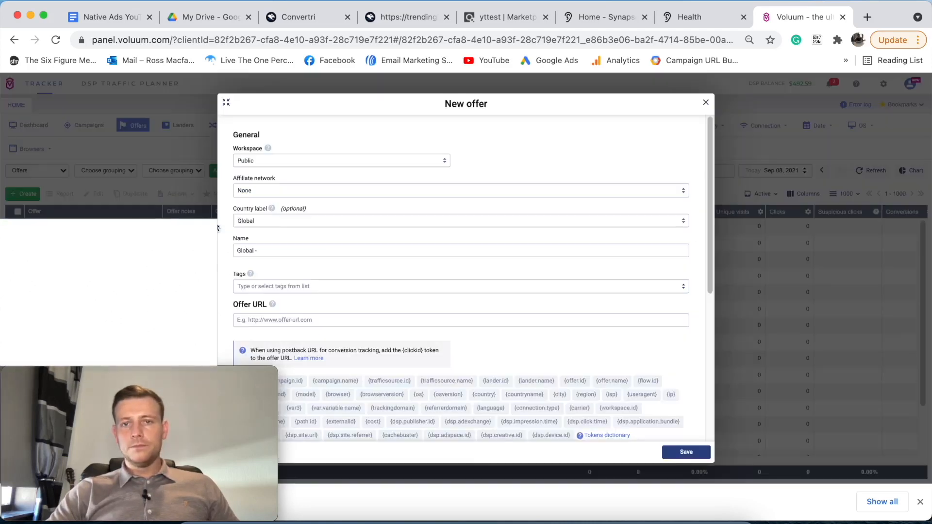
pyautogui.click(287, 189)
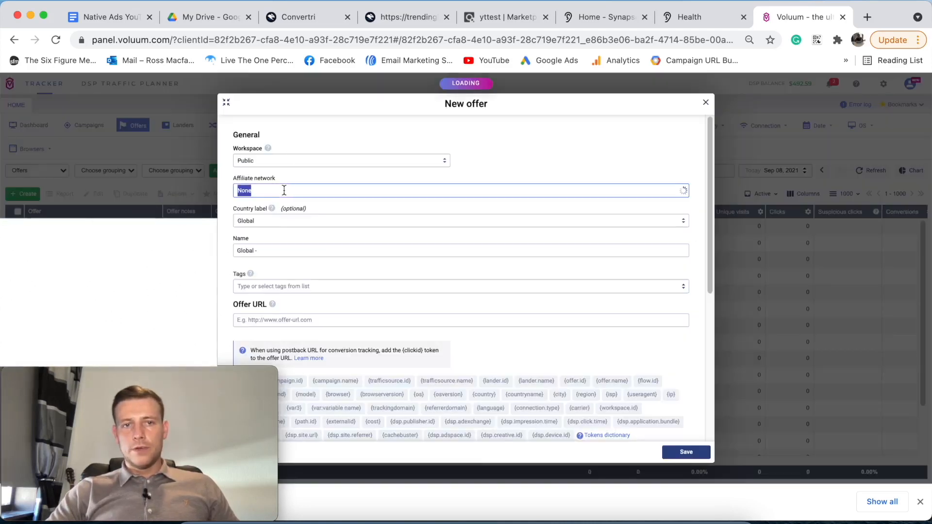
pyautogui.click(265, 232)
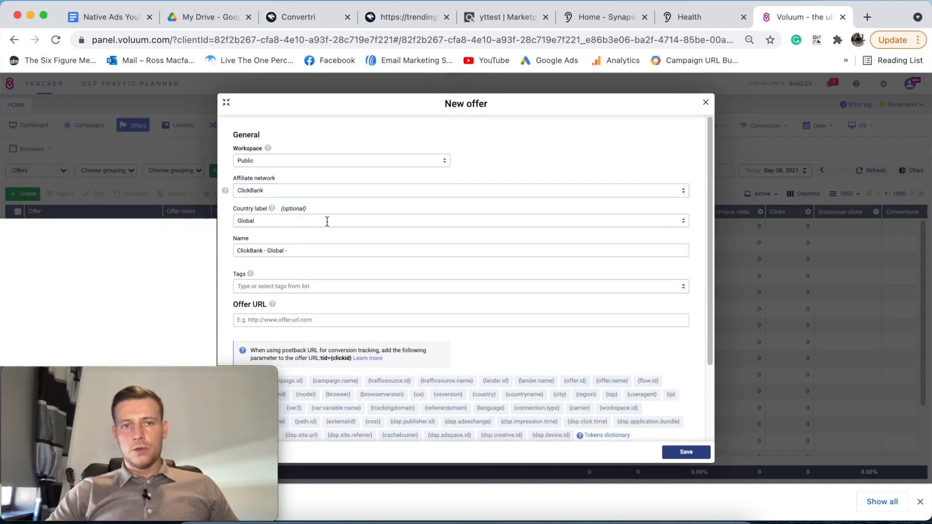
pyautogui.click(257, 220)
pyautogui.write('united')
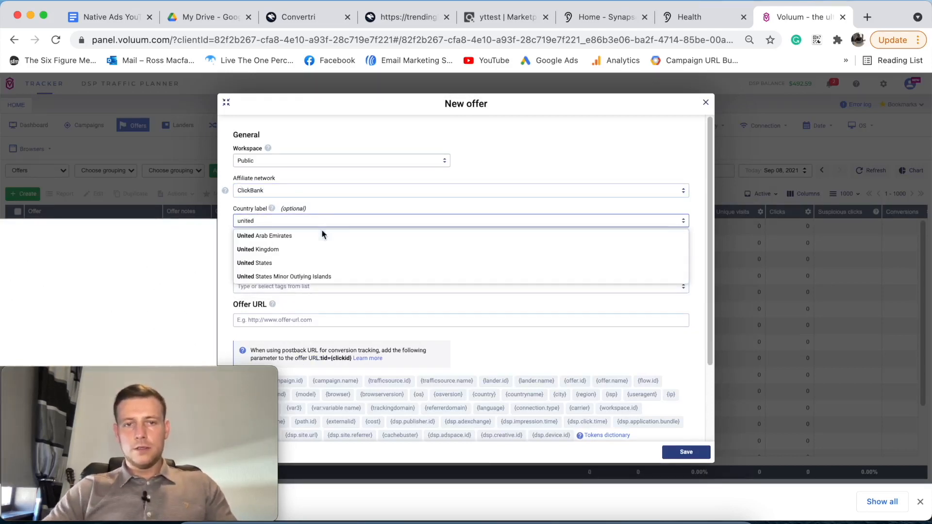
pyautogui.click(285, 264)
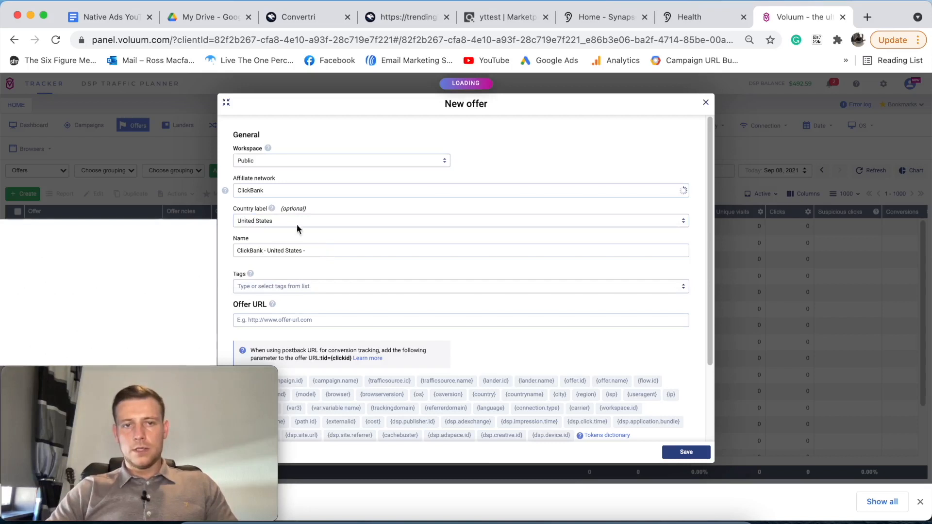
# Complete the offer name with "Youtube-Example-Offer" after the ClickBank - United States prefix.
pyautogui.click(320, 251)
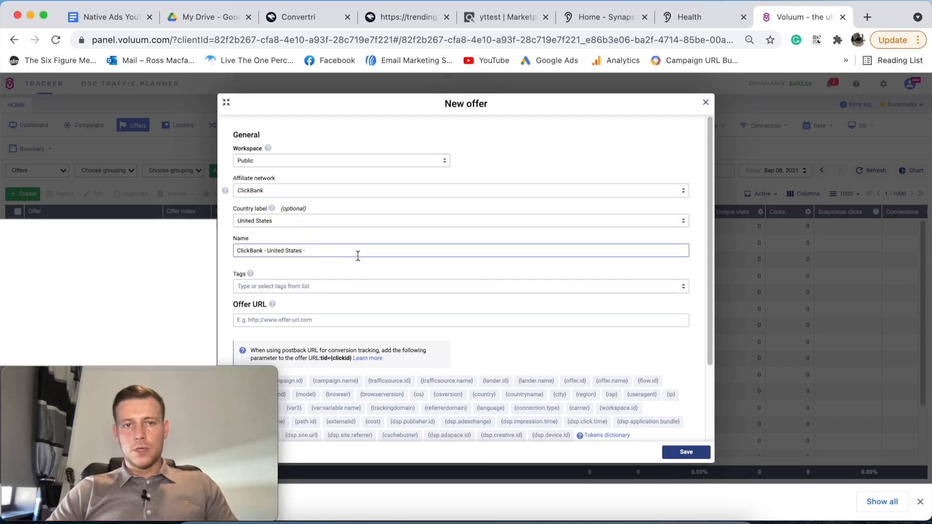
pyautogui.write('Y')
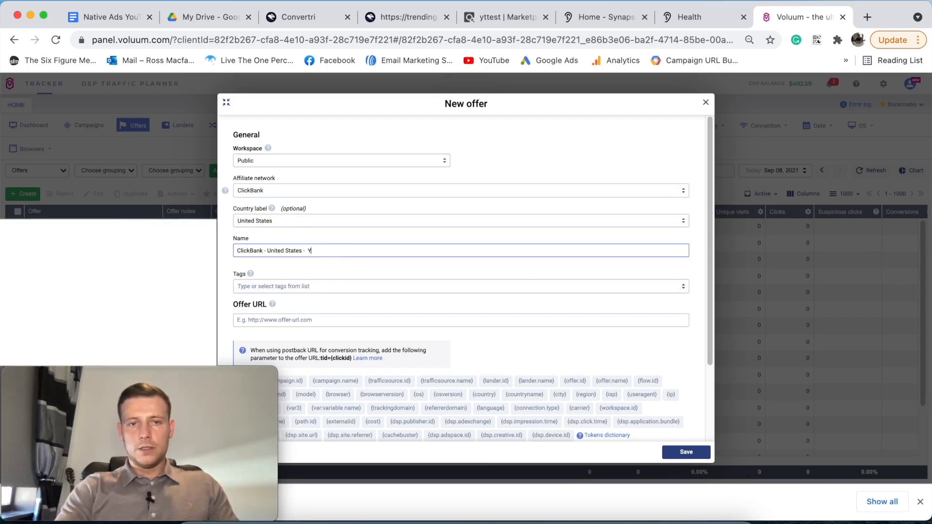
pyautogui.write('outube')
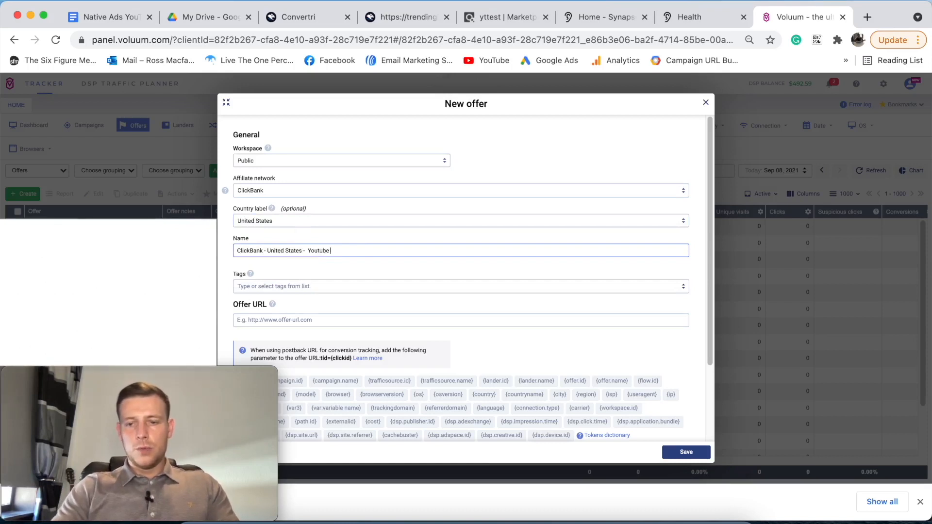
pyautogui.write('-Example')
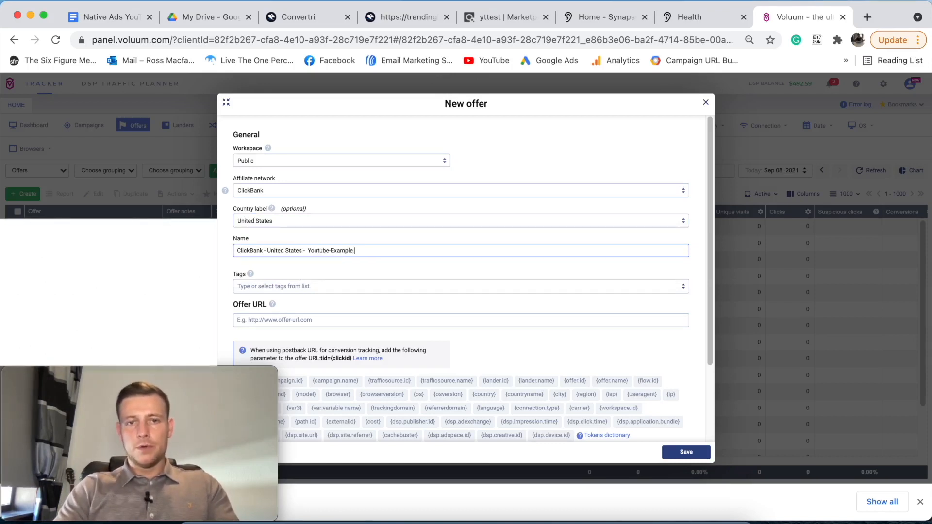
pyautogui.write('-Offer')
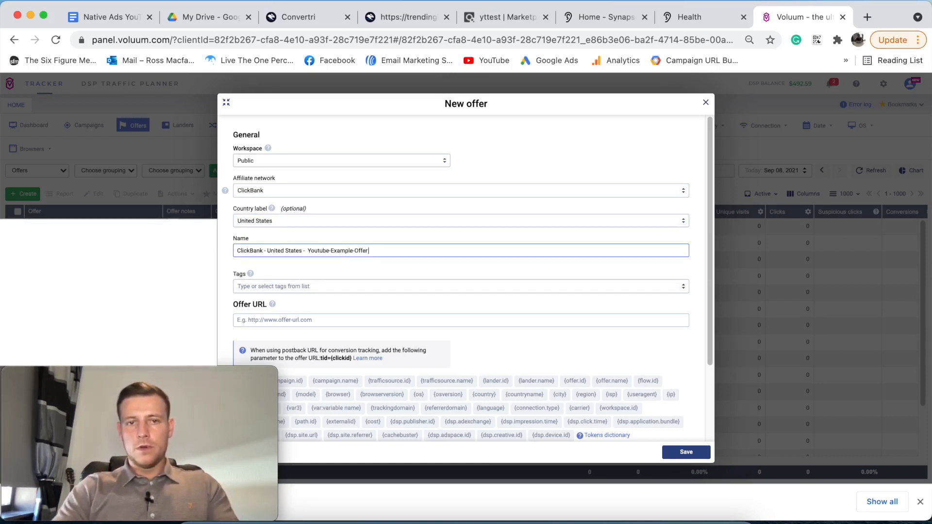
# Switch to the ClickBank marketplace, generate a HopLink for Synapse Xt without a tracking ID, and copy it.
pyautogui.scroll(-2, 351, 208)
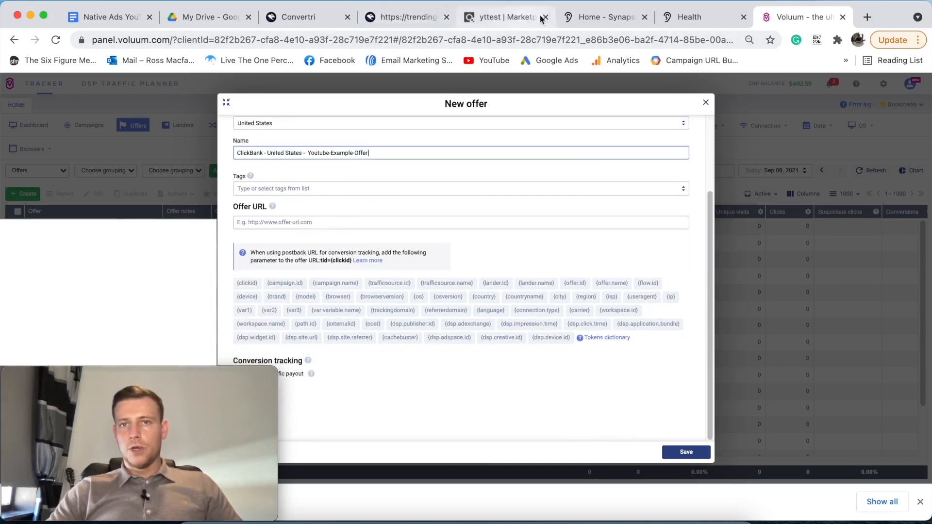
pyautogui.click(513, 18)
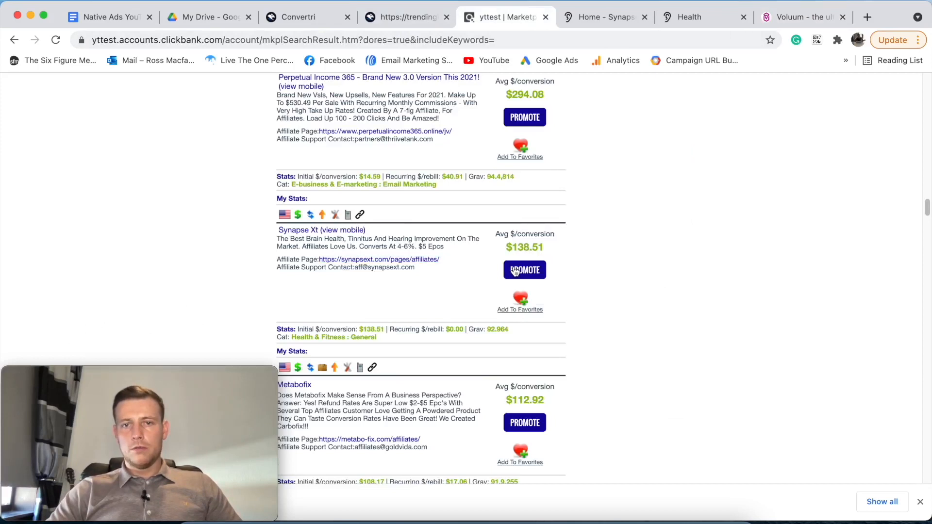
pyautogui.click(514, 270)
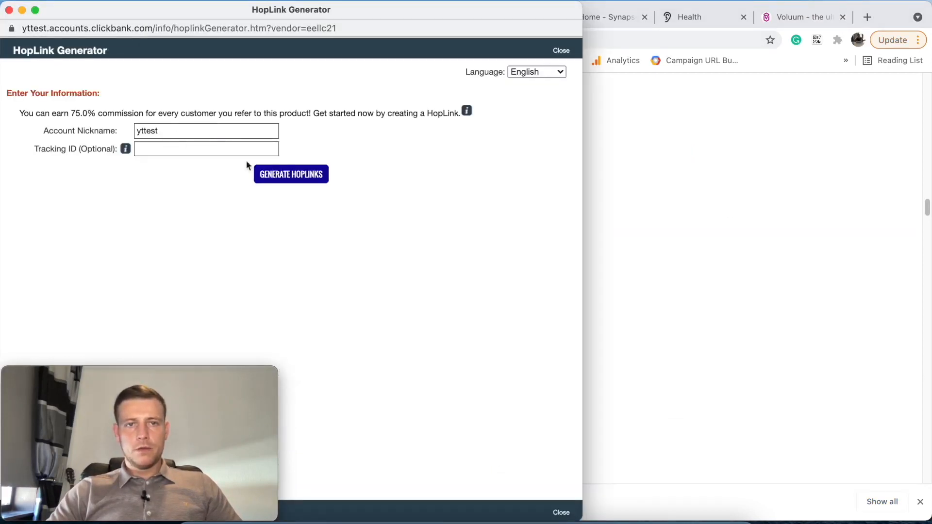
pyautogui.click(288, 176)
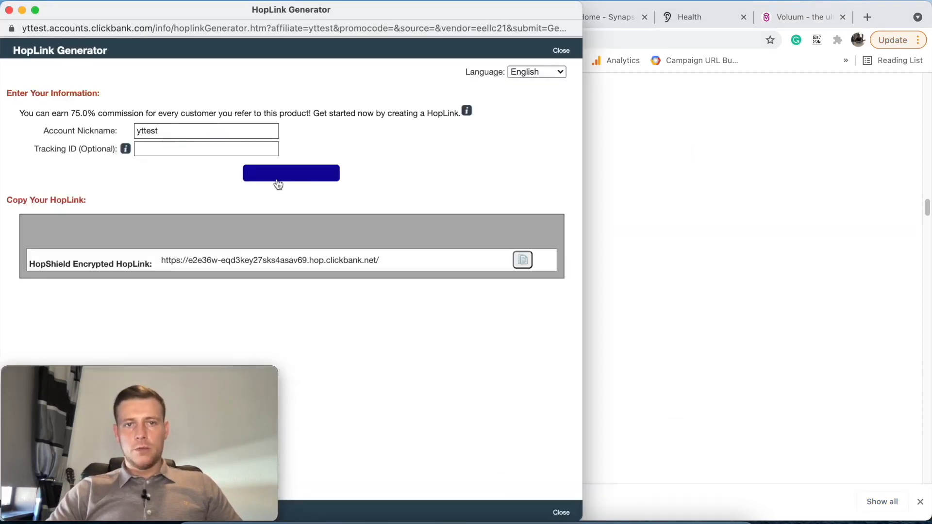
pyautogui.click(522, 267)
pyautogui.click(10, 9)
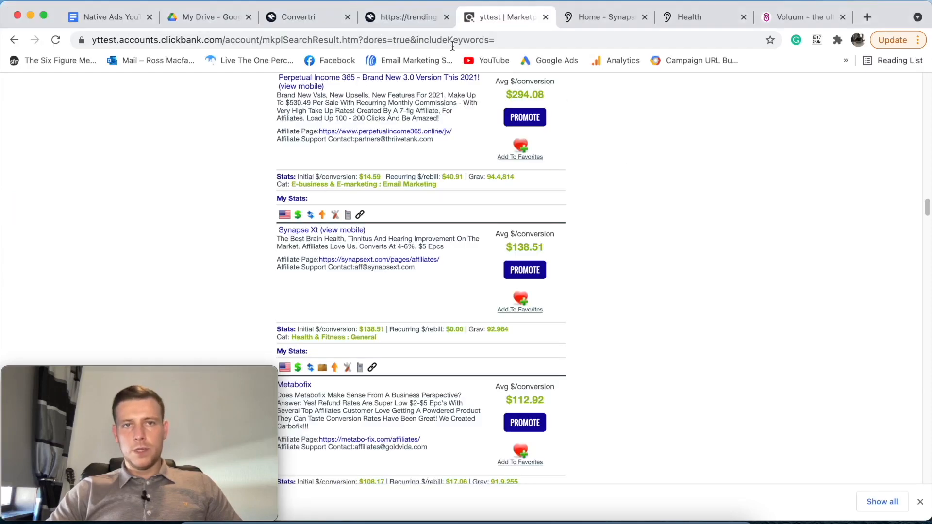
# Back in Voluum, enter the copied HopLink as the offer URL and append "?tid={clickid}" for conversion tracking.
pyautogui.click(787, 18)
pyautogui.click(279, 220)
pyautogui.press('super+v')
pyautogui.write('?')
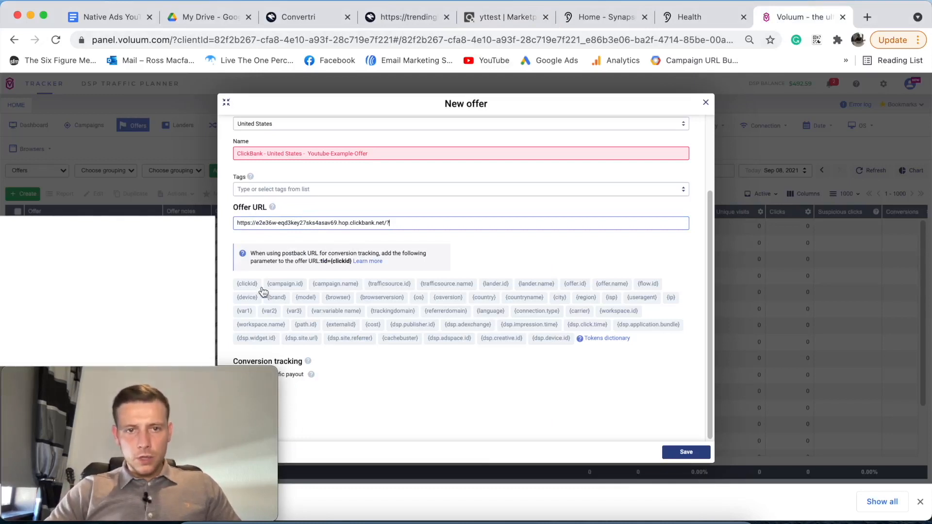
pyautogui.moveTo(320, 263); pyautogui.dragTo(336, 262)
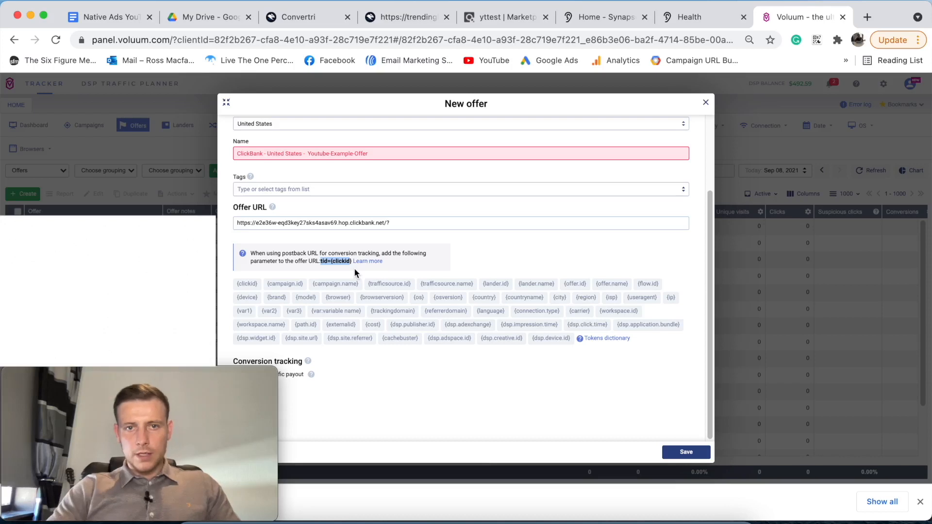
pyautogui.click(354, 267)
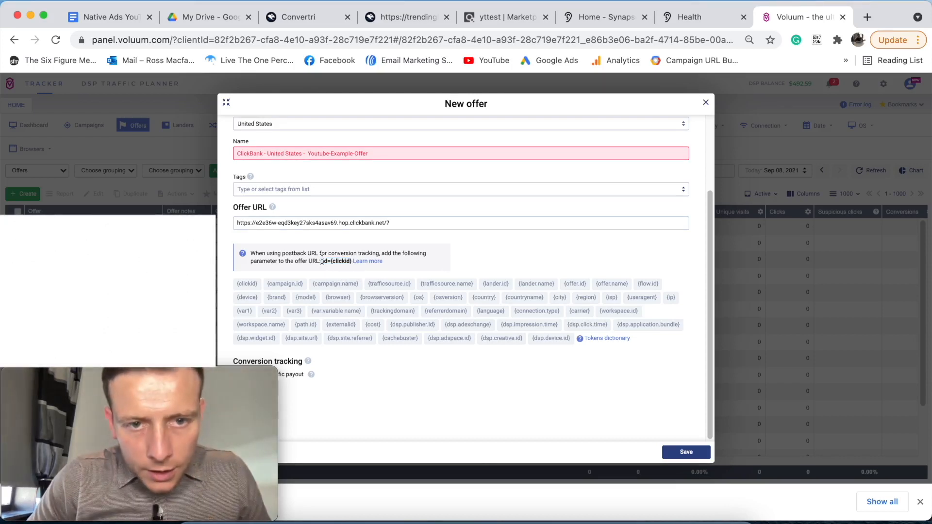
pyautogui.moveTo(320, 263); pyautogui.dragTo(354, 263)
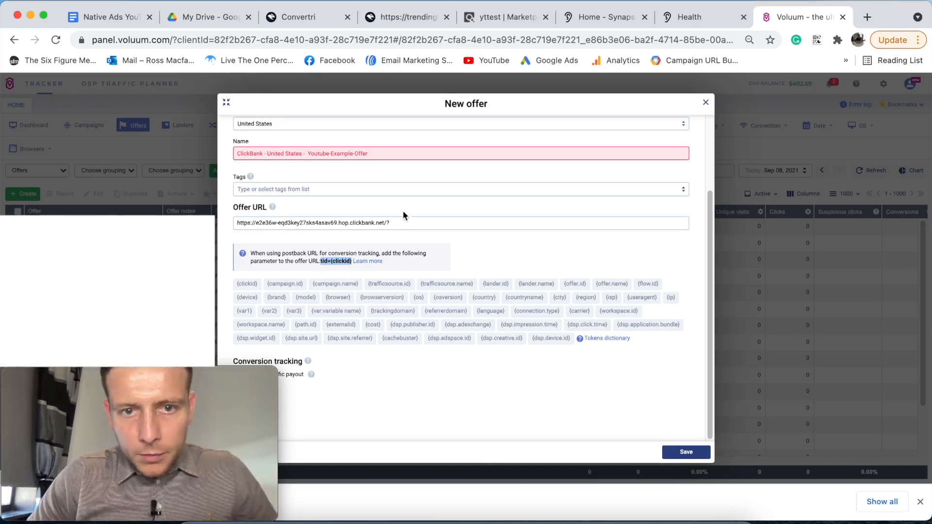
pyautogui.click(394, 224)
pyautogui.press('super+v')
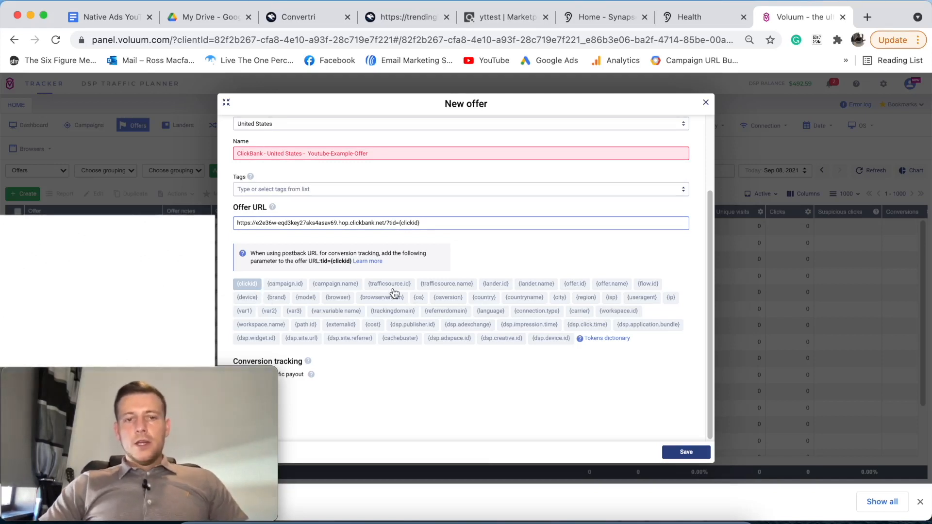
# Rename the offer "ClickBank - United States - Youtube-example-offer" with single spaces and save it.
pyautogui.click(379, 153)
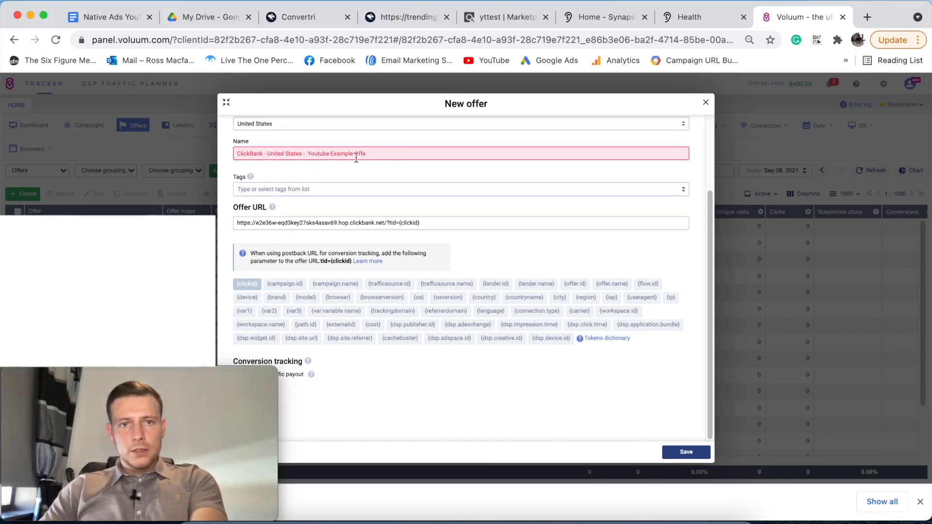
pyautogui.press('BackSpace')
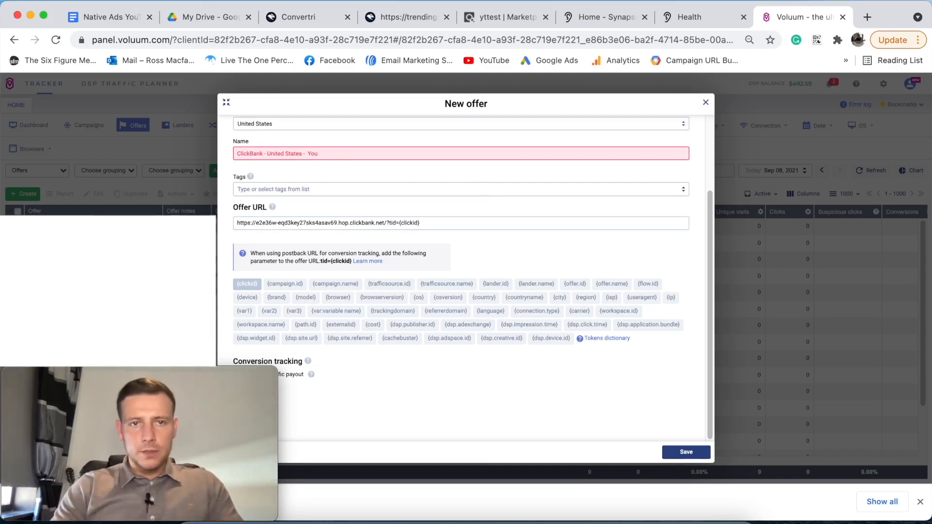
pyautogui.write('Y')
pyautogui.press('BackSpace')
pyautogui.write('Ypoutu')
pyautogui.write('outube')
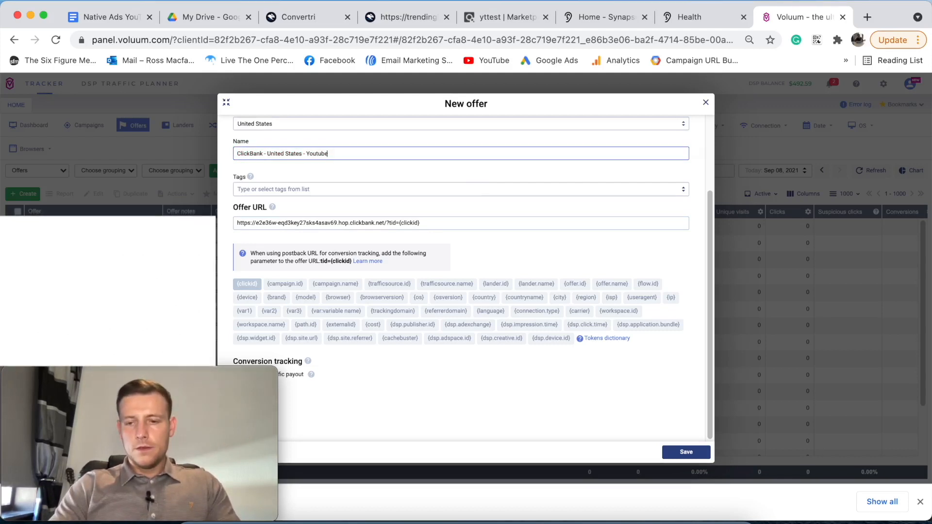
pyautogui.write('-example')
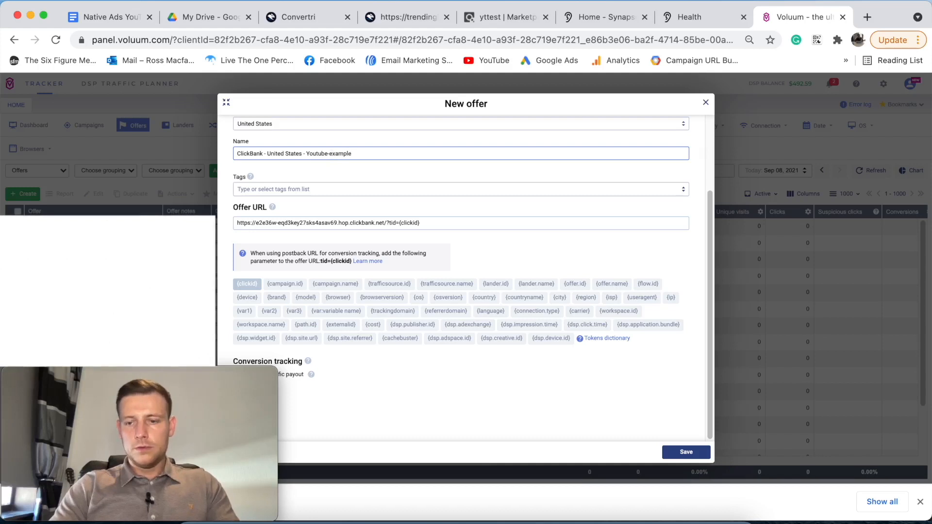
pyautogui.write('-offer')
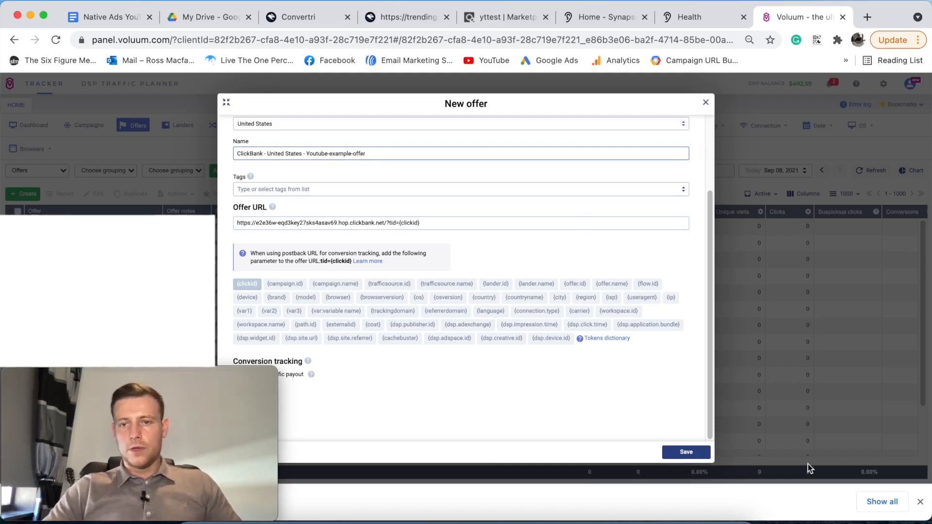
pyautogui.click(693, 454)
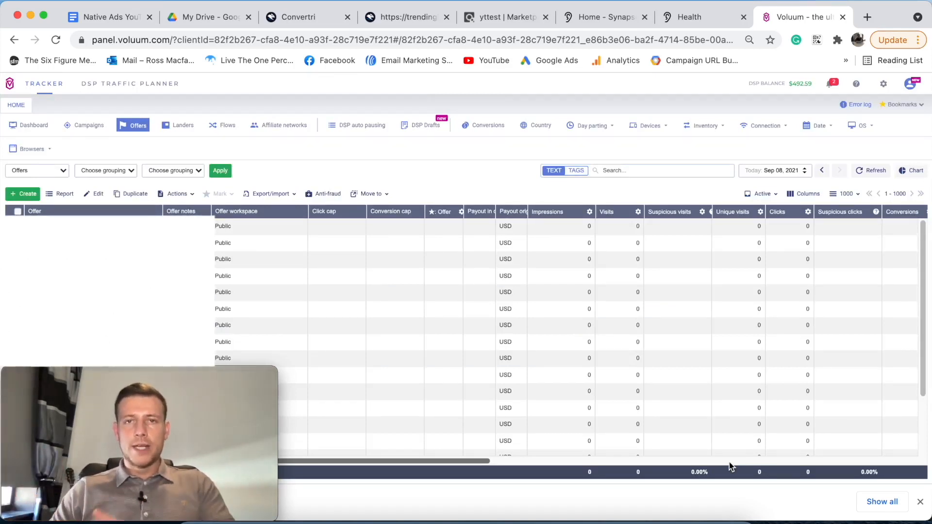
# Start a new lander in the Landers section and set its country label to United States.
pyautogui.click(181, 126)
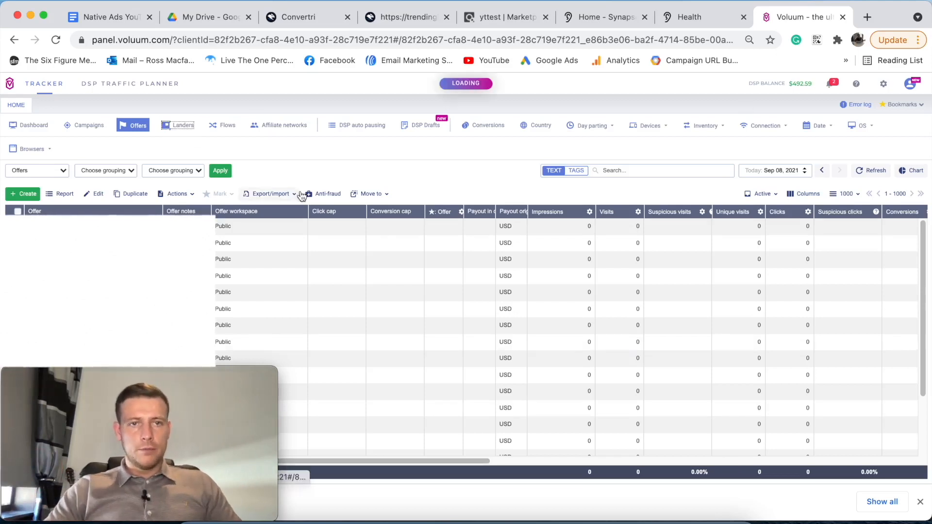
pyautogui.click(19, 197)
pyautogui.click(30, 211)
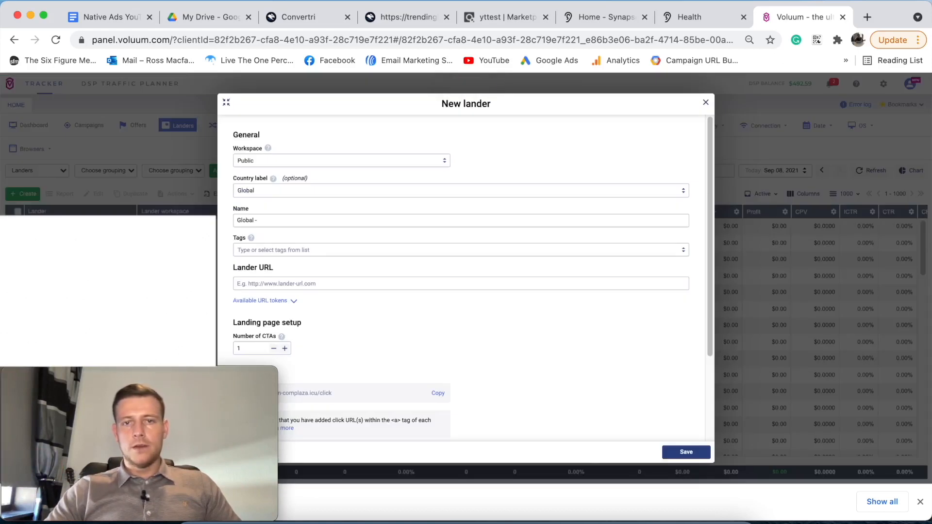
pyautogui.click(262, 191)
pyautogui.write('unite')
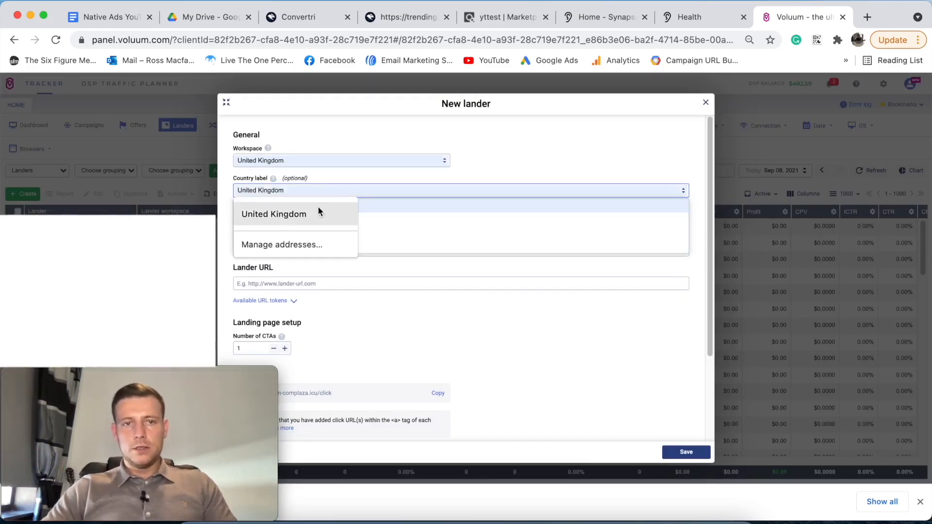
pyautogui.write('d star')
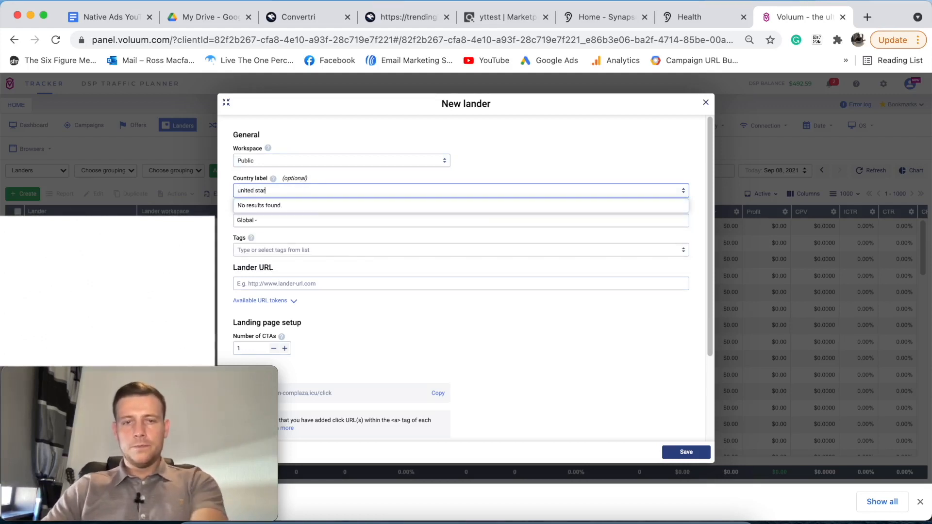
pyautogui.press('BackSpace')
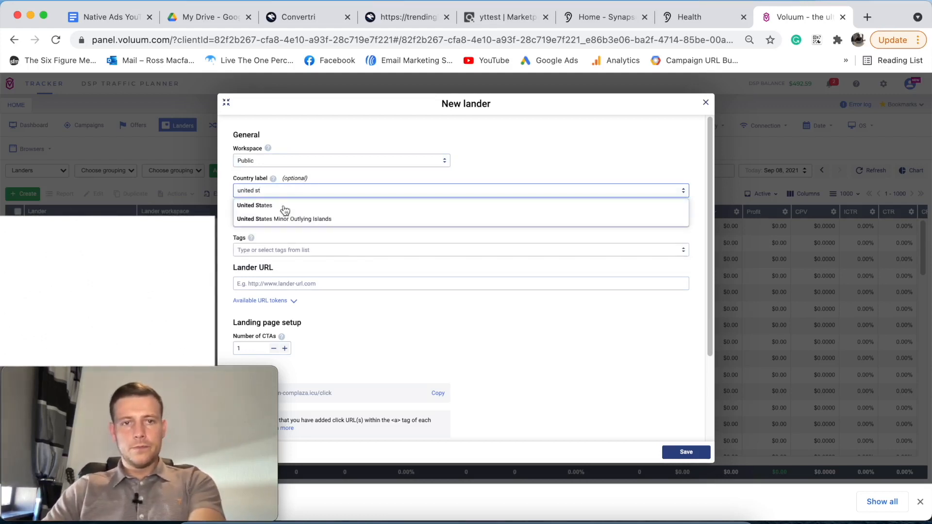
pyautogui.click(268, 205)
# Copy the address of the published yt-lander-2 advertorial page and enter it as the lander URL in Voluum.
pyautogui.click(285, 284)
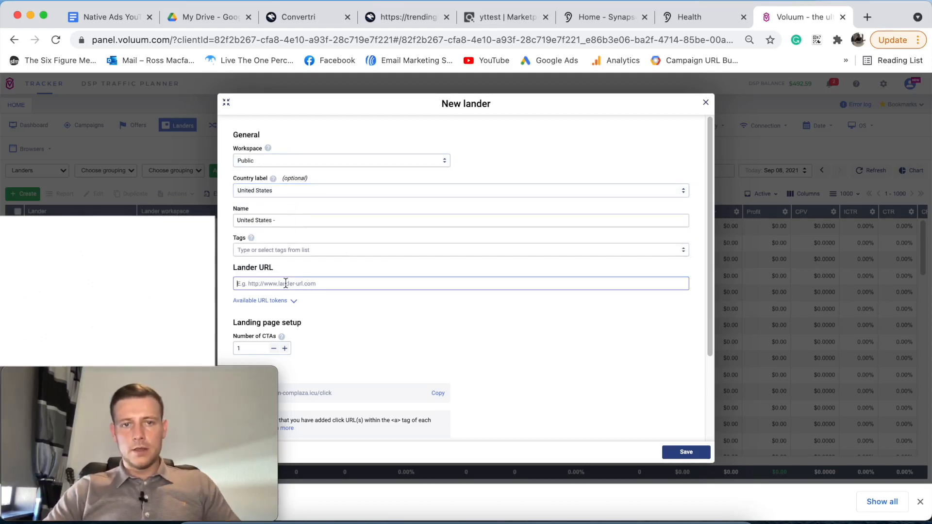
pyautogui.click(405, 18)
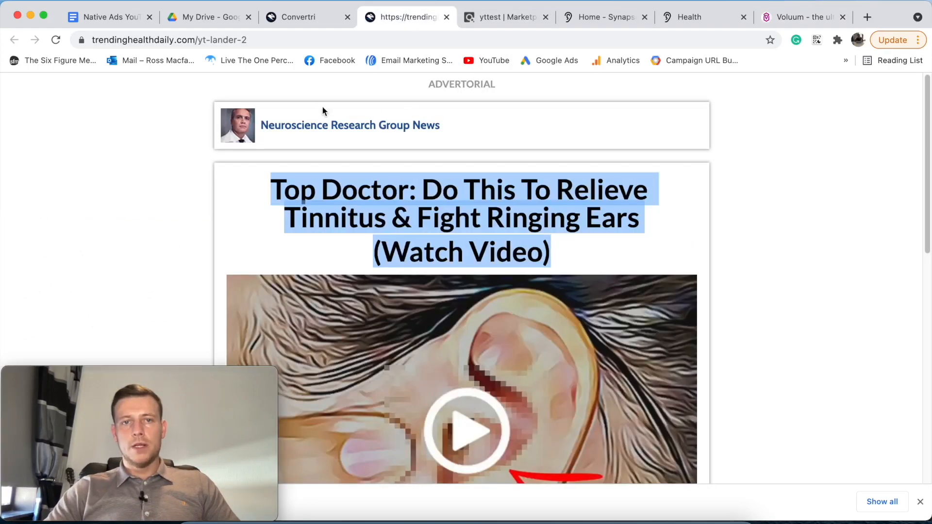
pyautogui.click(293, 40)
pyautogui.hotkey('ctrl', 'c')
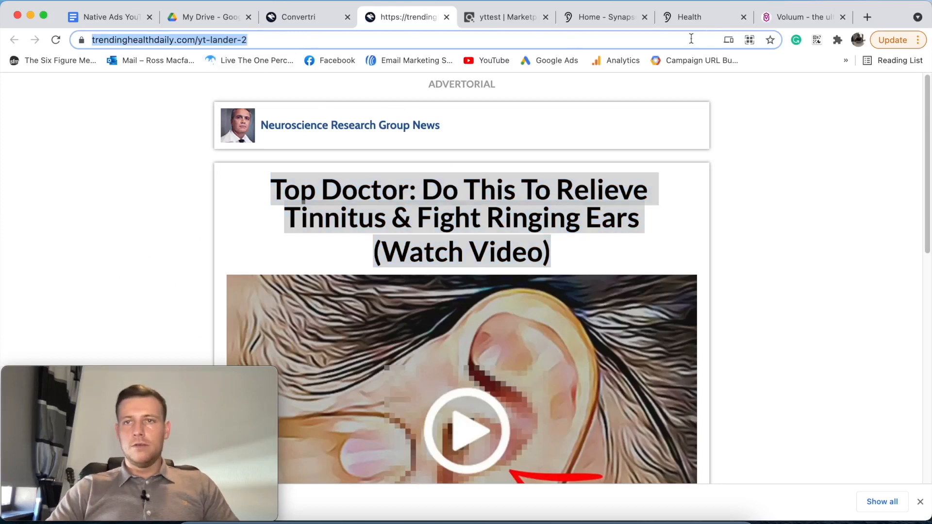
pyautogui.click(799, 24)
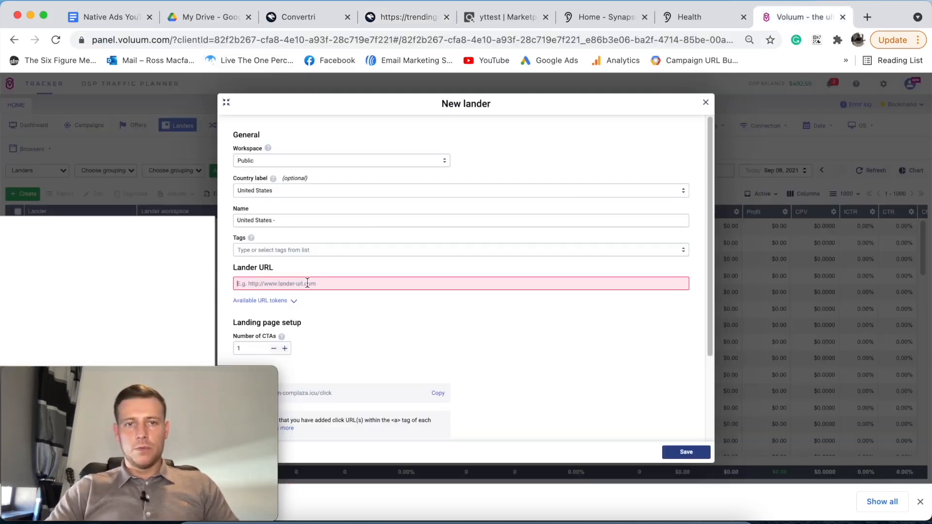
pyautogui.hotkey('ctrl', 'v')
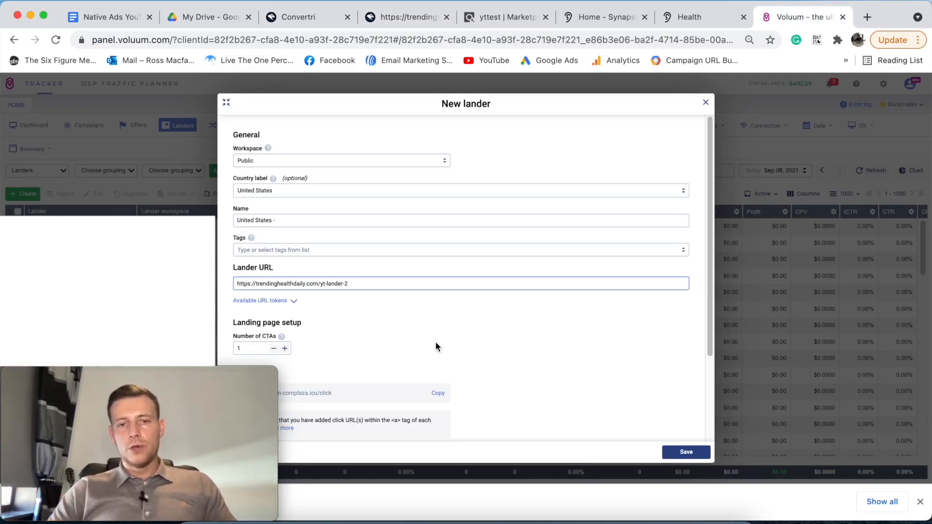
# Verify the landing page setup and examine the verification status in the minimized lander form, then restore the form.
pyautogui.scroll(-3, 554, 336)
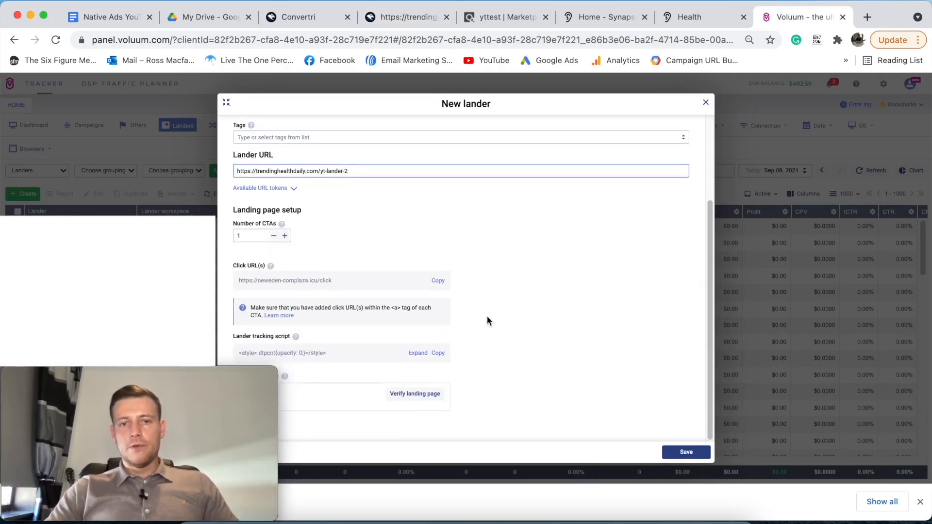
pyautogui.click(410, 394)
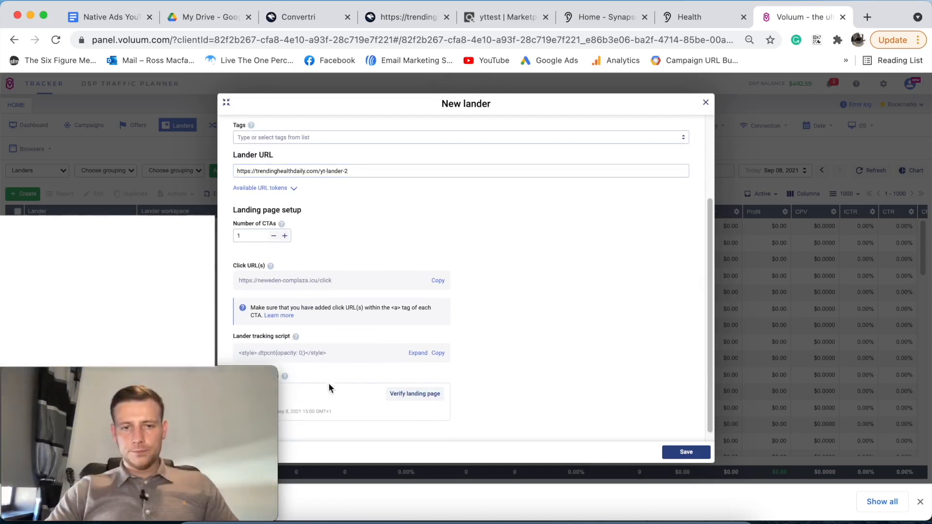
pyautogui.click(226, 102)
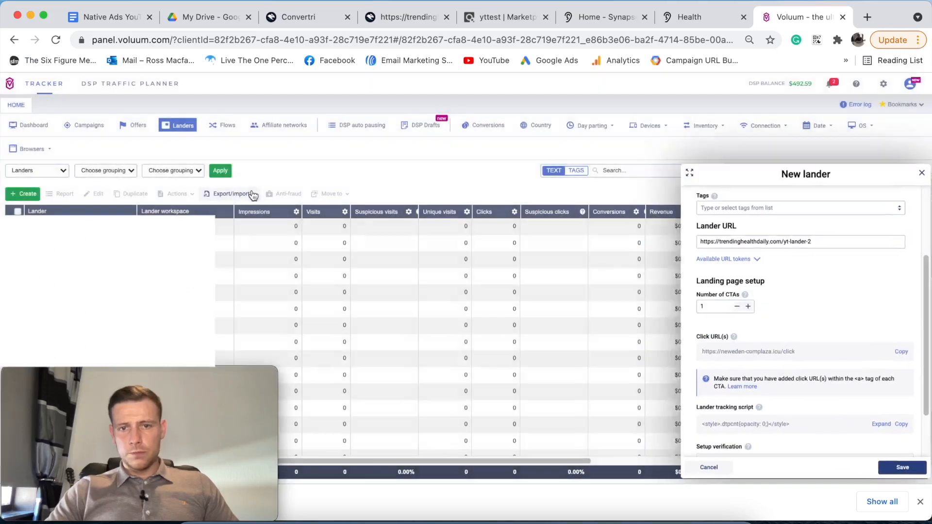
pyautogui.scroll(-2, 711, 401)
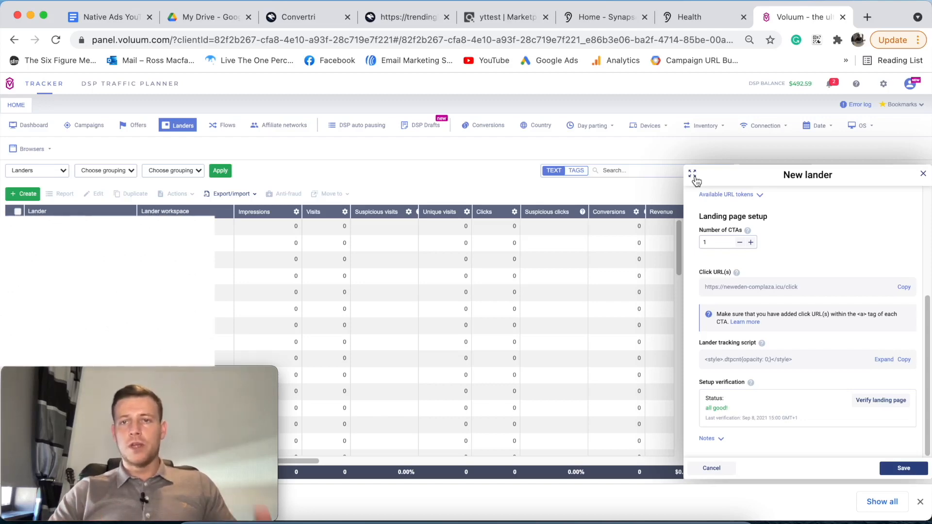
pyautogui.click(693, 174)
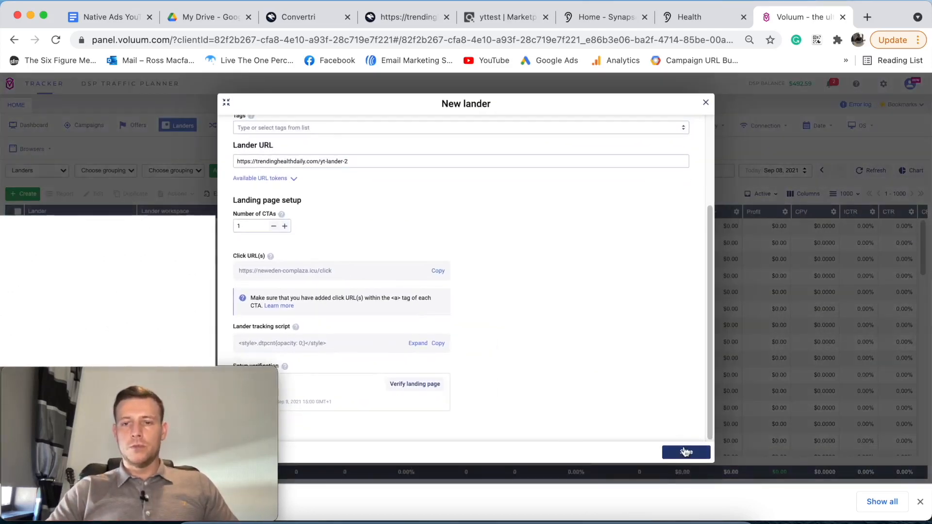
# Complete the lander name with "Youtube Lander 1" after the United States prefix.
pyautogui.scroll(5, 340, 209)
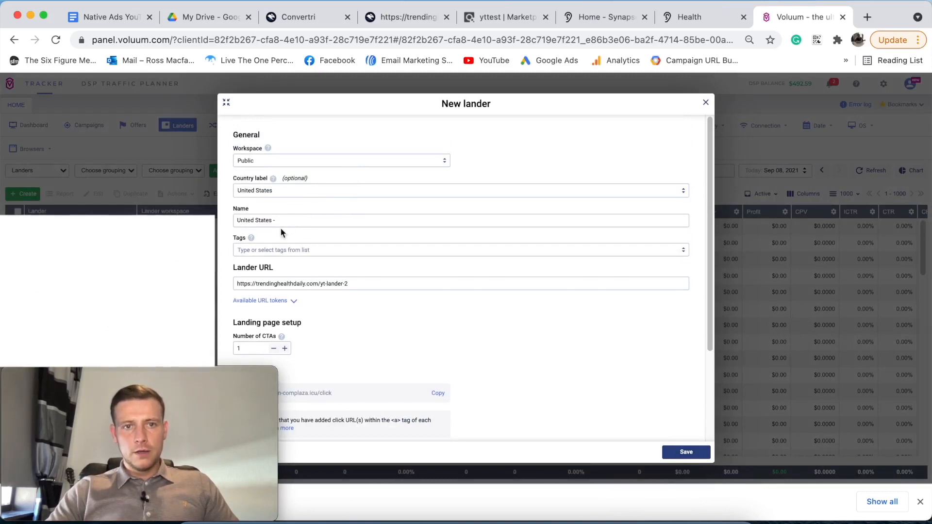
pyautogui.click(339, 221)
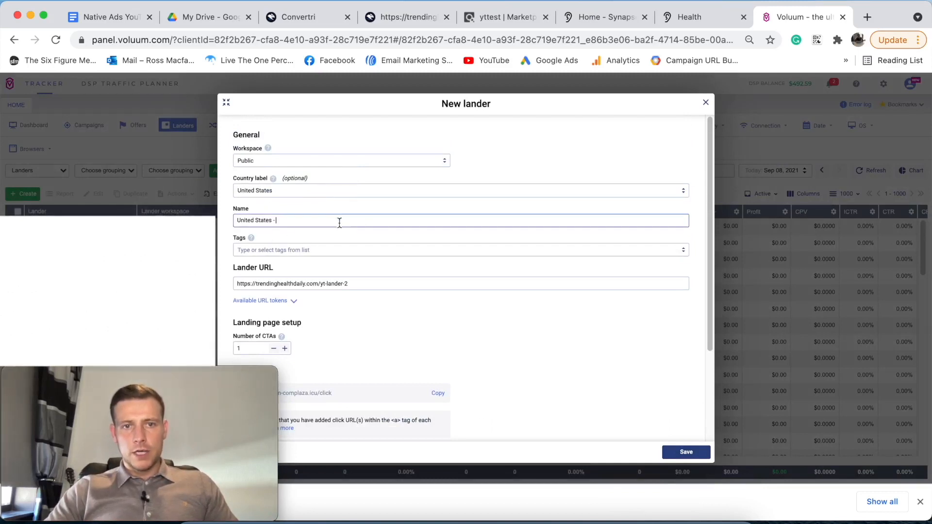
pyautogui.write('Youtube')
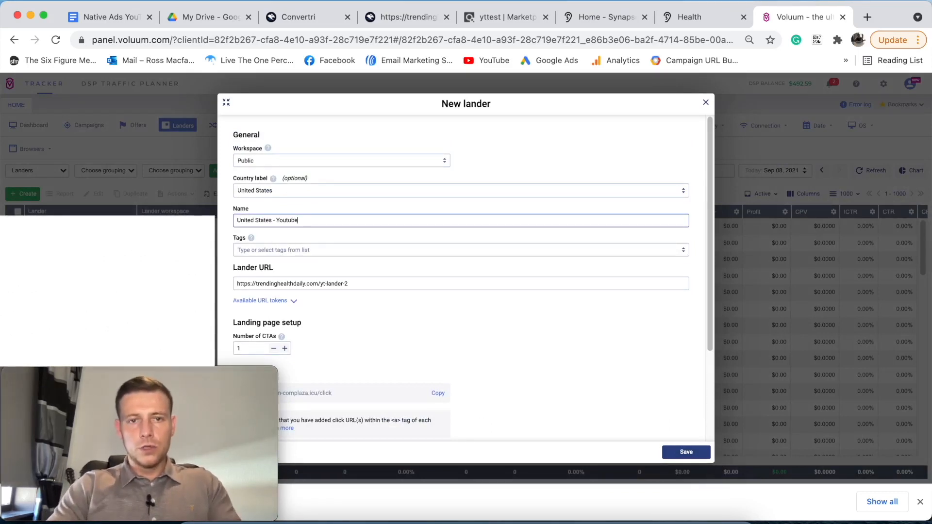
pyautogui.write(' Lander 1')
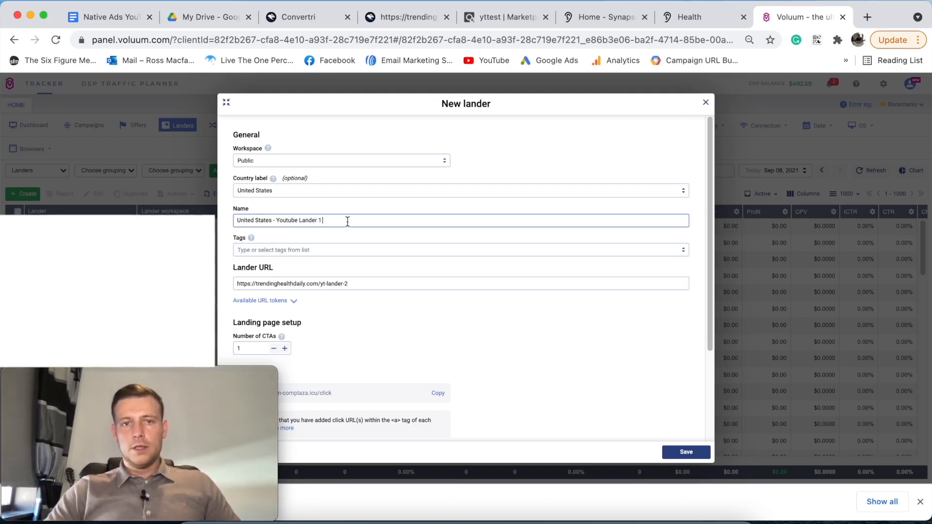
# Verify the landing page once more, remove the extra trailing space from the lander name, and save the lander.
pyautogui.scroll(-3, 532, 318)
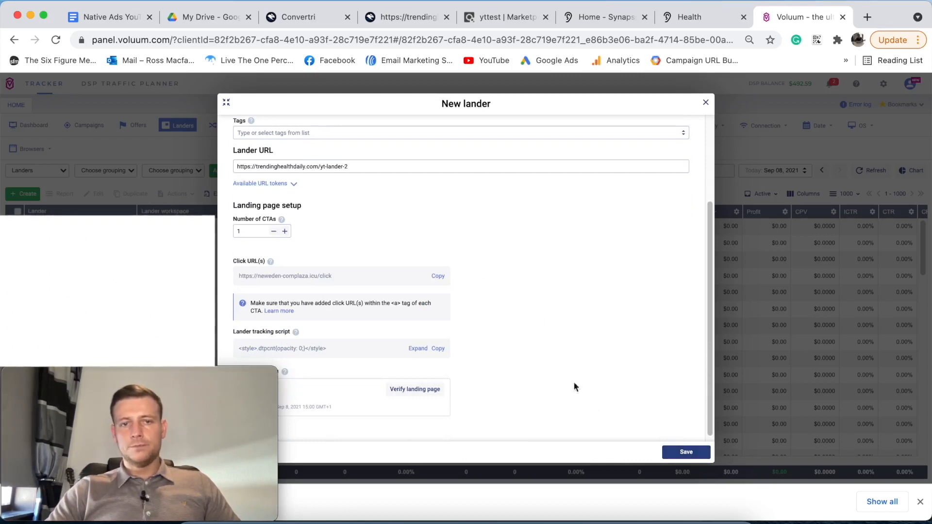
pyautogui.scroll(-1, 442, 318)
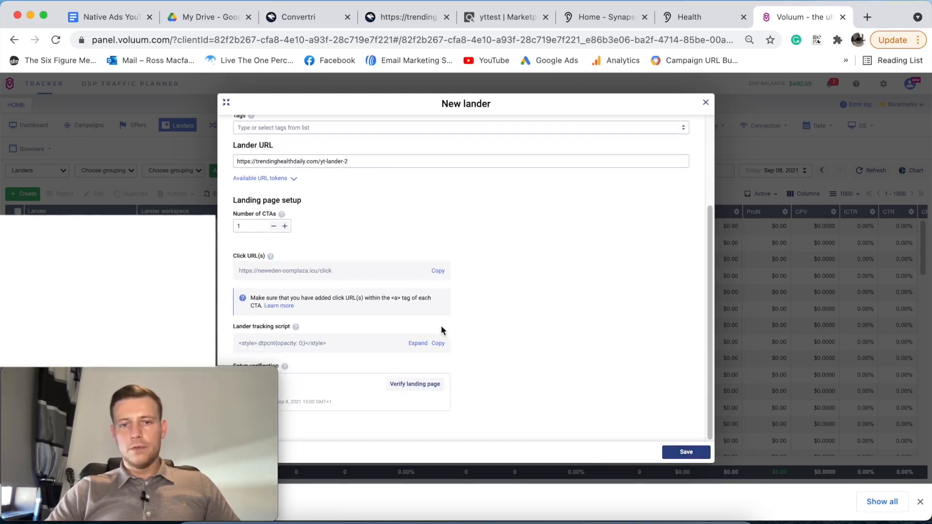
pyautogui.click(415, 387)
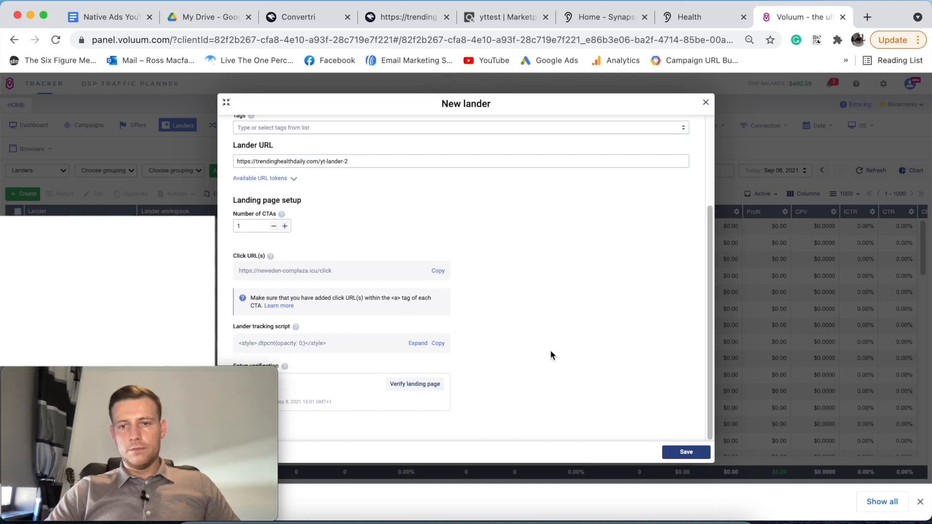
pyautogui.click(686, 451)
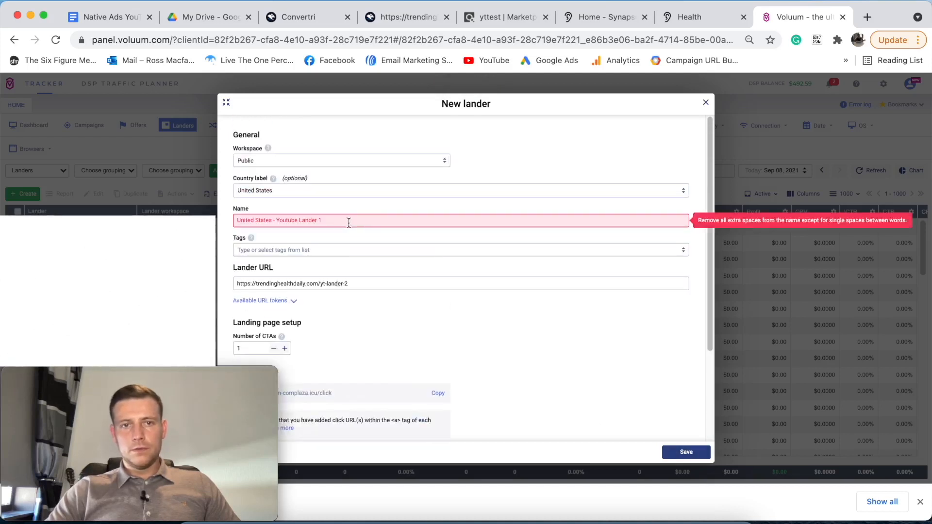
pyautogui.click(361, 225)
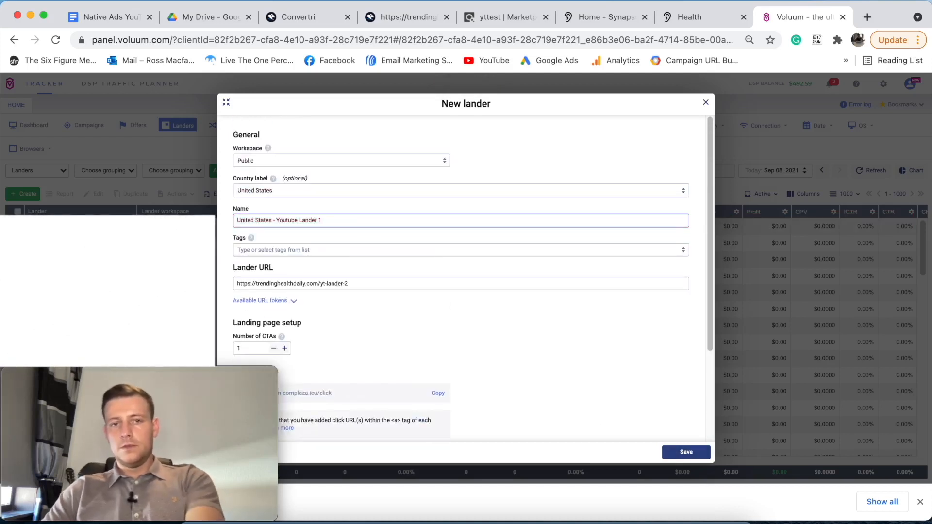
pyautogui.click(686, 452)
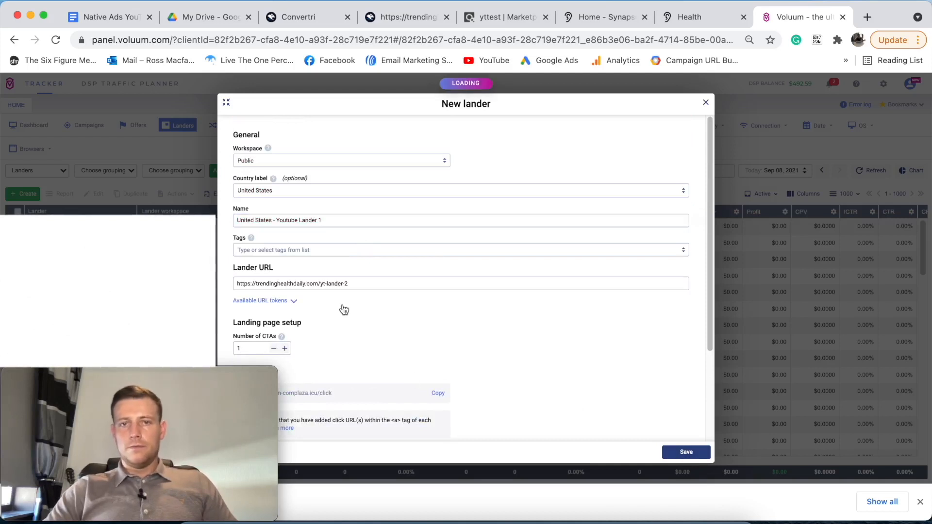
pyautogui.click(322, 300)
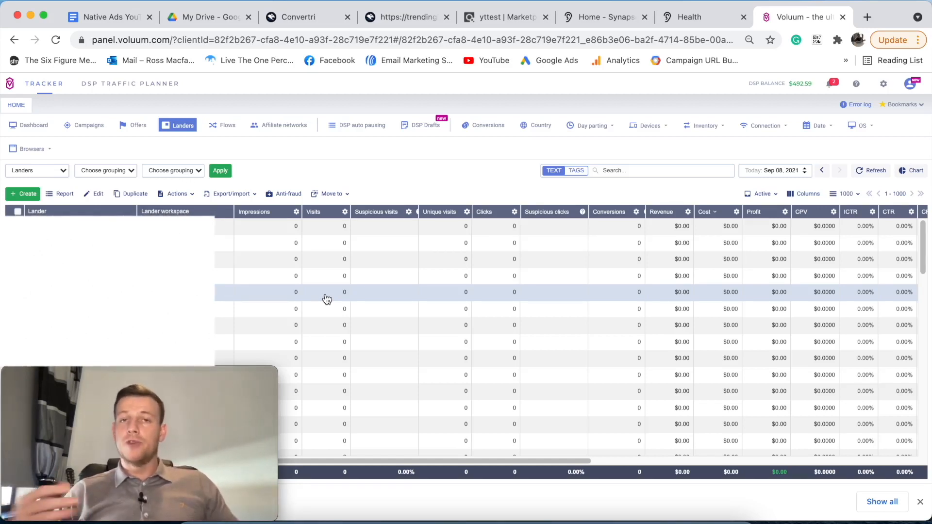
# Create a new flow in the Flows section and name it "Youtube Example Flow", keeping the Global country tag.
pyautogui.click(228, 130)
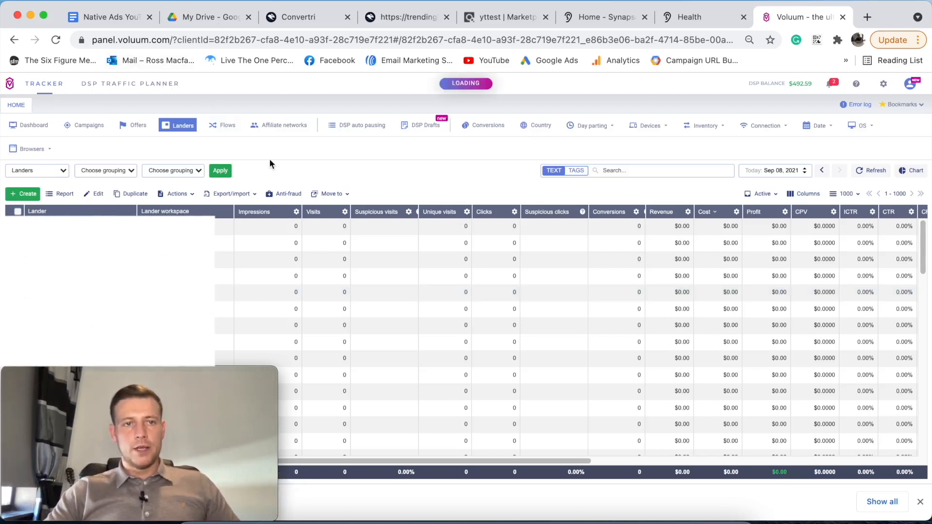
pyautogui.click(18, 194)
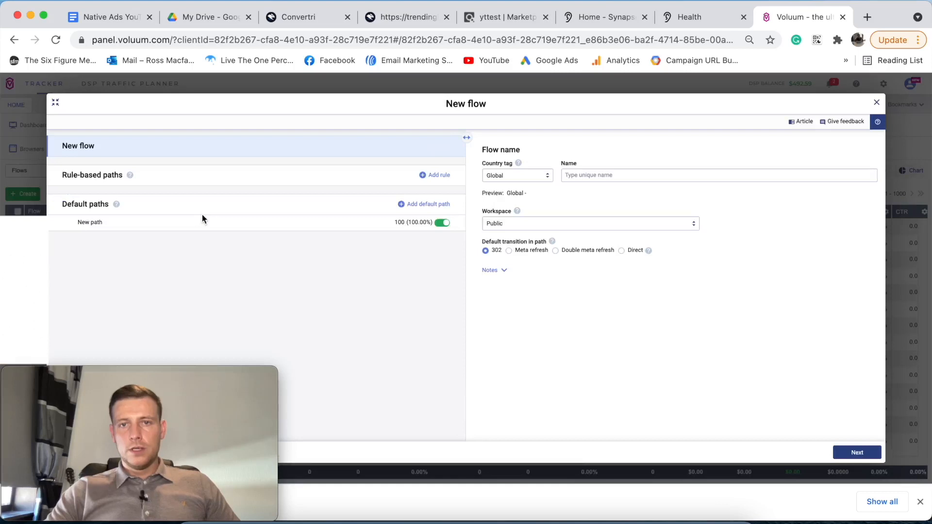
pyautogui.click(609, 174)
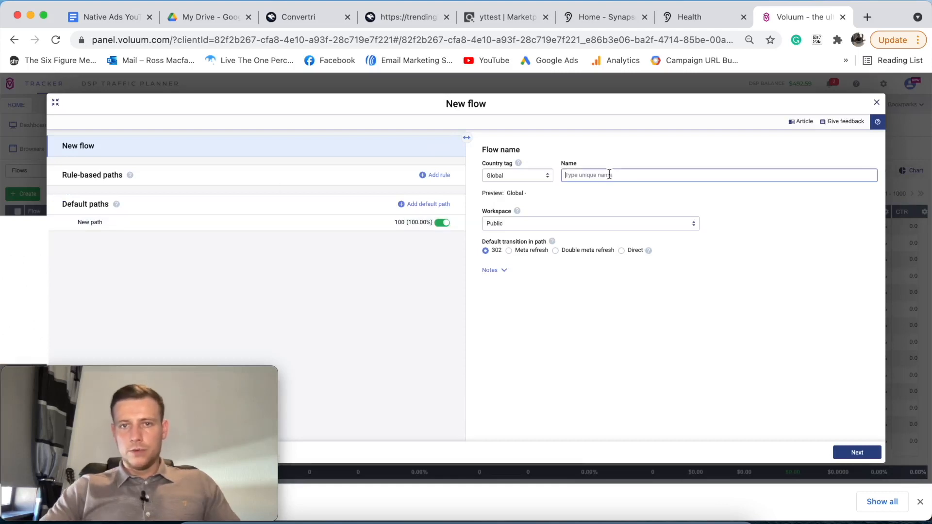
pyautogui.write('Youtube Example Flow')
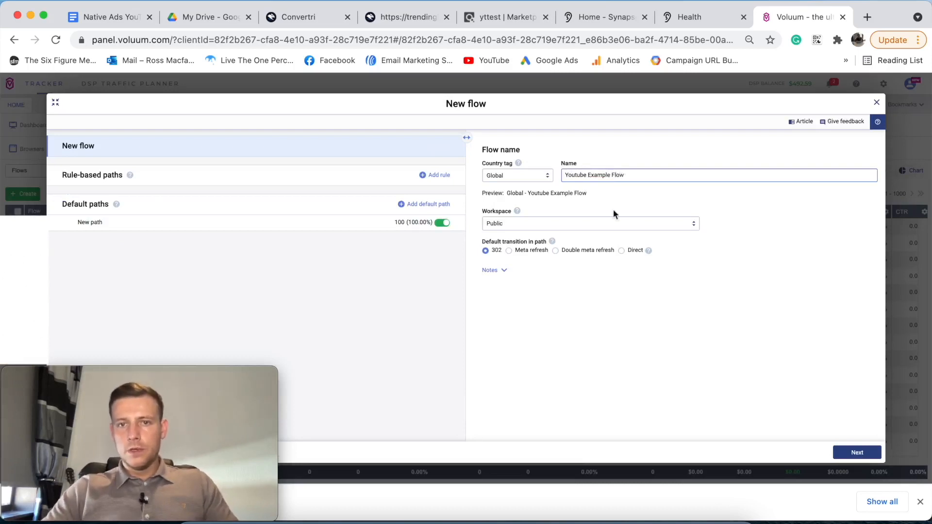
# Open the flow's default path and rename it "Youtube Example Flow".
pyautogui.click(131, 223)
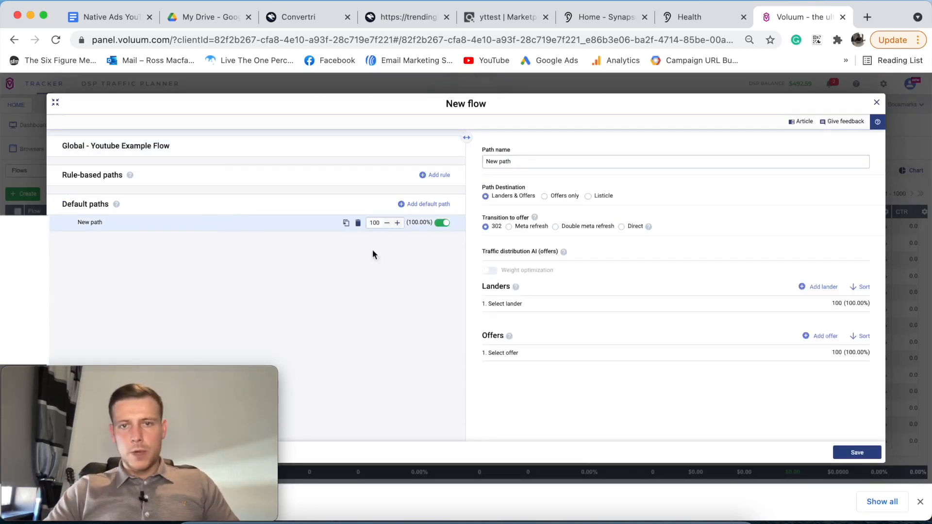
pyautogui.tripleClick(522, 161)
pyautogui.press('BackSpace')
pyautogui.write('E')
pyautogui.press('BackSpace')
pyautogui.write('Youtube E')
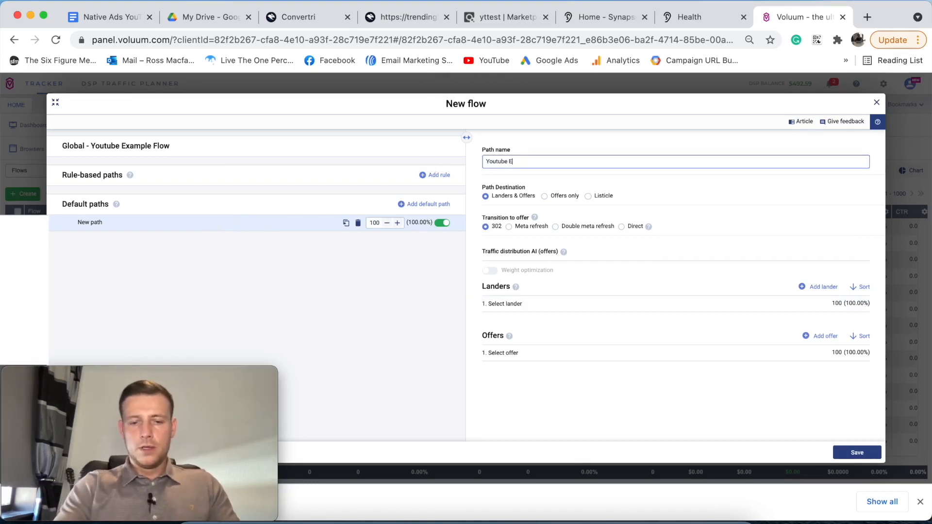
pyautogui.write('xample Flow')
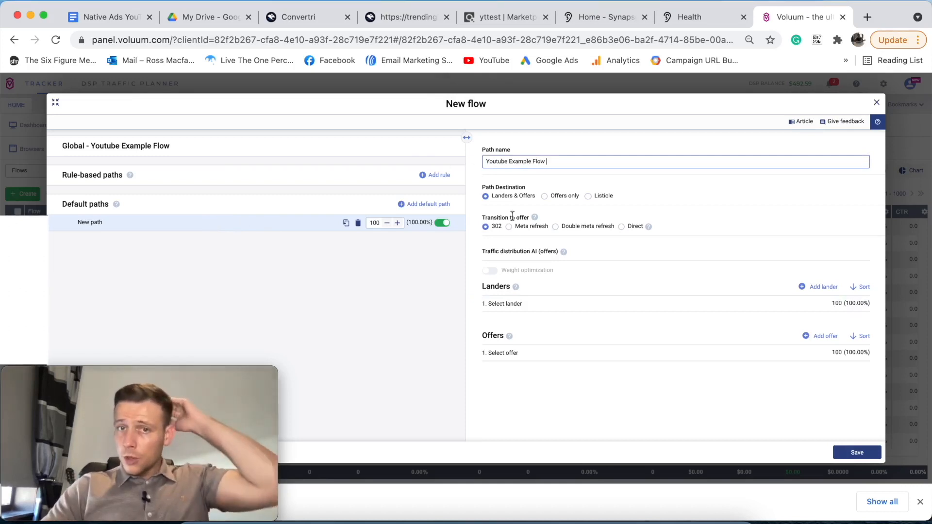
# Assign the lander "United States - Youtube Lander 1" and the offer "ClickBank - United States - Youtube-example-offer" to the default path.
pyautogui.click(528, 304)
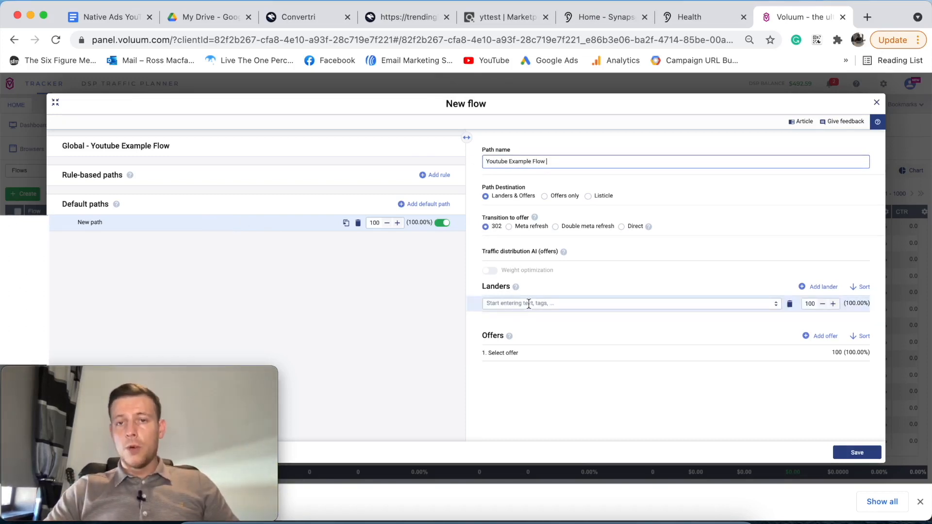
pyautogui.click(529, 303)
pyautogui.write('y')
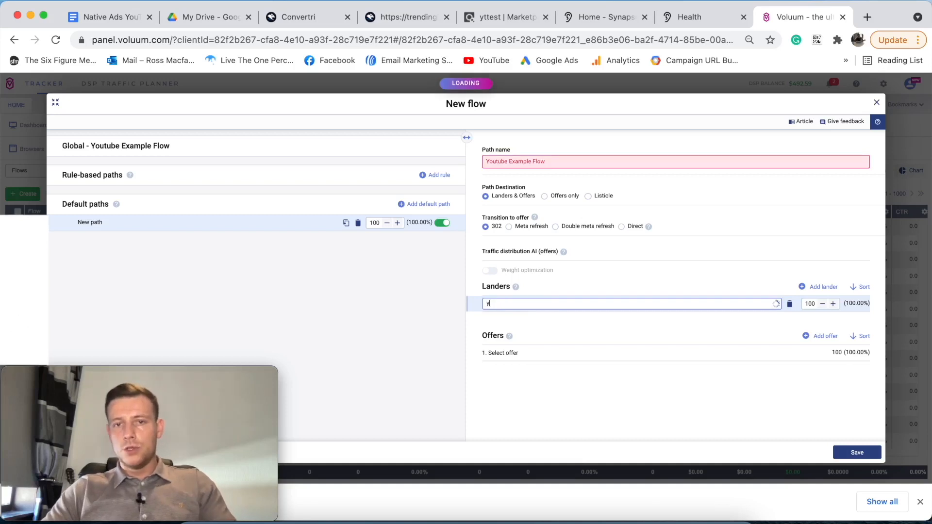
pyautogui.write('ou')
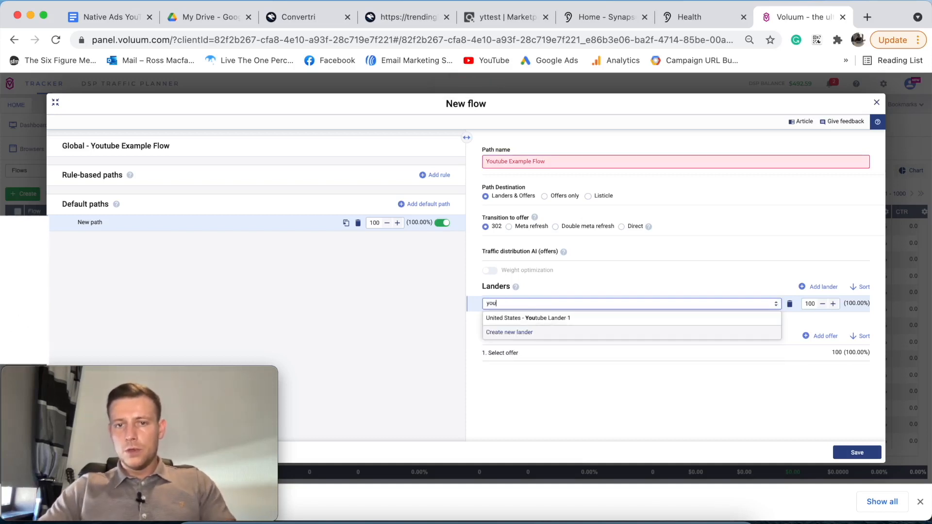
pyautogui.click(551, 319)
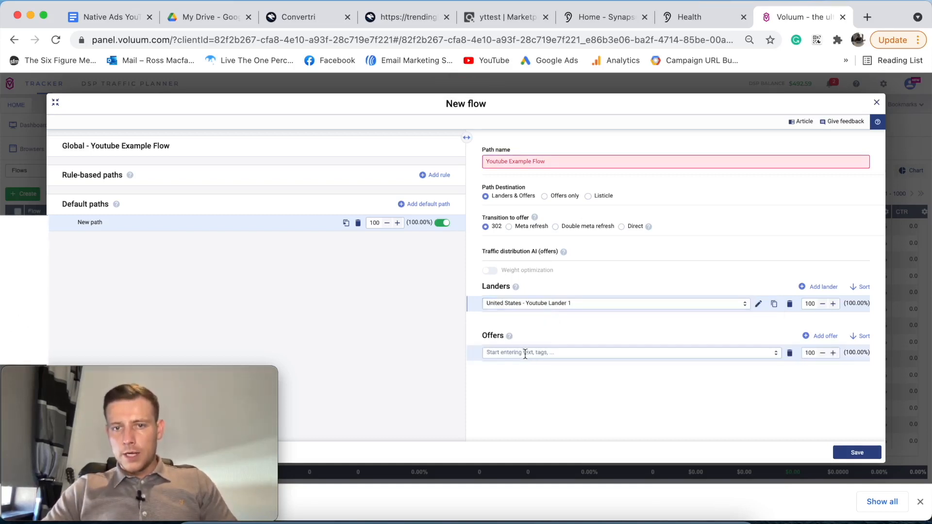
pyautogui.click(525, 353)
pyautogui.write('you')
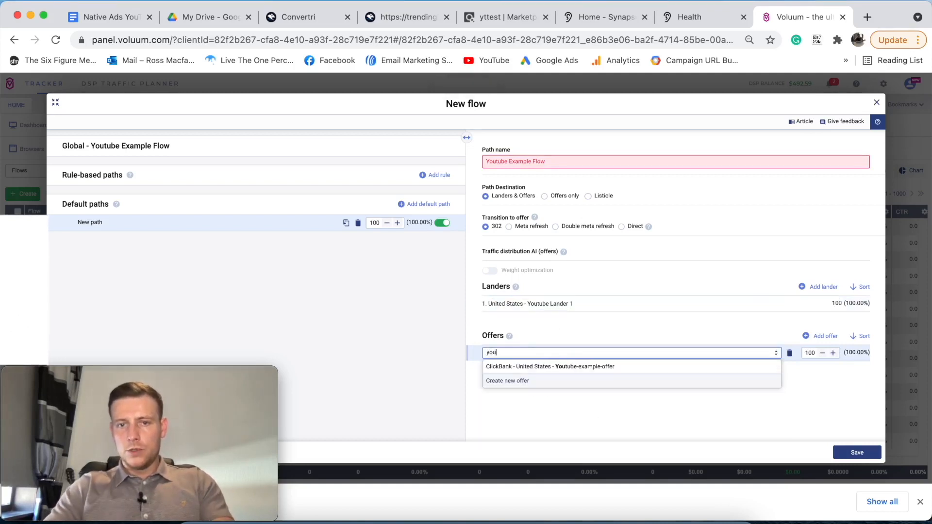
pyautogui.click(563, 369)
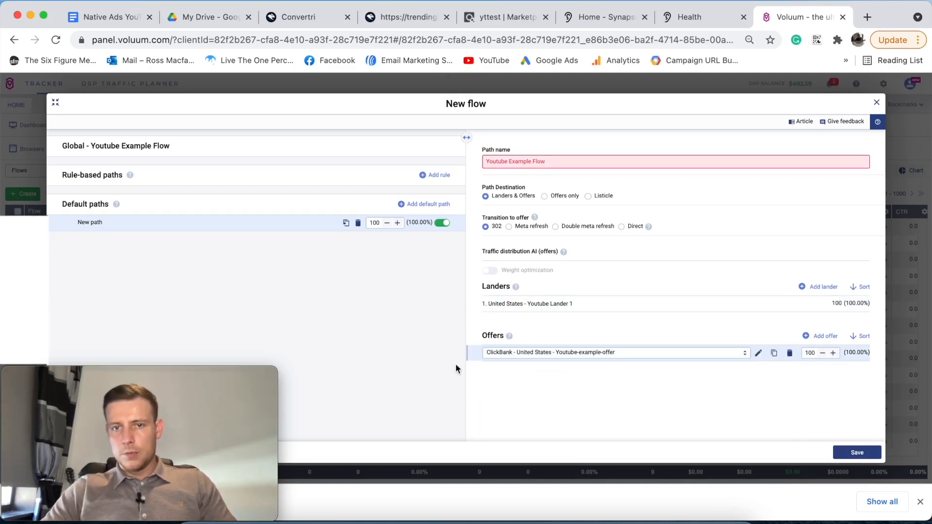
# Remove the trailing space from the path name so it reads "Youtube Example Flow".
pyautogui.click(569, 165)
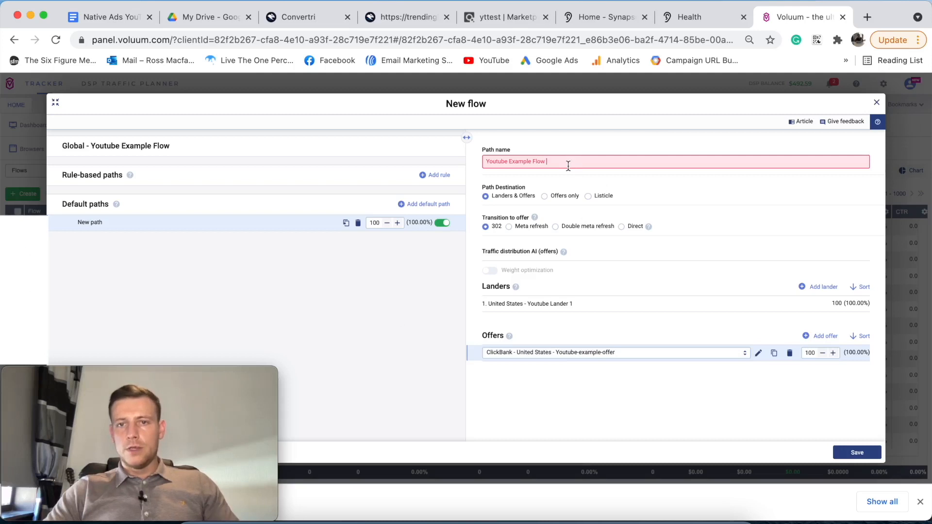
pyautogui.press('BackSpace')
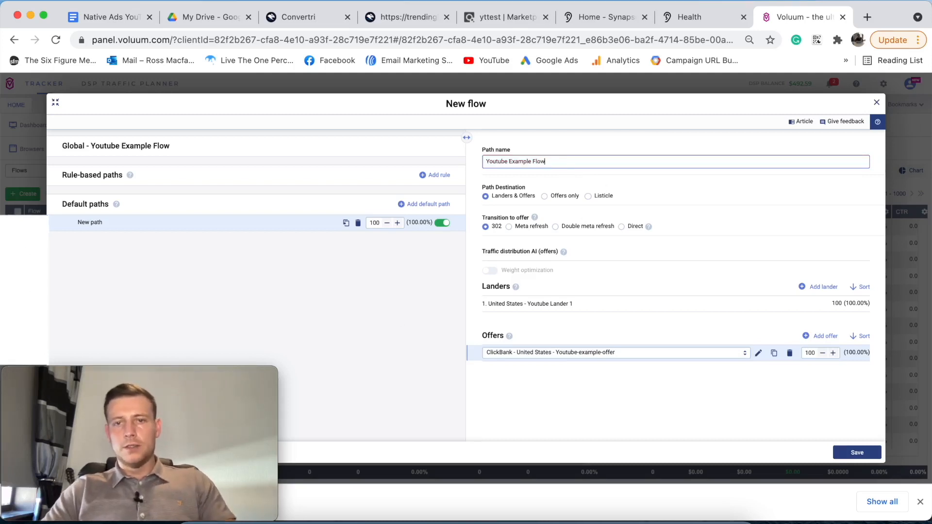
pyautogui.click(238, 269)
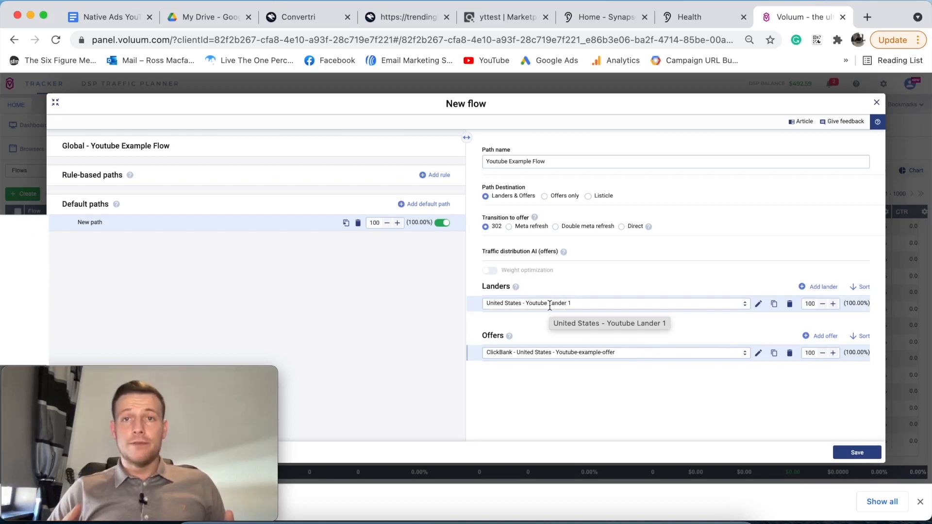
# Review the yt-lander-2 tinnitus advertorial page that the path sends visitors to, and return to the new flow.
pyautogui.click(400, 19)
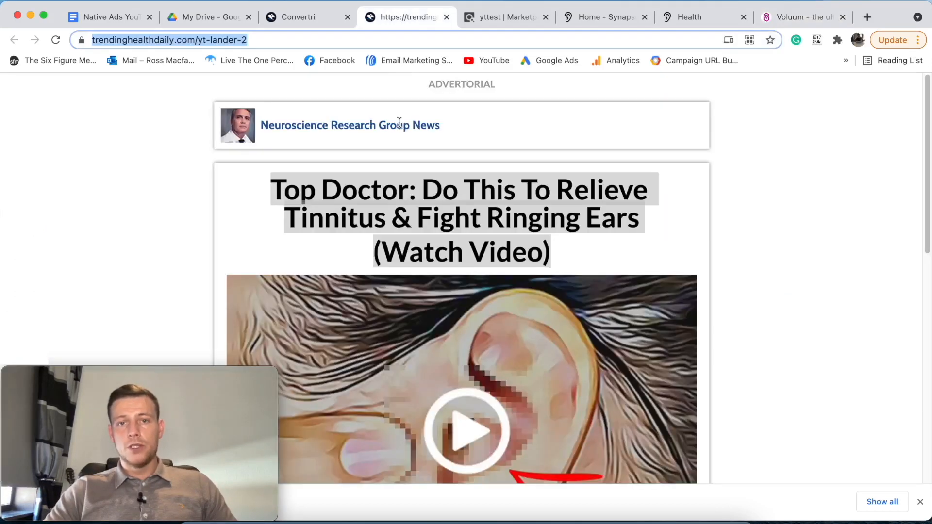
pyautogui.scroll(-3, 437, 291)
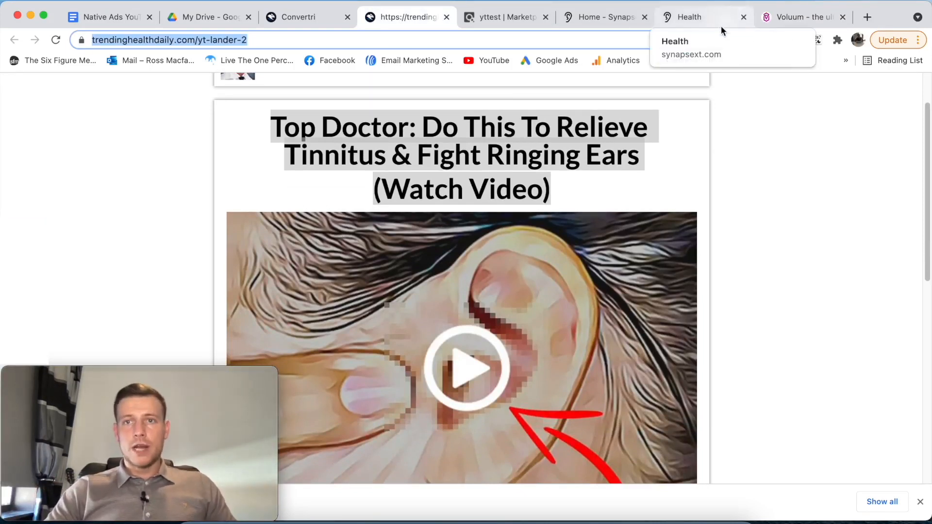
pyautogui.click(791, 17)
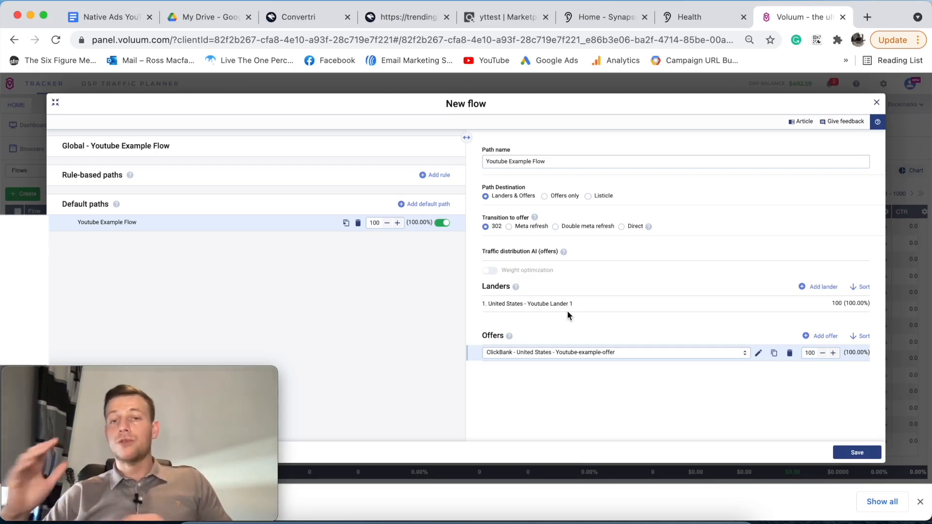
# Check the general settings of the "Youtube Example Flow" and save the flow.
pyautogui.click(586, 306)
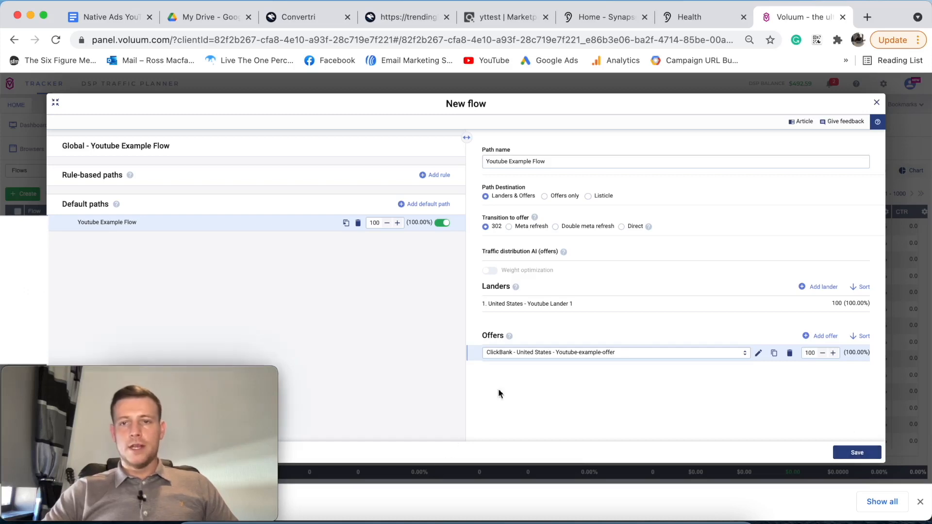
pyautogui.click(330, 147)
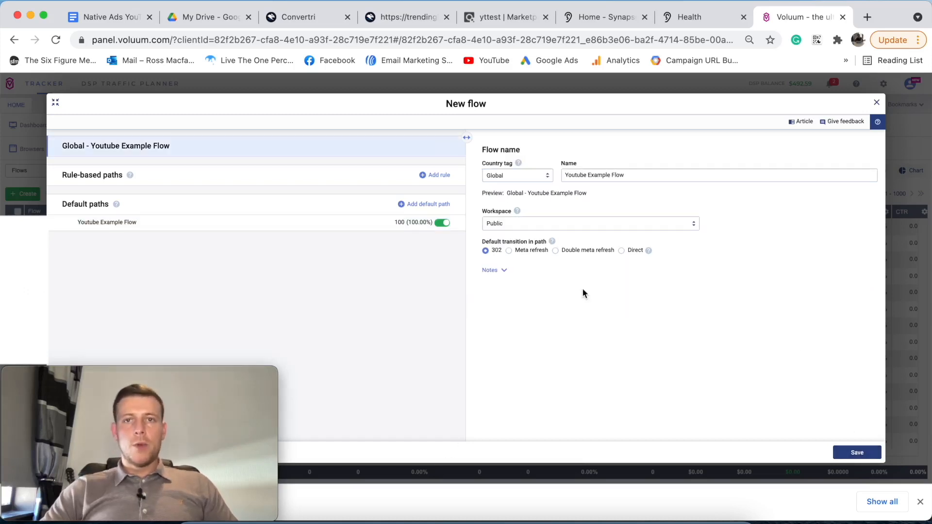
pyautogui.click(855, 453)
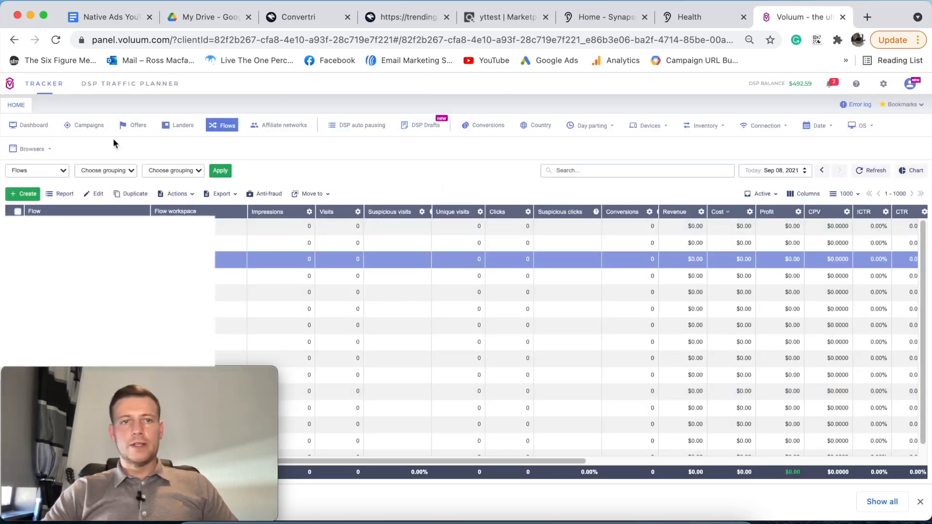
# Open the DSP Traffic Planner and filter the estimated impressions by the High Restricted offer type and the country United States.
pyautogui.click(113, 85)
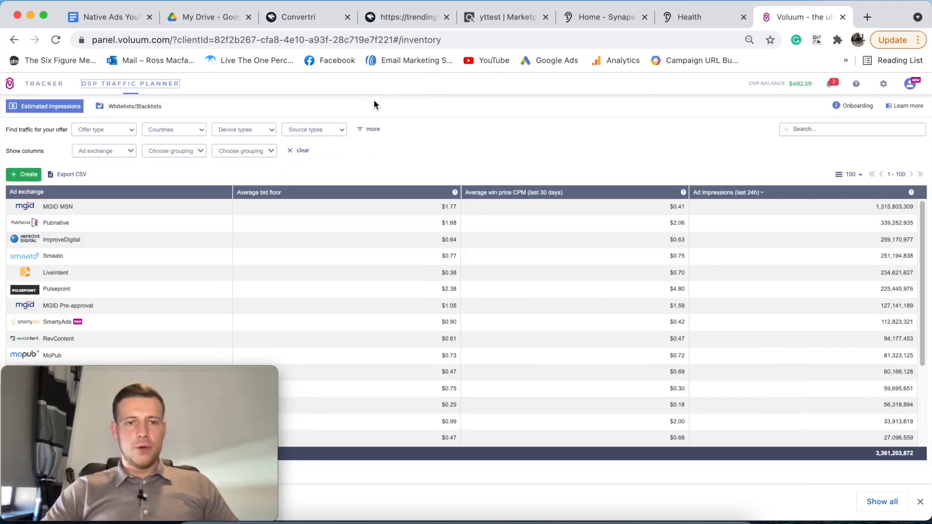
pyautogui.click(112, 130)
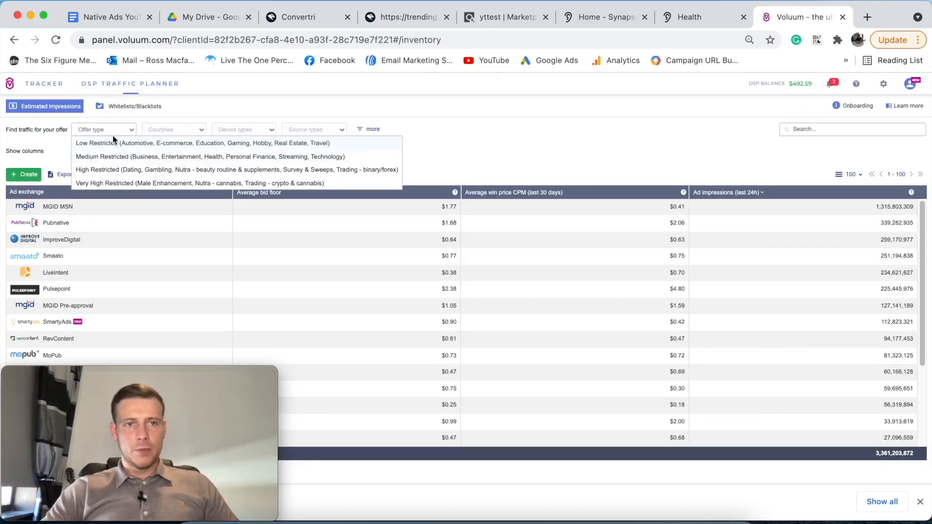
pyautogui.click(122, 170)
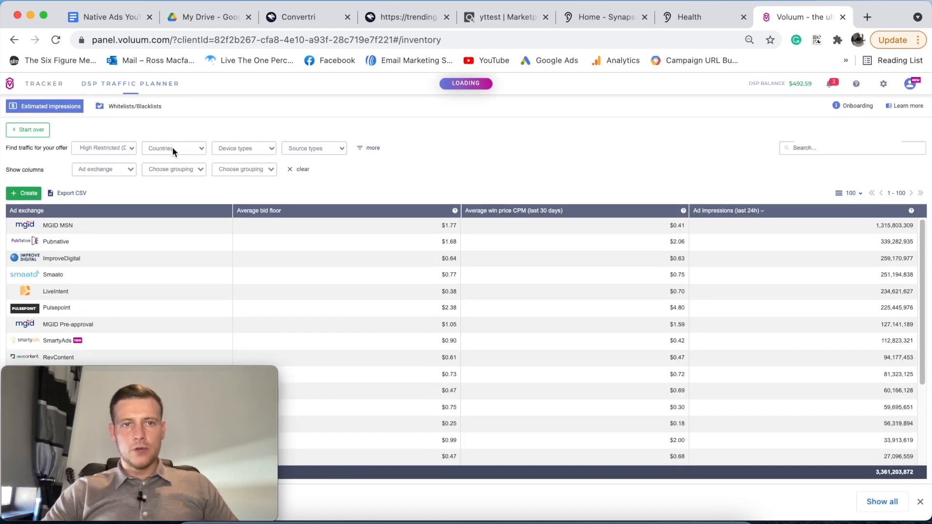
pyautogui.click(172, 148)
pyautogui.write('united')
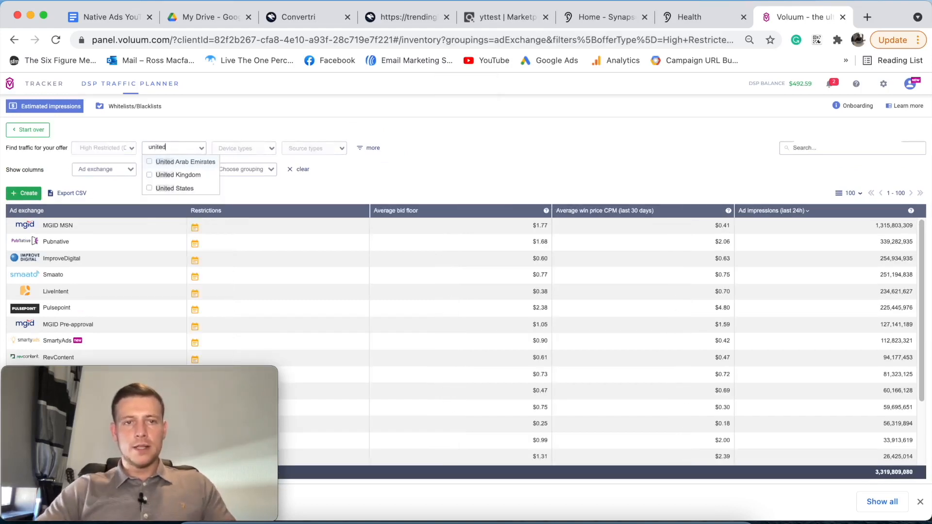
pyautogui.click(170, 189)
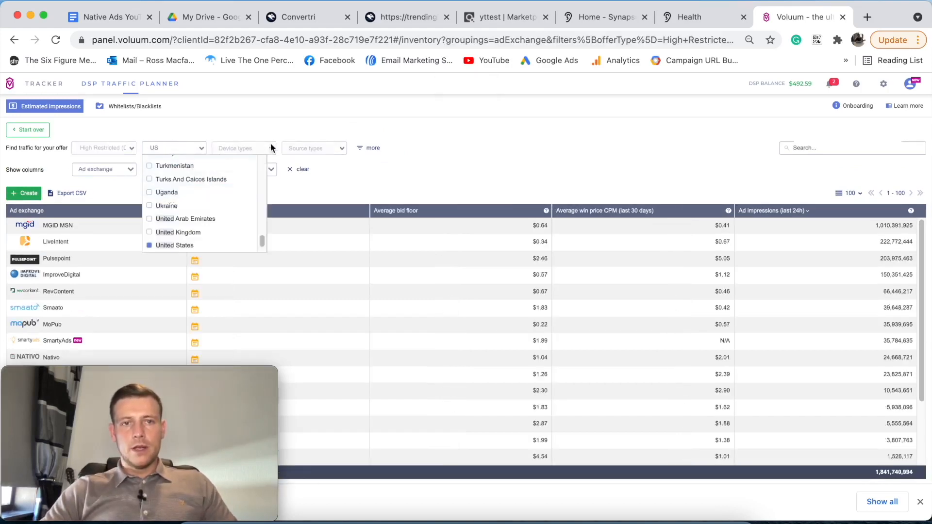
# Limit the traffic estimates to Desktop devices and include all source types.
pyautogui.click(255, 149)
pyautogui.click(252, 147)
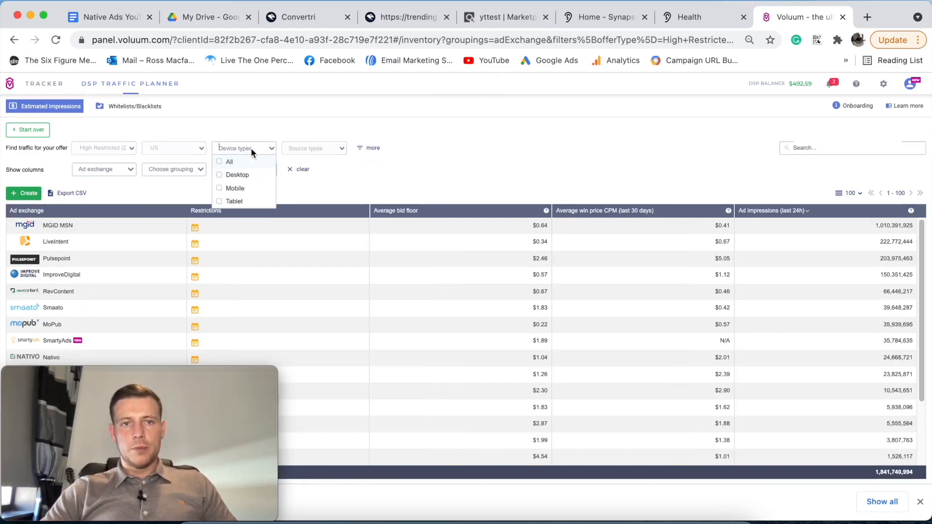
pyautogui.click(223, 174)
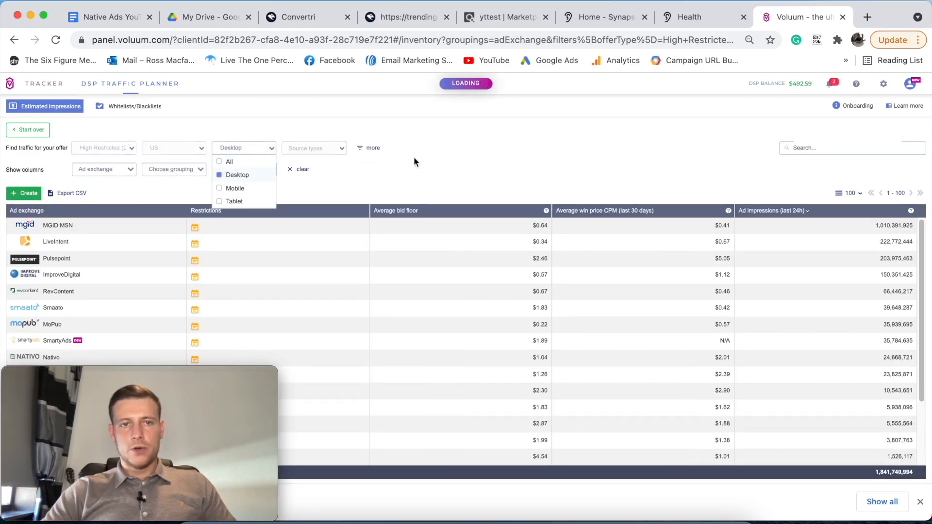
pyautogui.click(414, 157)
pyautogui.click(330, 149)
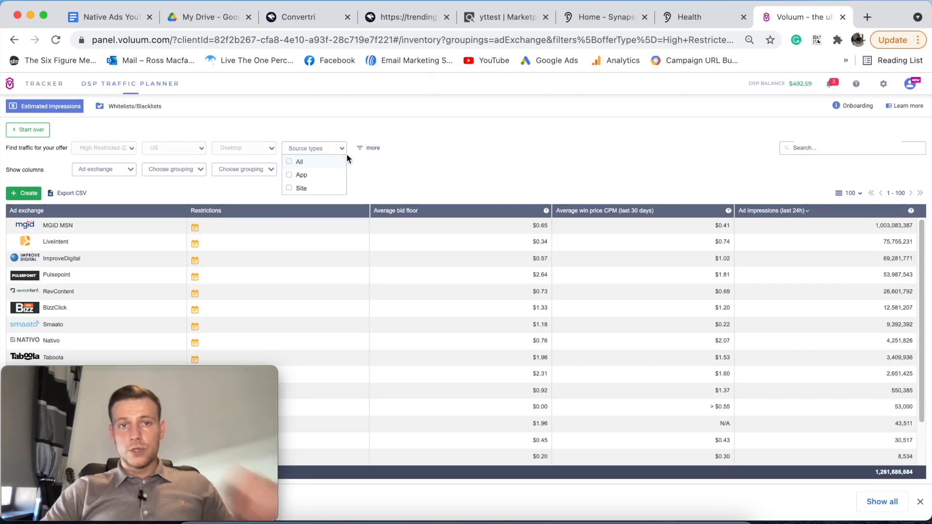
pyautogui.click(299, 161)
pyautogui.click(501, 157)
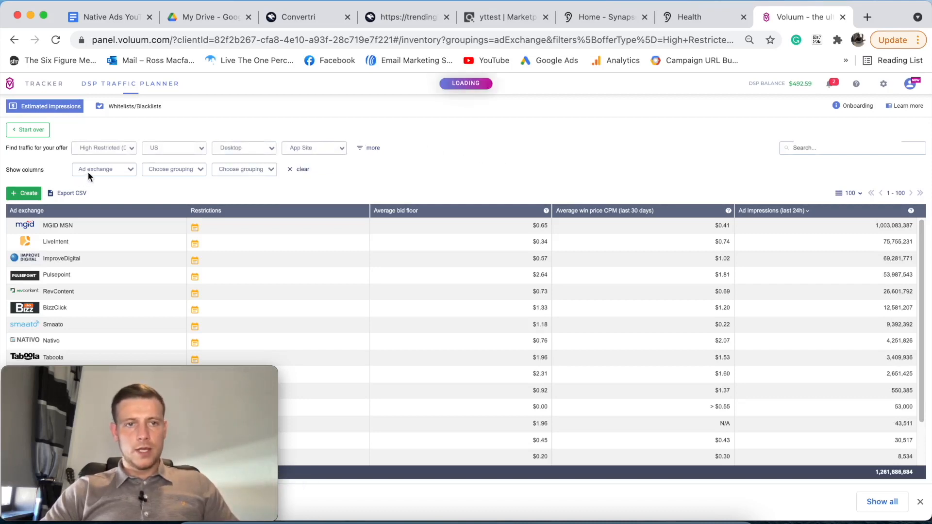
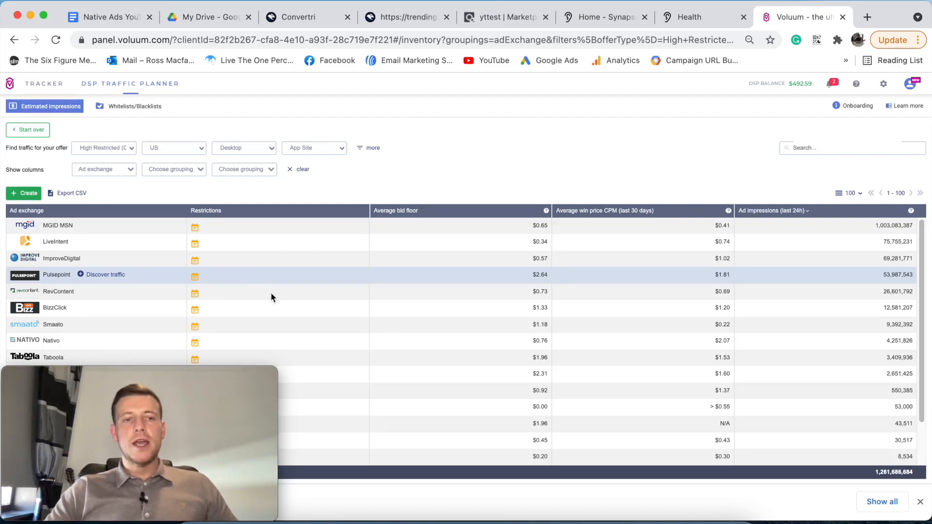
# Examine the filtered ad exchanges, comparing their average bid floors, win price CPMs and daily ad impressions.
pyautogui.scroll(-3, 465, 315)
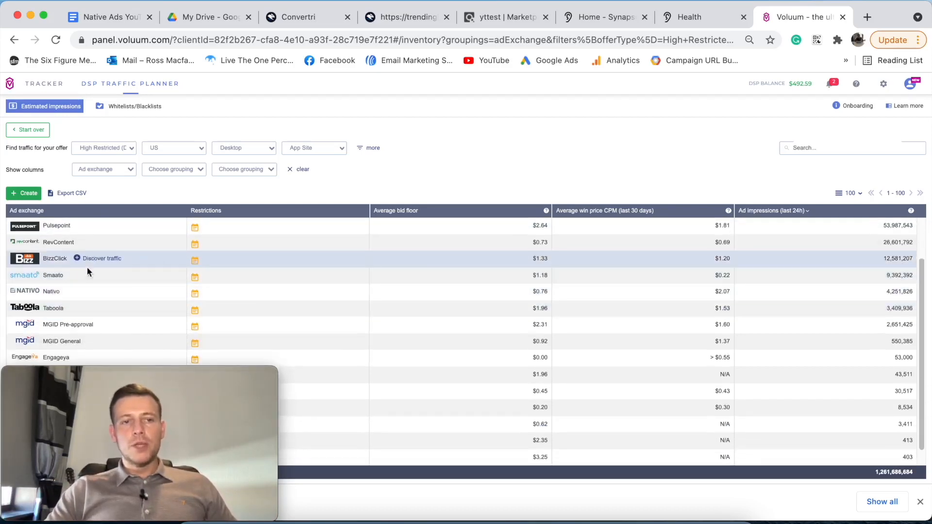
pyautogui.scroll(2, 74, 291)
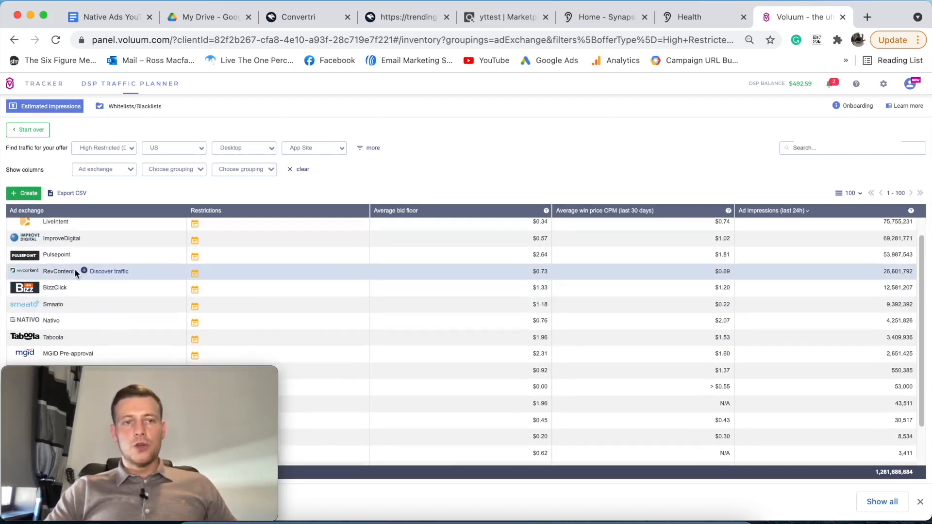
pyautogui.scroll(1, 70, 261)
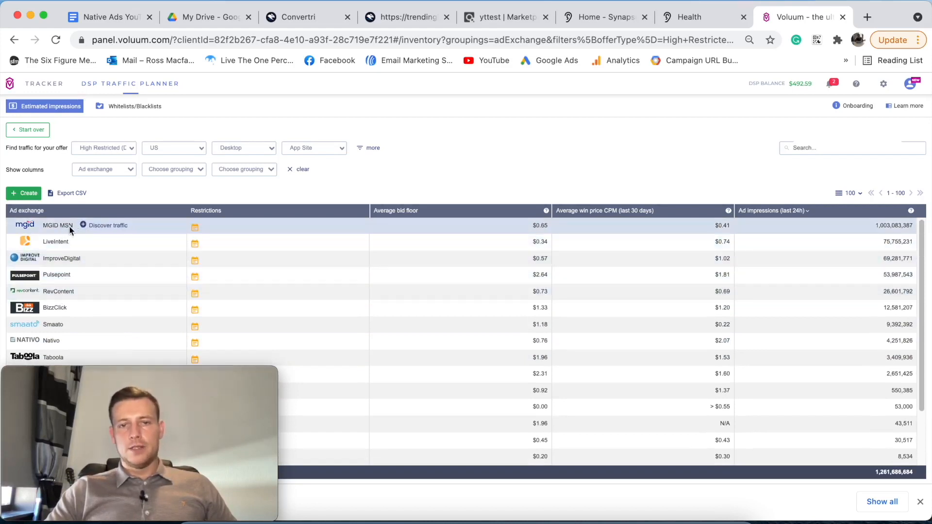
pyautogui.scroll(-1, 77, 228)
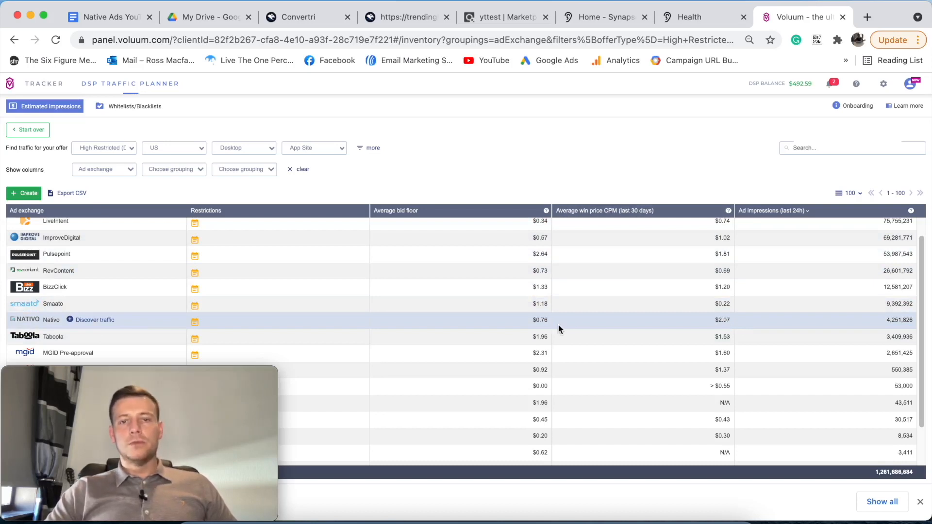
pyautogui.scroll(1, 623, 308)
pyautogui.scroll(1, 621, 309)
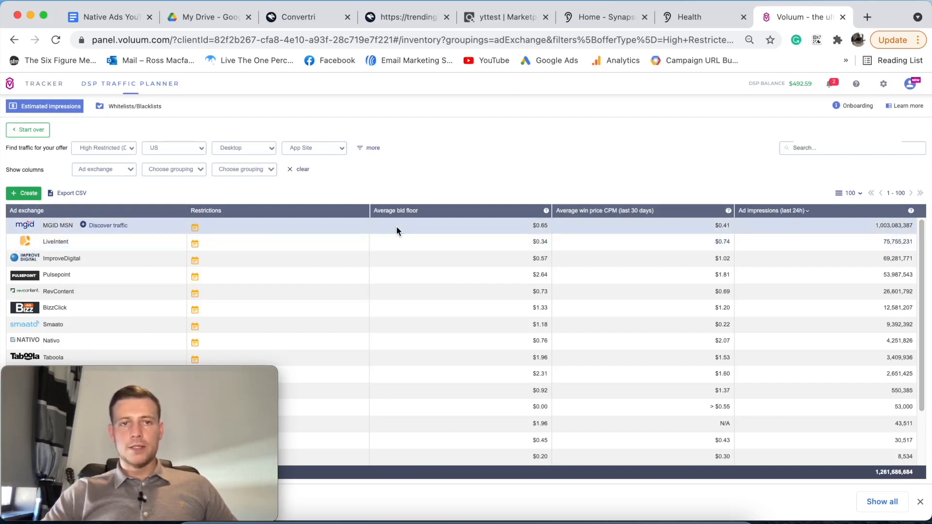
pyautogui.scroll(-1, 330, 255)
pyautogui.scroll(-2, 330, 254)
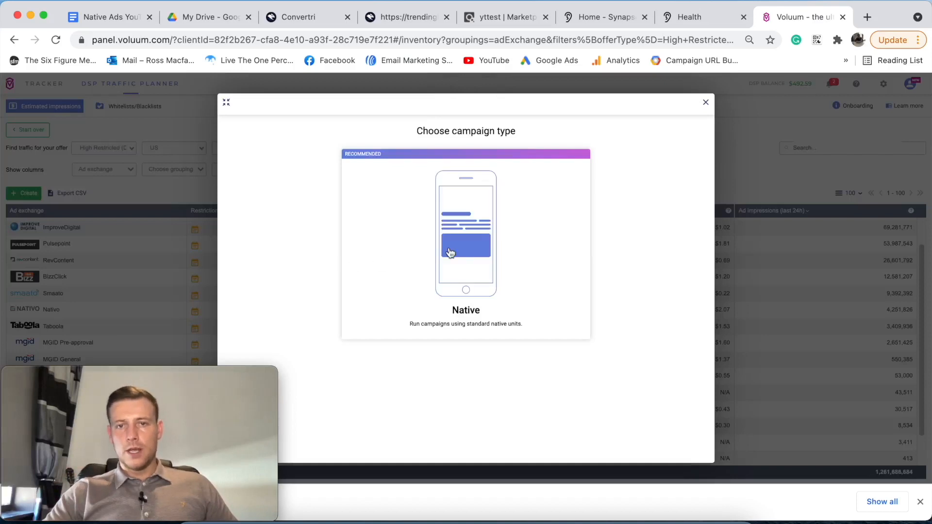
# Choose the Native campaign type and select RevContent as the campaign's ad exchange.
pyautogui.click(464, 252)
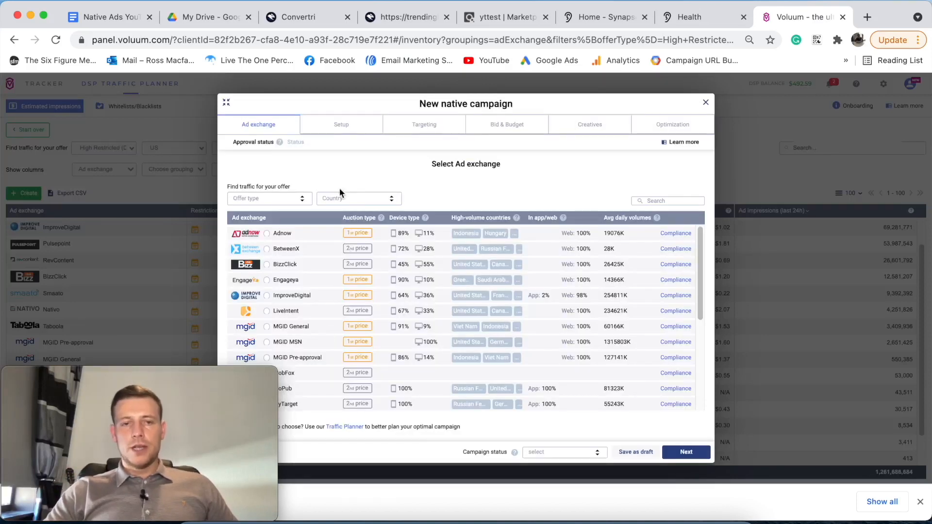
pyautogui.scroll(-5, 322, 325)
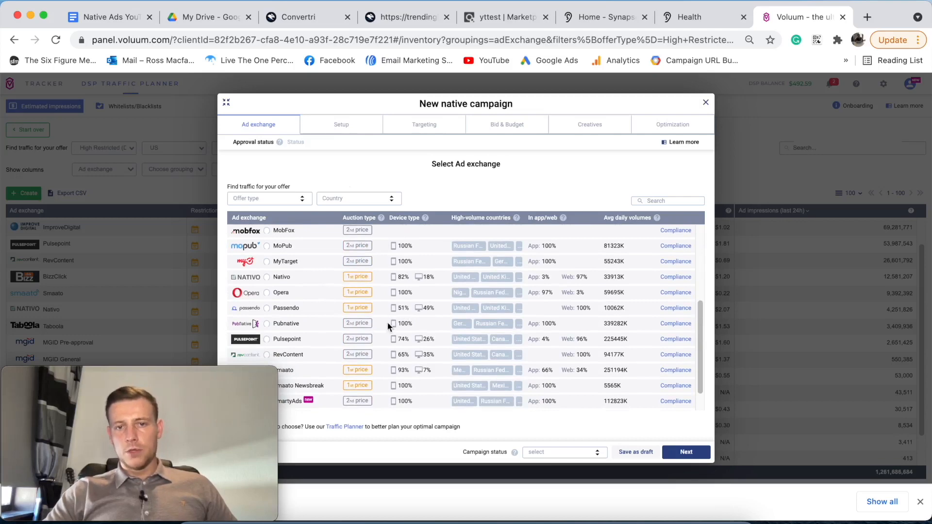
pyautogui.scroll(5, 395, 313)
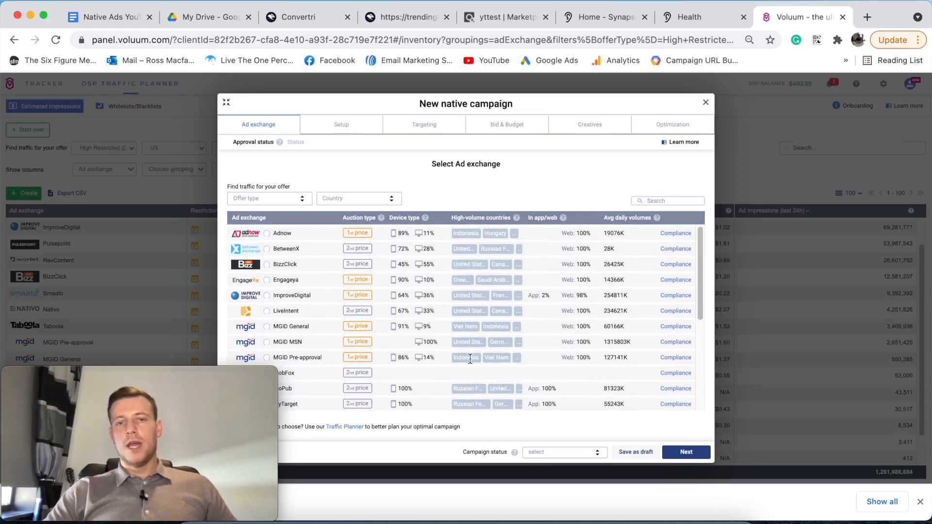
pyautogui.scroll(-3, 471, 301)
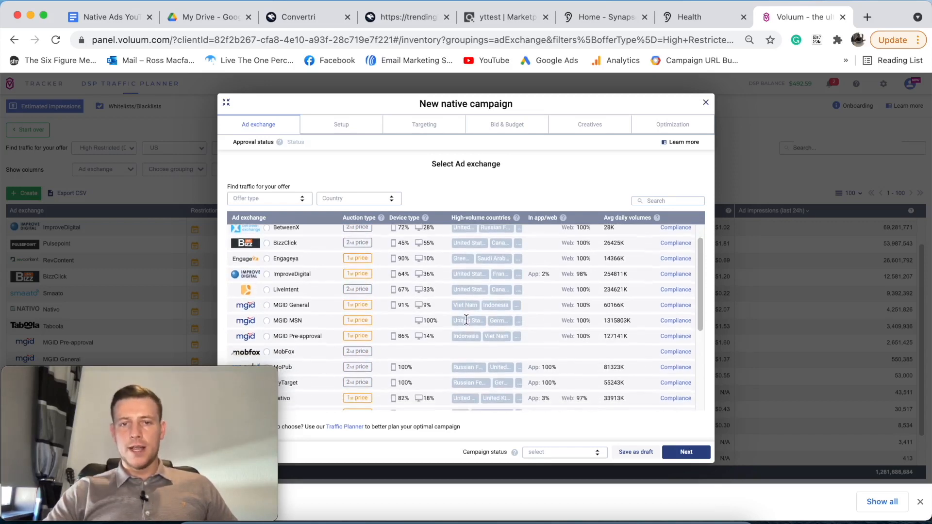
pyautogui.scroll(-3, 465, 319)
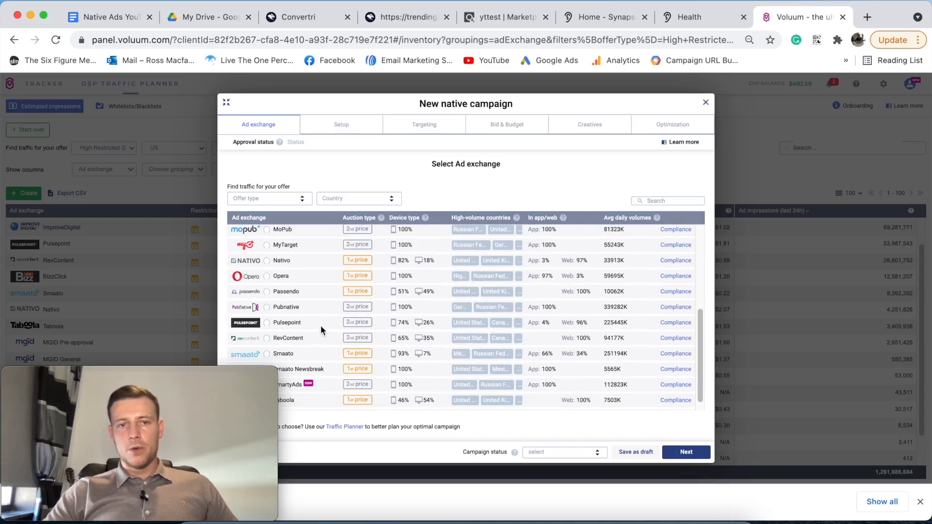
pyautogui.scroll(-1, 325, 283)
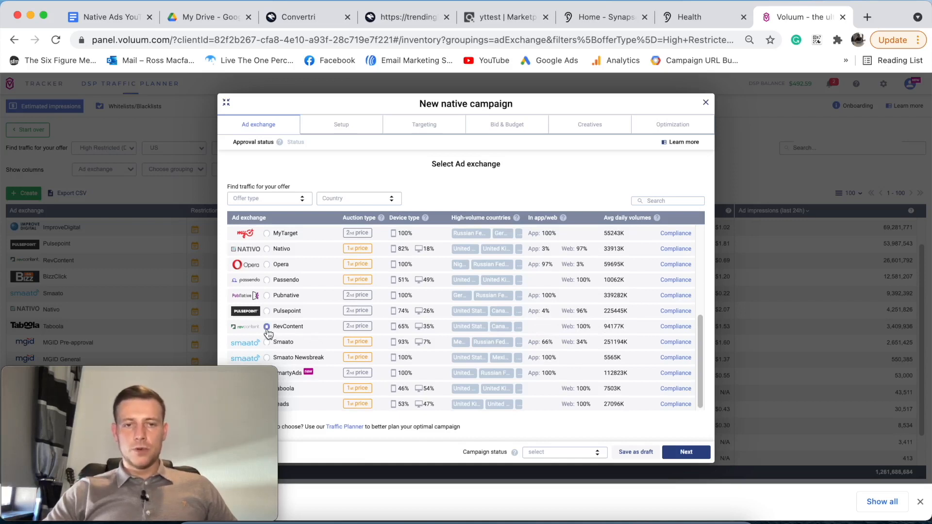
pyautogui.click(685, 452)
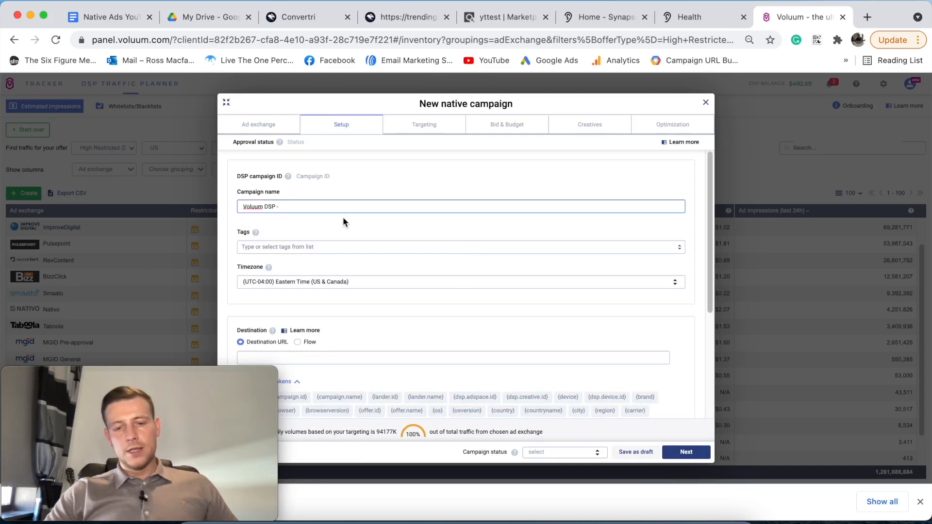
# Name the campaign "Voluum DSP - Youtube Example Campaign".
pyautogui.write('Youtube ')
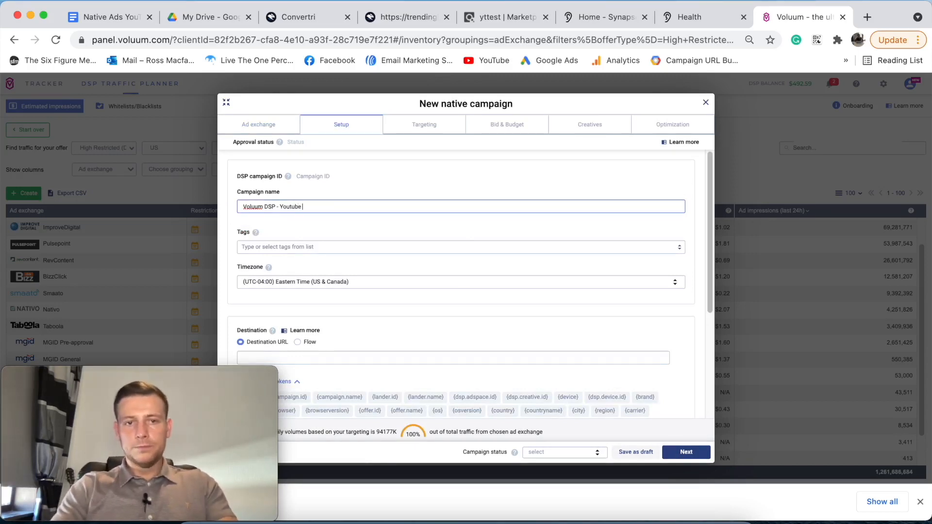
pyautogui.write('Example campaoig')
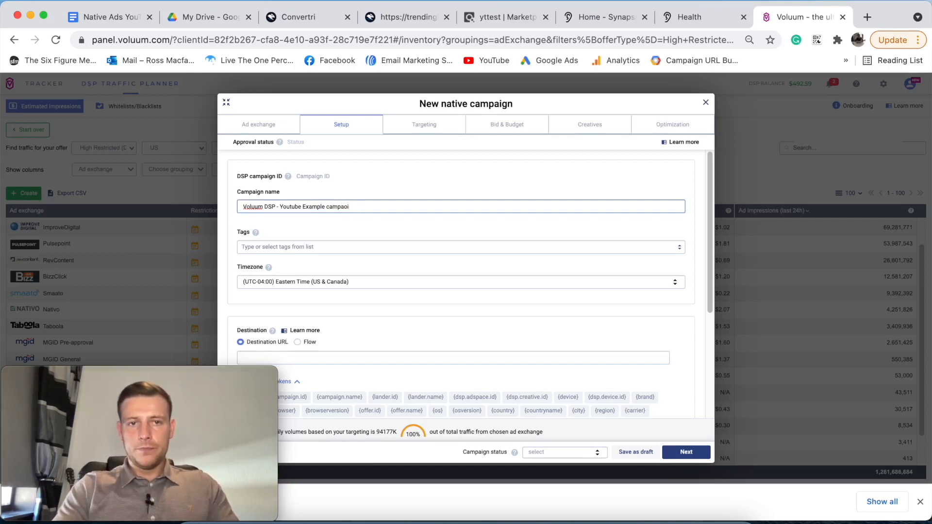
pyautogui.press('BackSpace')
pyautogui.press('BackSpace')
pyautogui.press('BackSpace')
pyautogui.write('Cam')
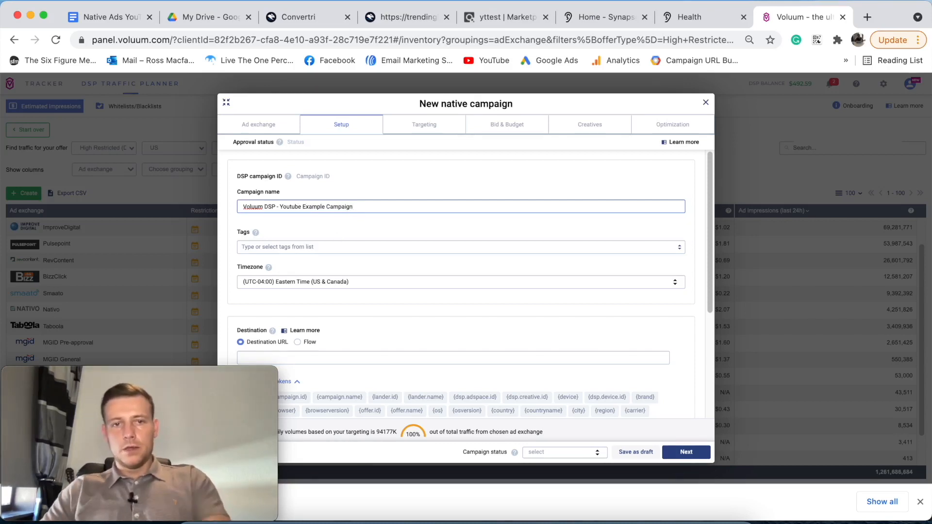
# Set the campaign destination type to Flow, and check the trendinghealthdaily.com/yt-lander-2 landing page.
pyautogui.scroll(-3, 352, 252)
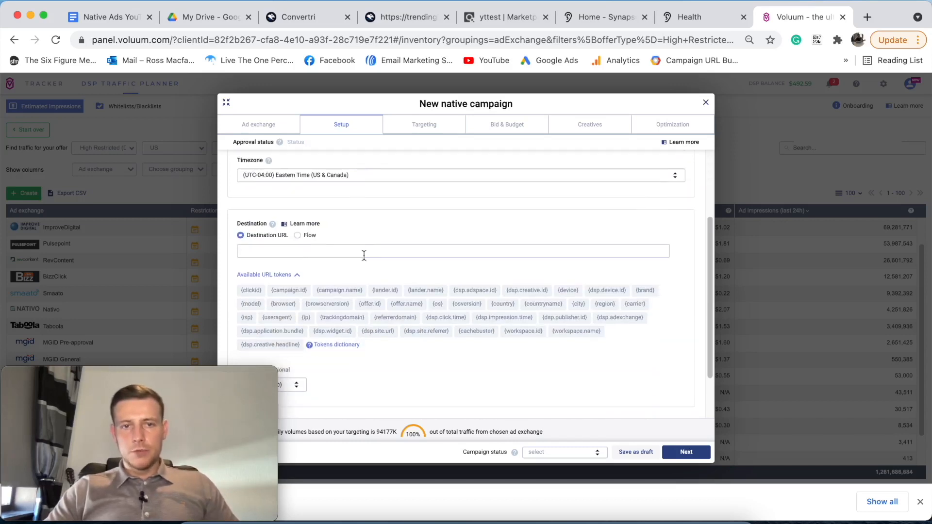
pyautogui.click(298, 236)
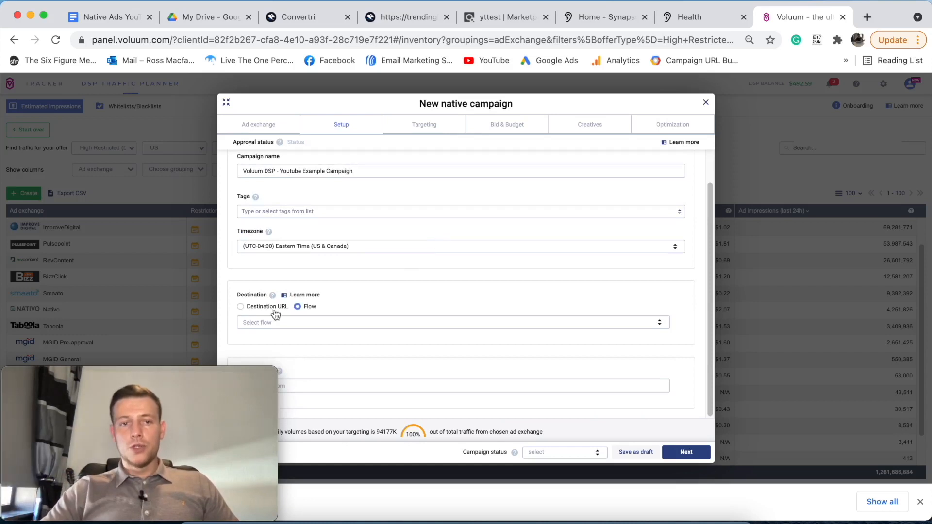
pyautogui.click(241, 306)
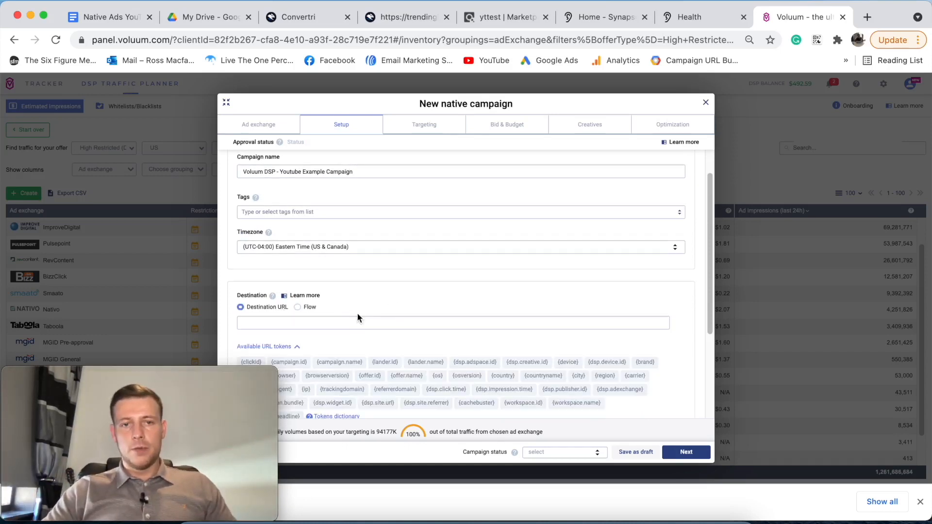
pyautogui.click(309, 308)
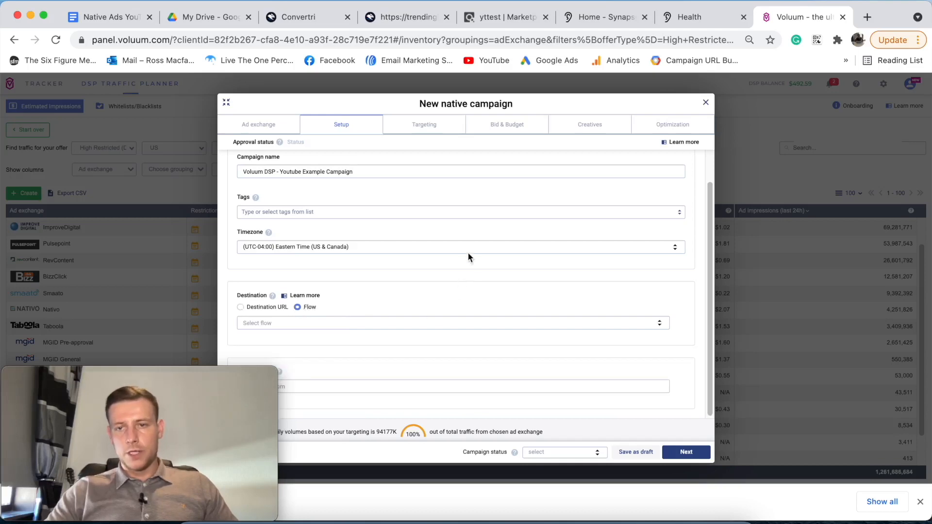
pyautogui.click(399, 17)
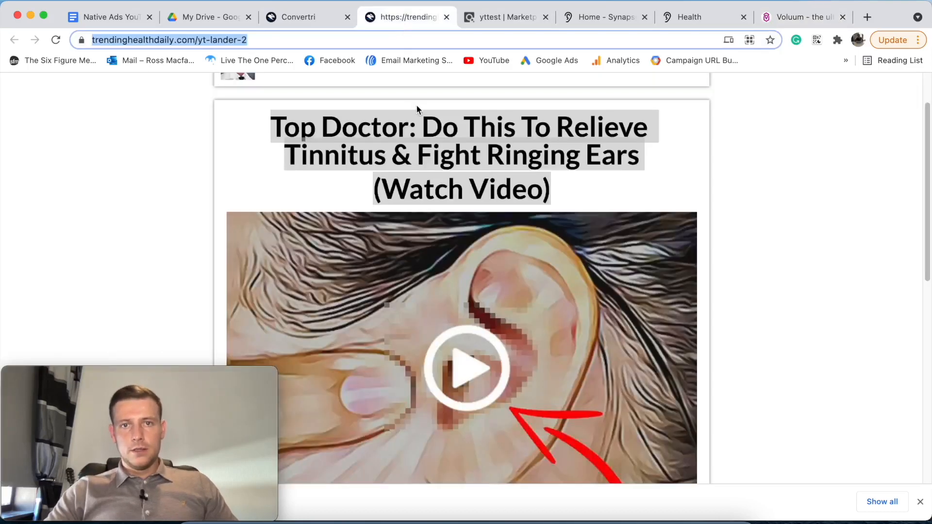
pyautogui.click(806, 18)
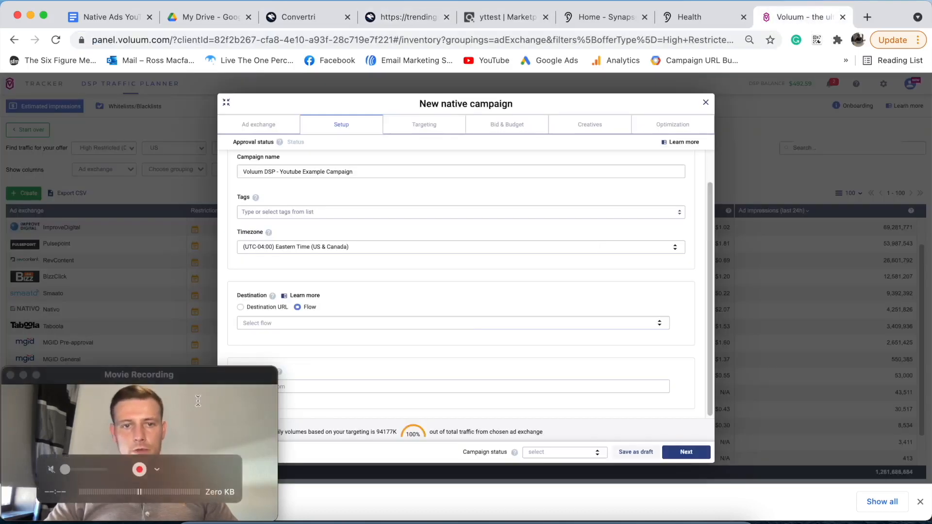
# Find and select "Global - Youtube Example Flow" as the campaign's destination flow.
pyautogui.click(447, 323)
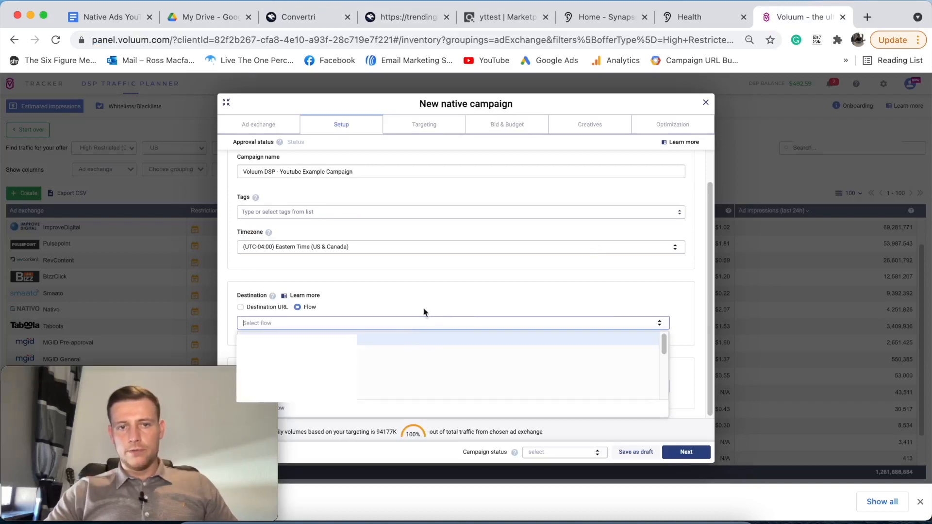
pyautogui.write('yt')
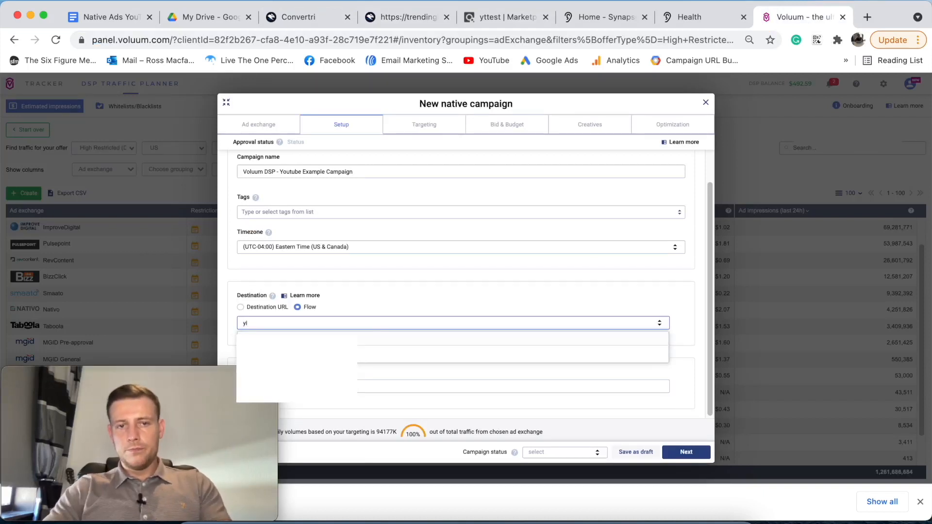
pyautogui.press('BackSpace')
pyautogui.press('BackSpace')
pyautogui.write('yo')
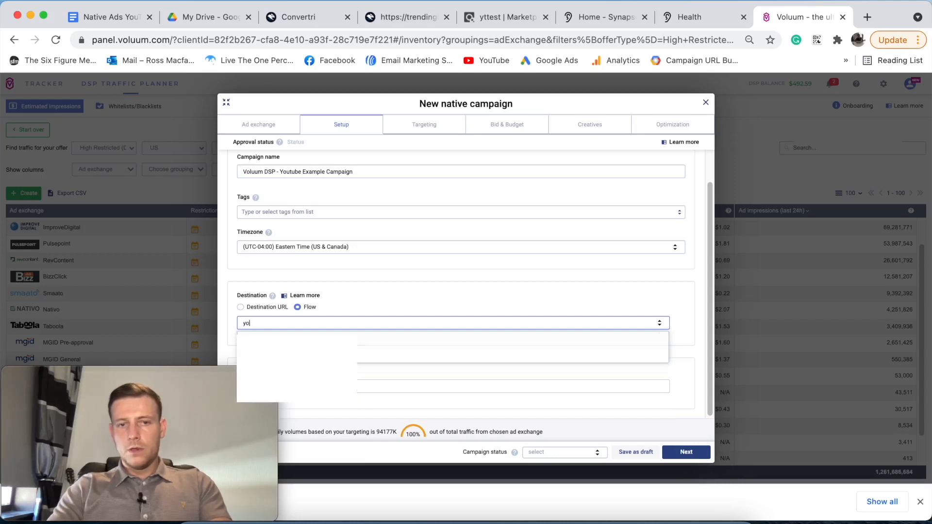
pyautogui.write('u')
pyautogui.click(316, 338)
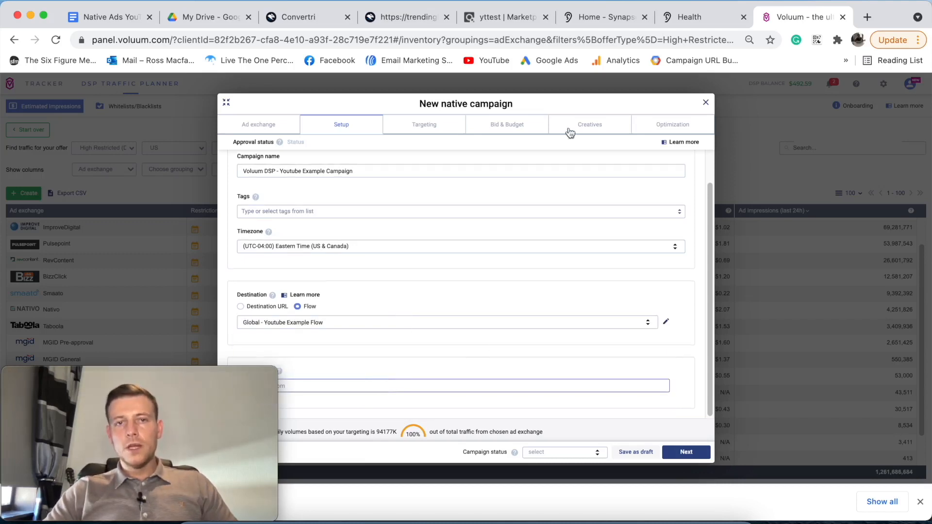
# Minimise the campaign form and copy the domain synapsext.com from the address of the Synapse Xt affiliates page.
pyautogui.click(226, 102)
pyautogui.scroll(-3, 831, 365)
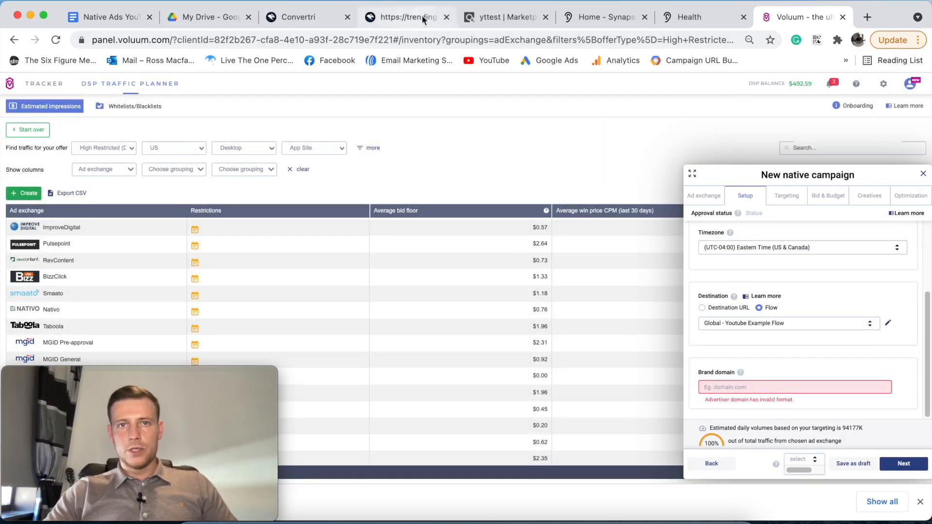
pyautogui.click(604, 19)
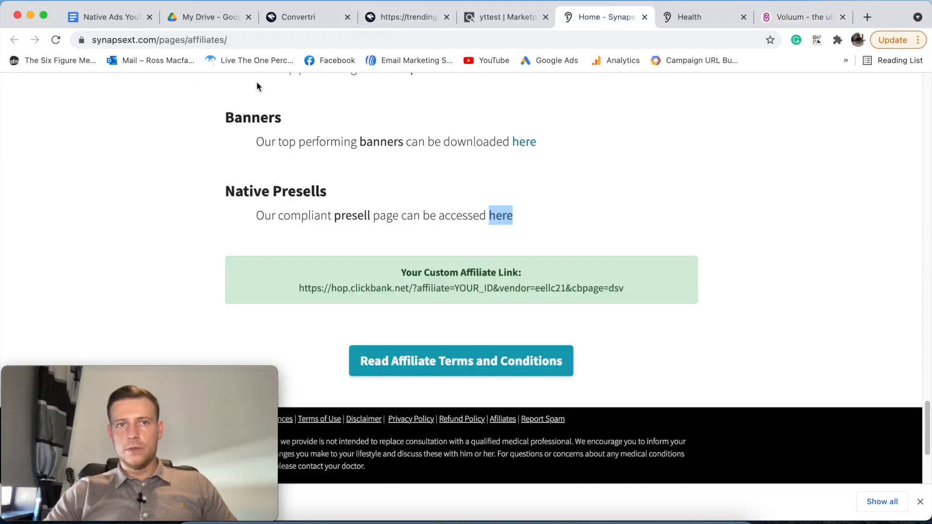
pyautogui.click(140, 42)
pyautogui.click(307, 45)
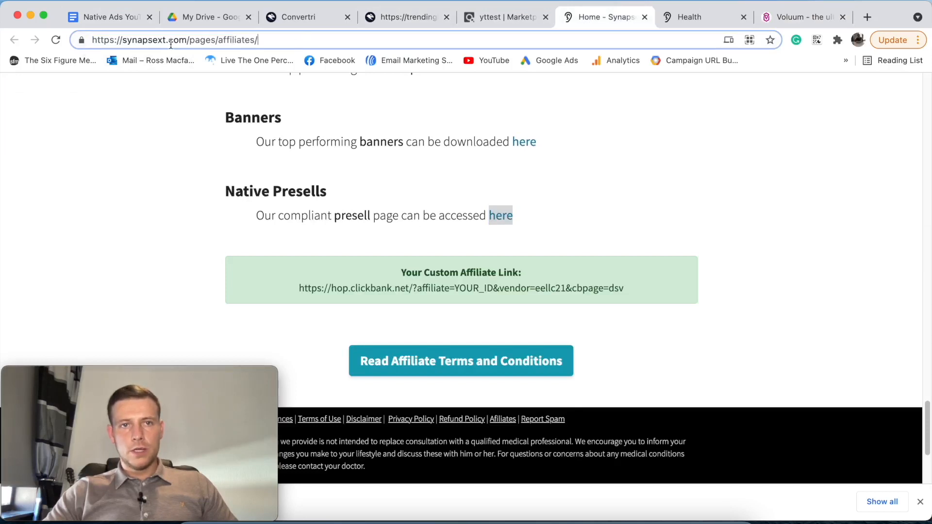
pyautogui.moveTo(187, 40); pyautogui.dragTo(120, 38)
pyautogui.press('super+c')
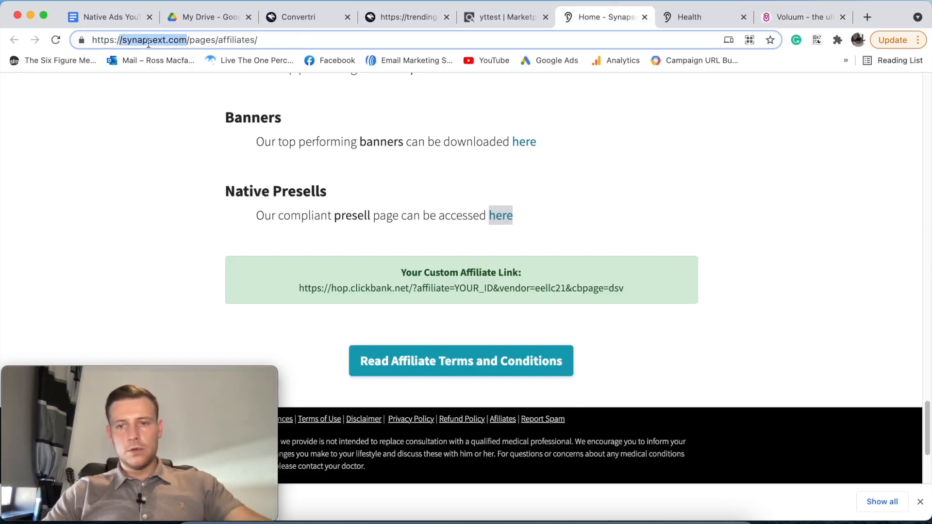
# Enter synapsext.com as the brand domain in the Voluum campaign form and continue to the targeting settings.
pyautogui.click(777, 17)
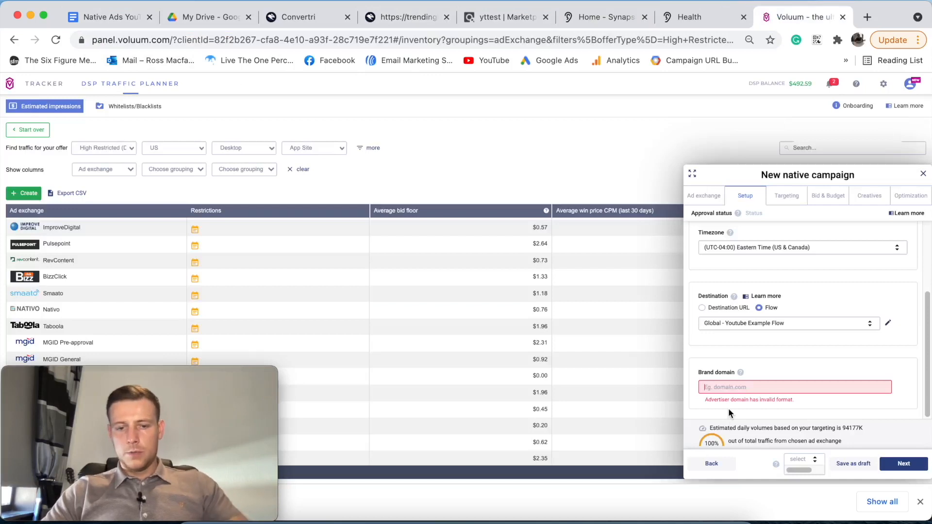
pyautogui.click(706, 387)
pyautogui.press('super+v')
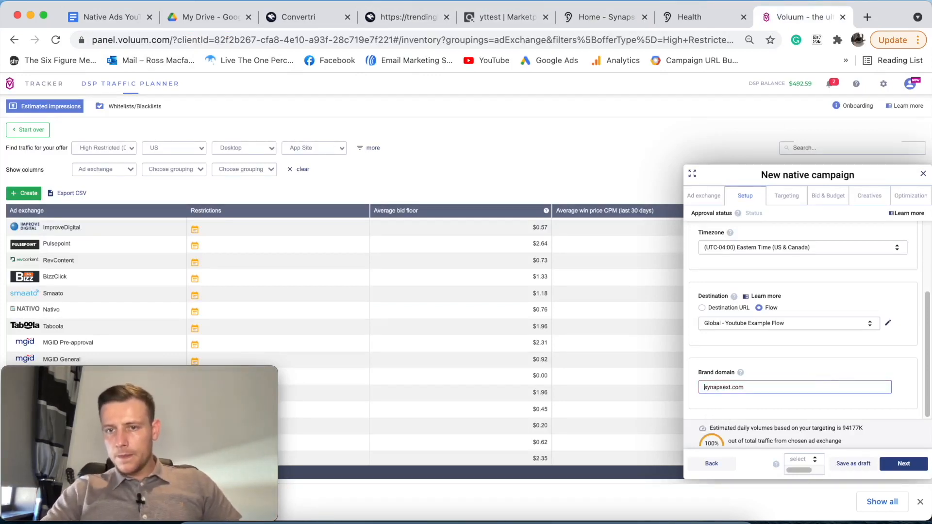
pyautogui.click(692, 173)
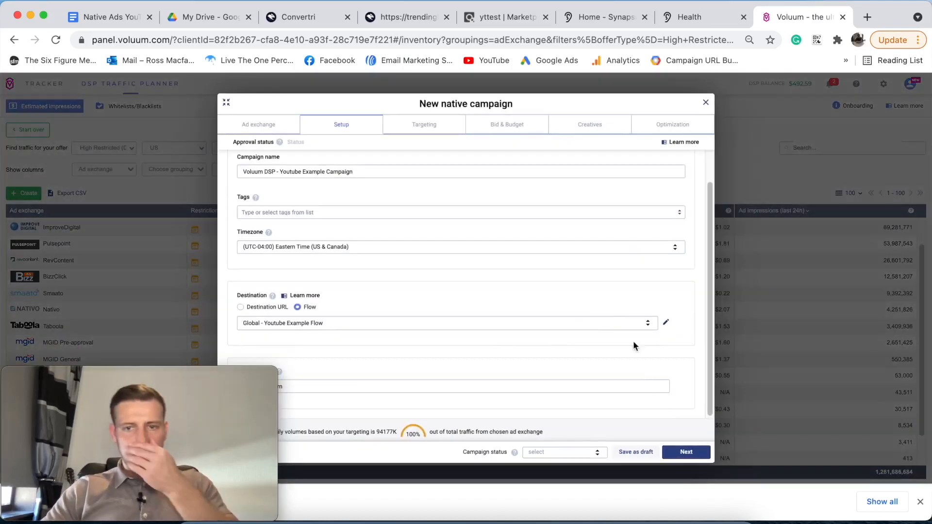
pyautogui.click(686, 452)
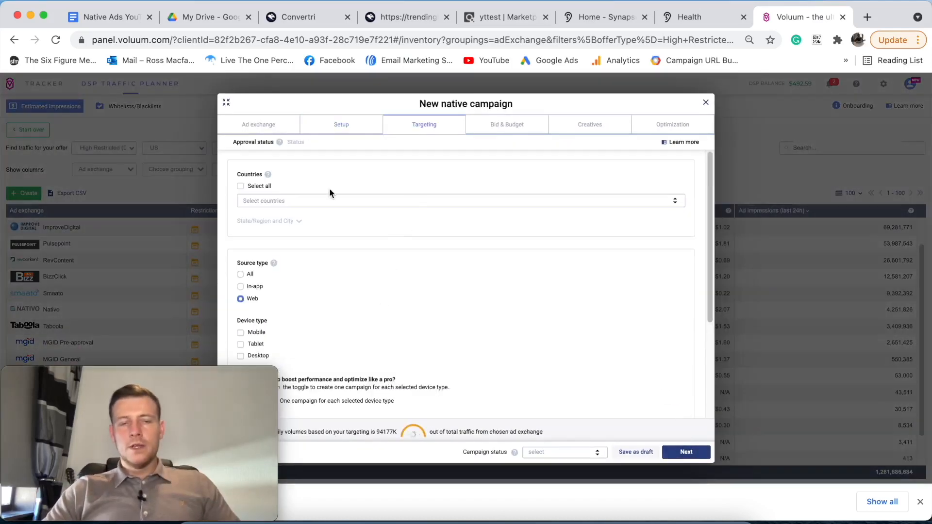
# Target the campaign at the country United States and the Desktop device type.
pyautogui.click(312, 201)
pyautogui.write('united')
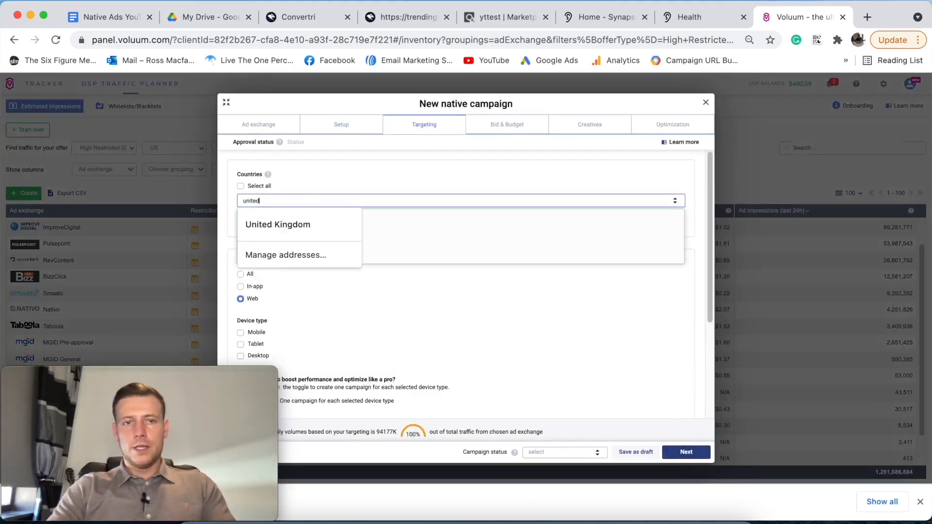
pyautogui.write(' states')
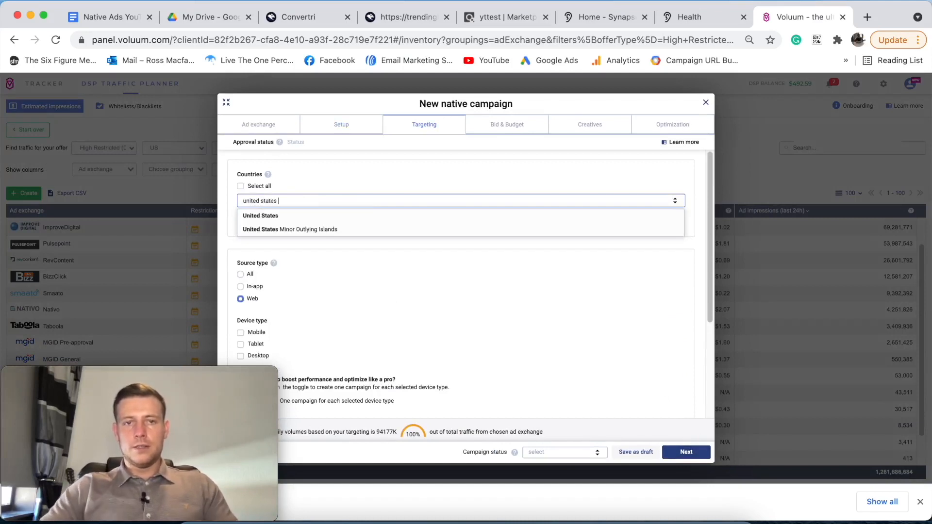
pyautogui.click(348, 216)
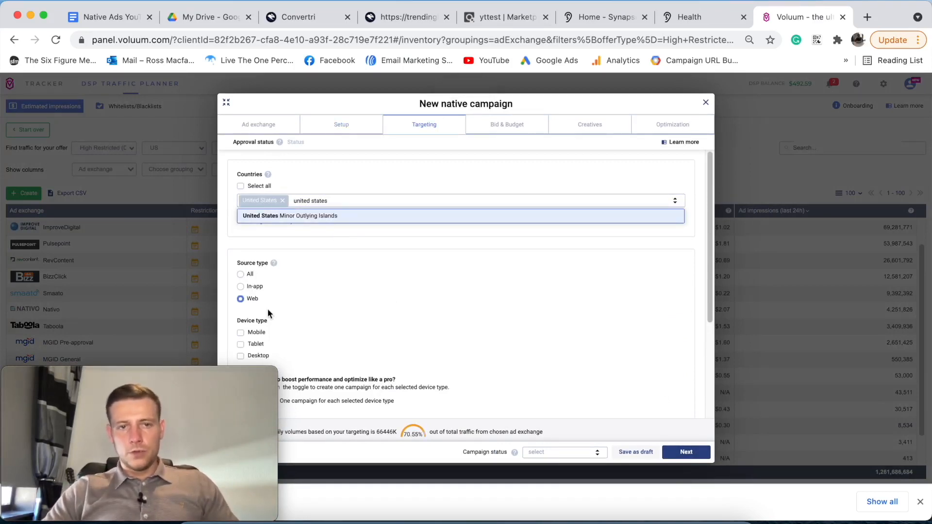
pyautogui.scroll(-2, 266, 312)
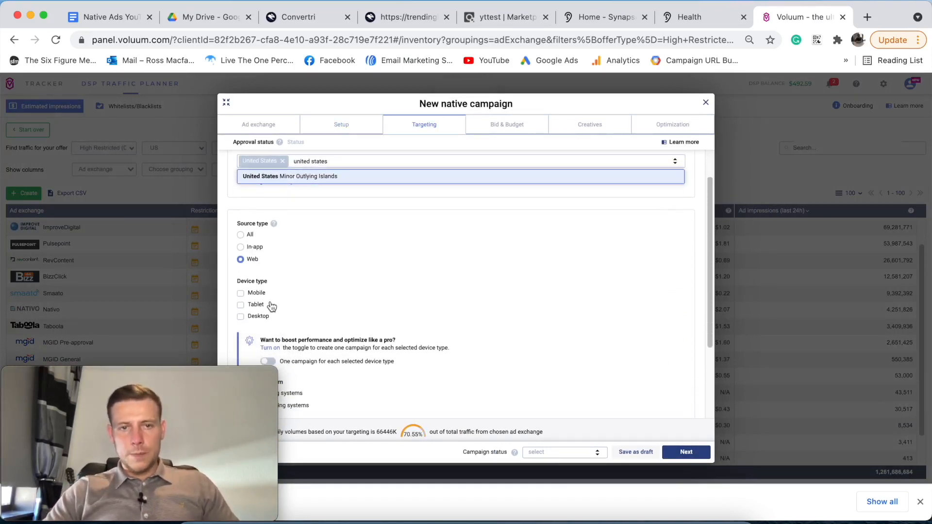
pyautogui.click(241, 311)
pyautogui.scroll(-4, 350, 291)
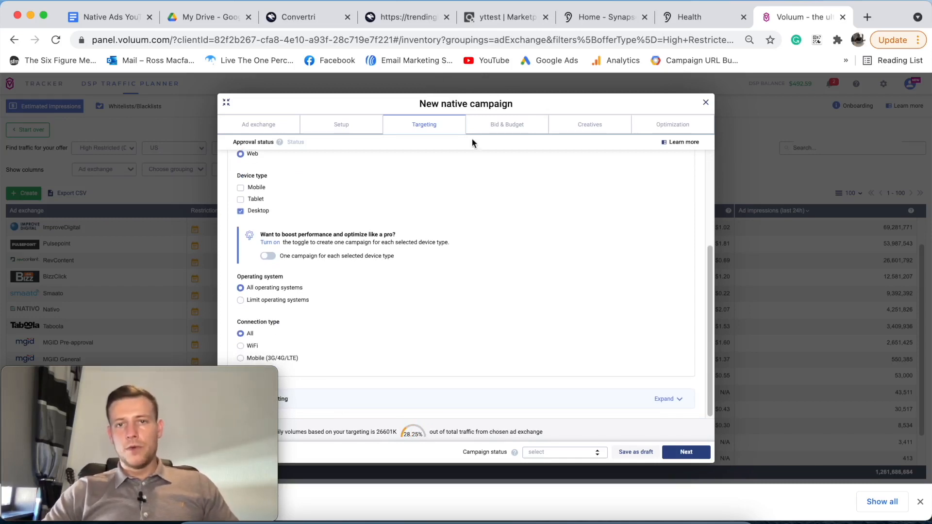
# Open the campaign's bid and budget settings and set the max CPM bid to 0.44.
pyautogui.click(502, 125)
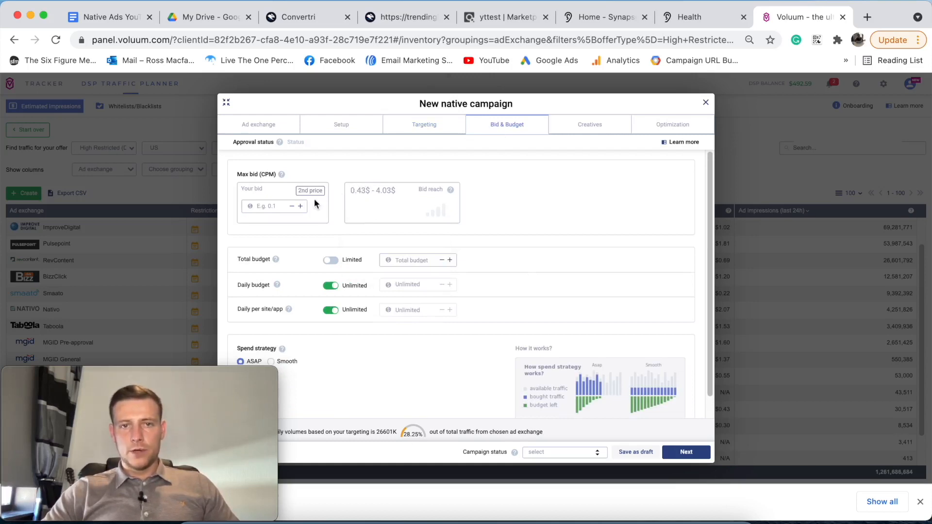
pyautogui.click(281, 207)
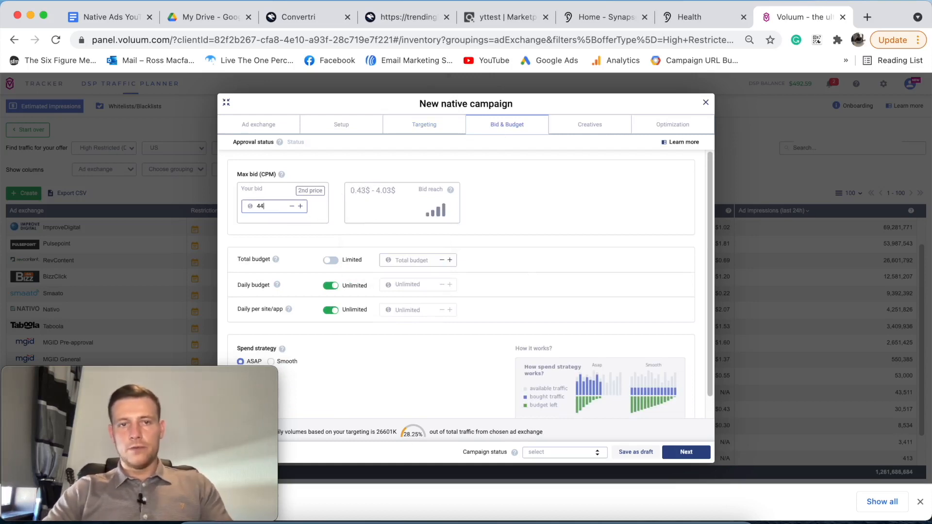
pyautogui.write('0.44')
pyautogui.click(511, 205)
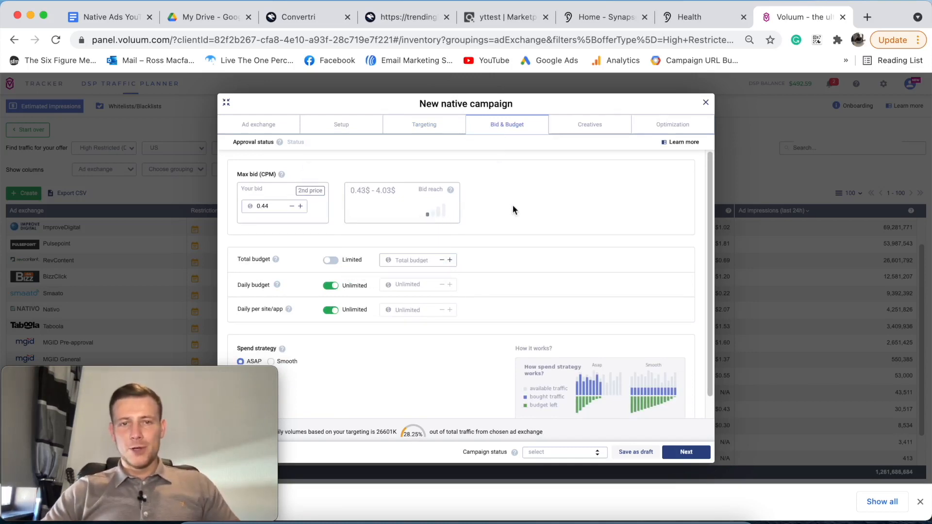
# Make the total budget unlimited and set the daily budget to 250.
pyautogui.scroll(-1, 552, 194)
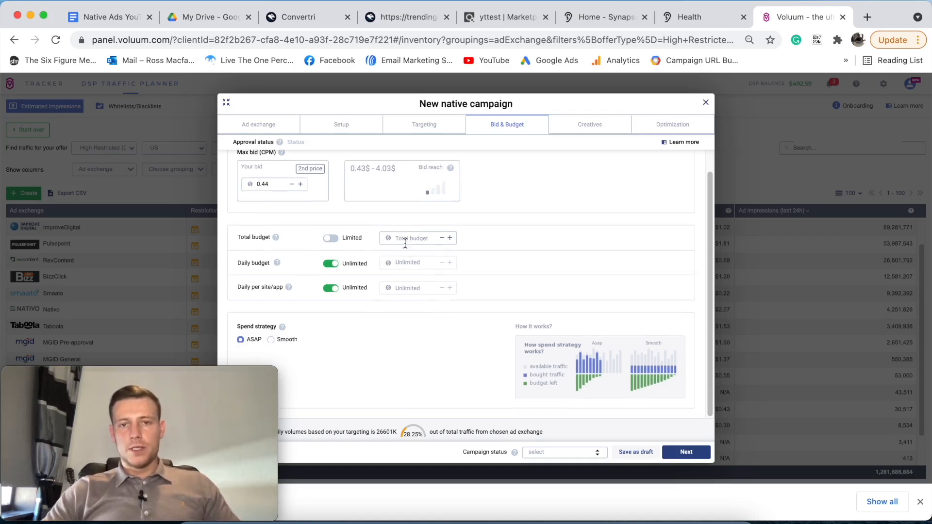
pyautogui.click(326, 240)
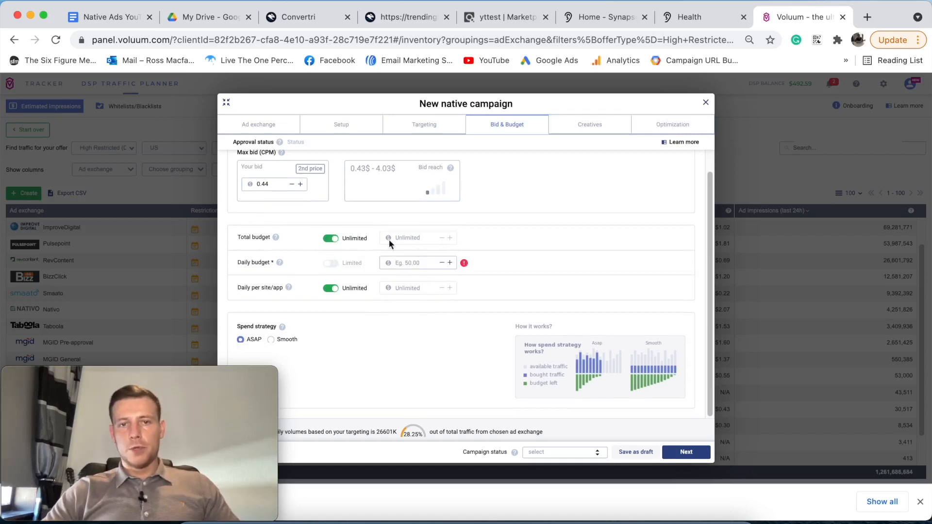
pyautogui.click(415, 265)
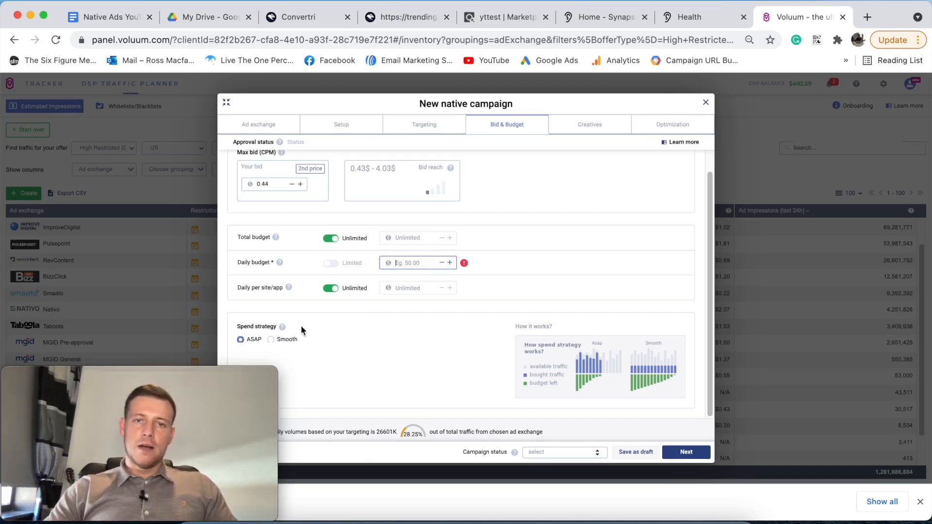
pyautogui.write('250')
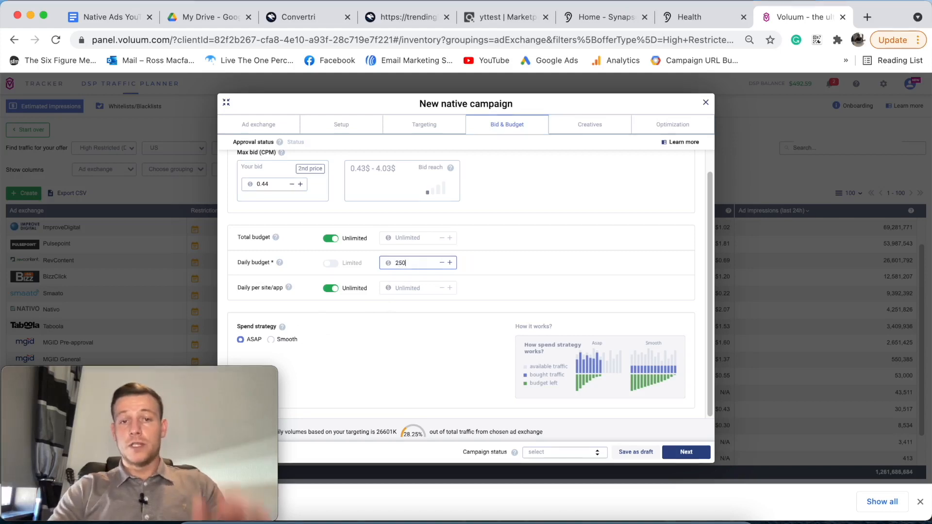
# Choose the Smooth spend strategy and set the daily budget to 100.
pyautogui.click(278, 342)
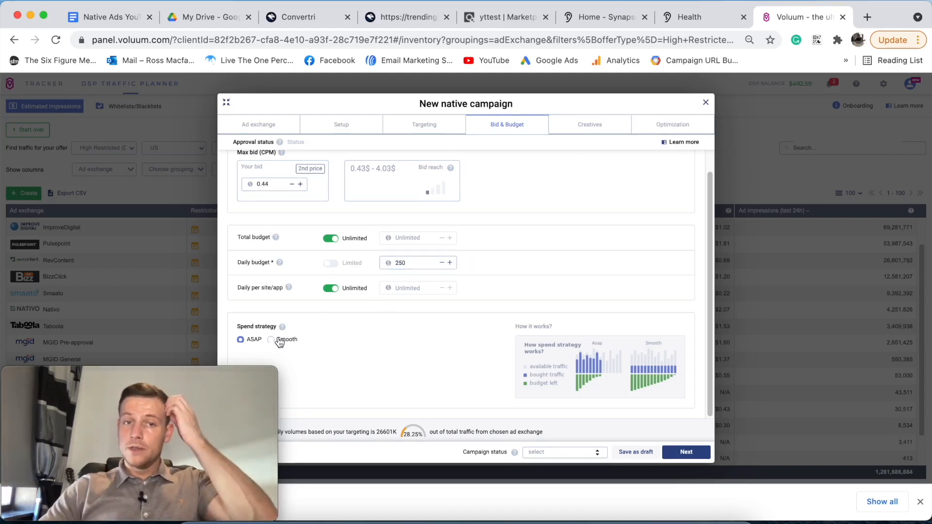
pyautogui.doubleClick(409, 265)
pyautogui.write('100')
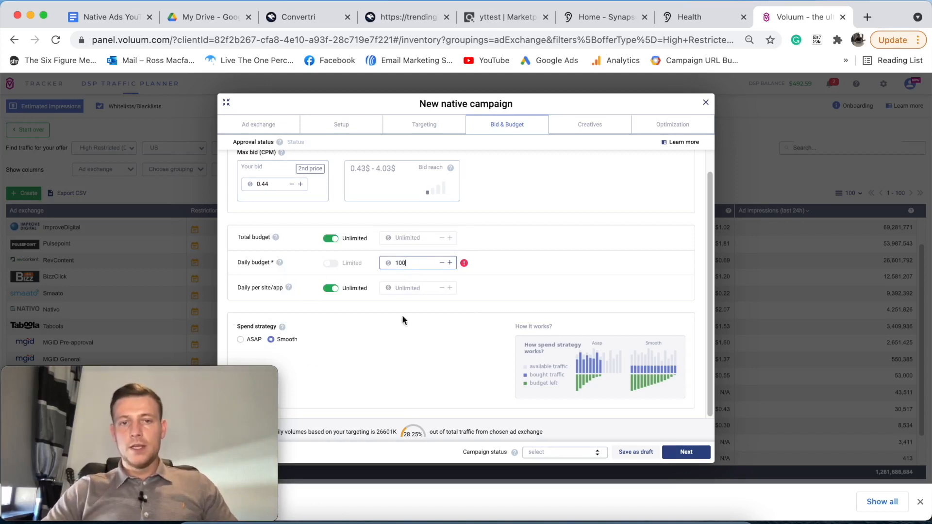
pyautogui.moveTo(465, 265)
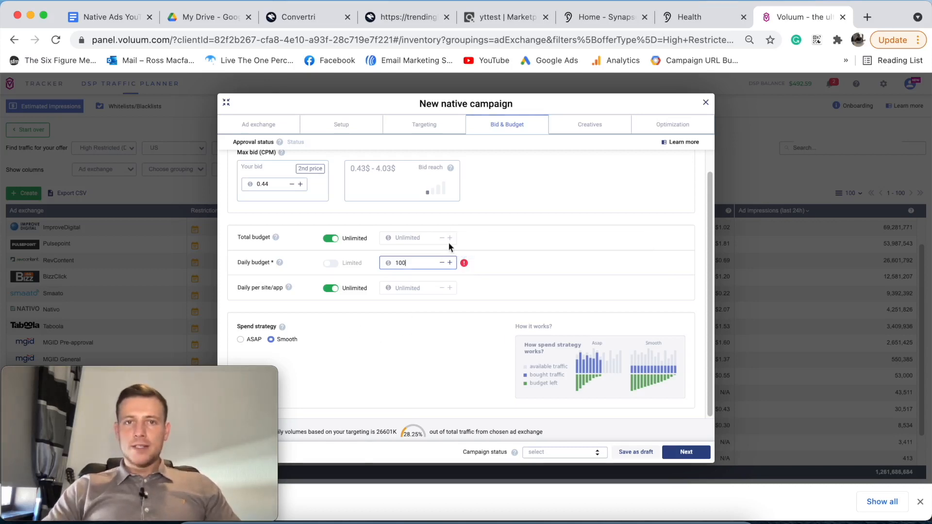
pyautogui.click(417, 256)
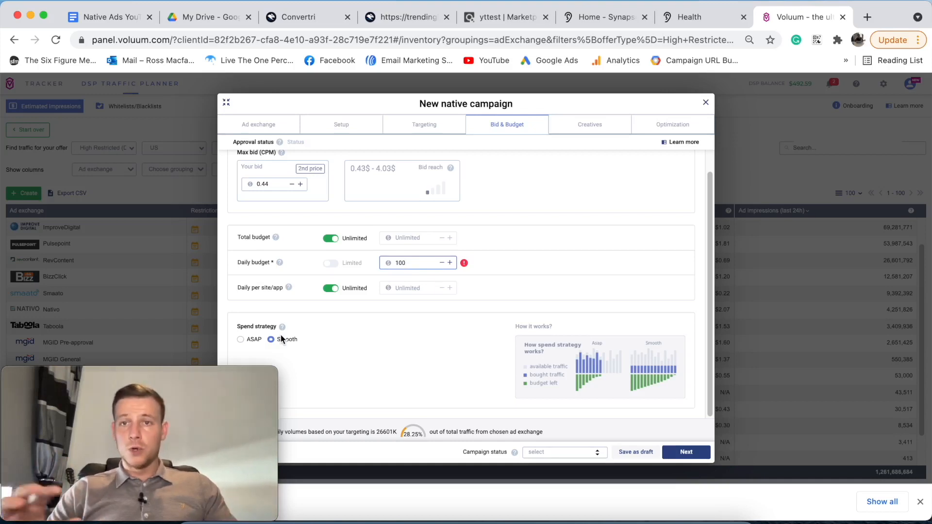
# Expand the advanced targeting settings, try the Whitelist option and set the white/black lists back to None.
pyautogui.click(432, 125)
pyautogui.scroll(-5, 516, 256)
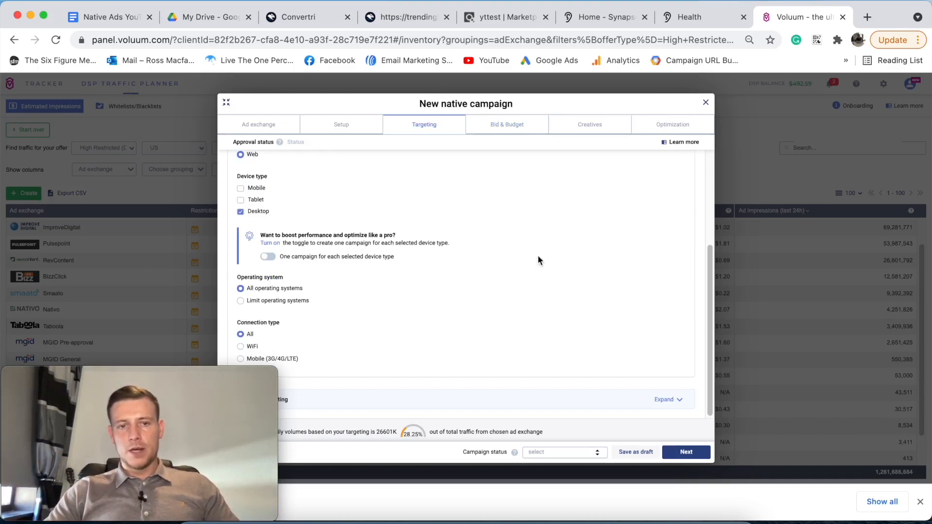
pyautogui.click(664, 399)
pyautogui.scroll(-3, 626, 325)
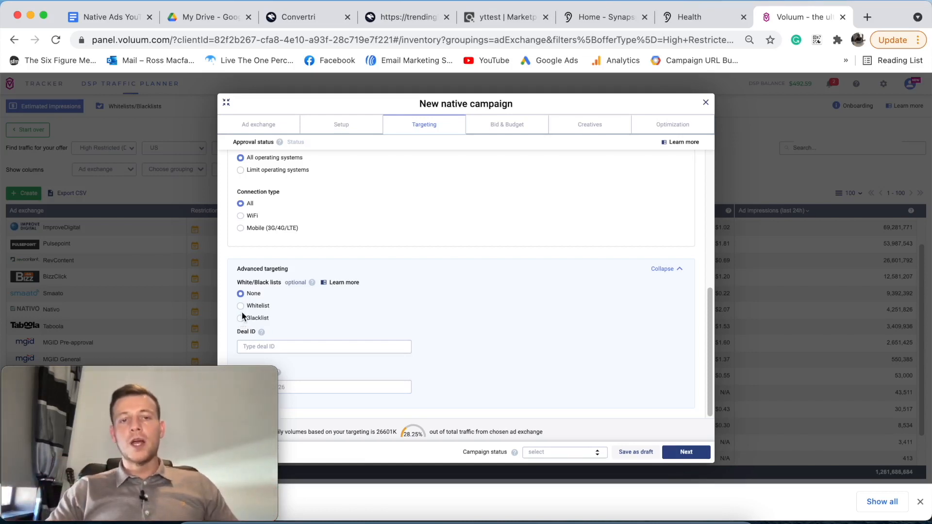
pyautogui.click(240, 306)
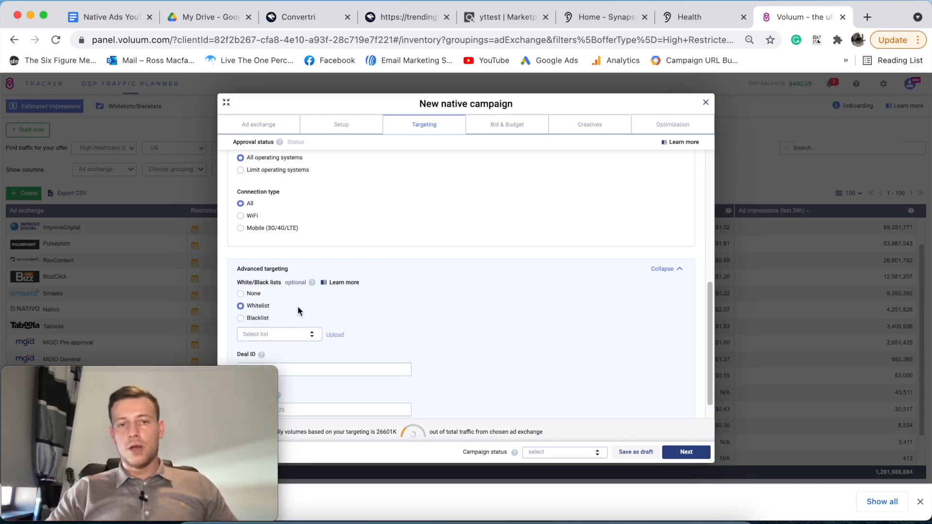
pyautogui.click(240, 294)
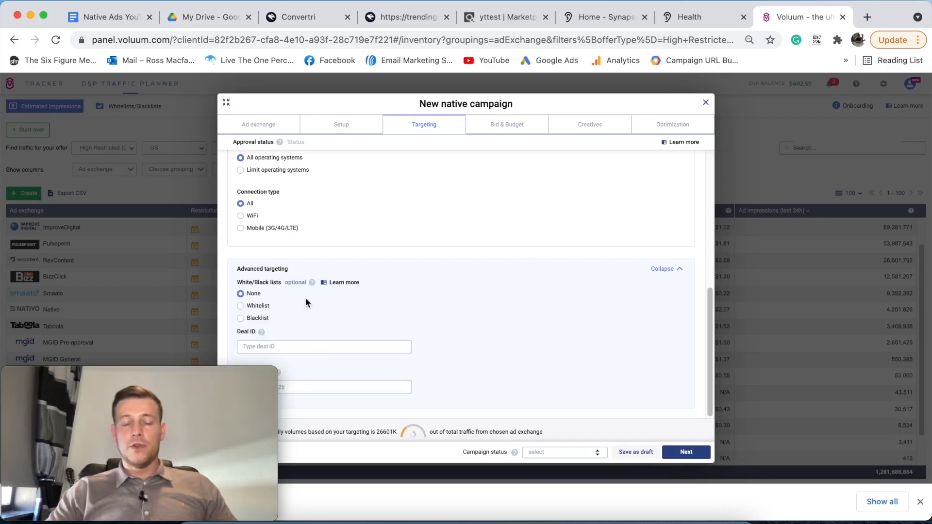
# Return to the bid and budget settings, set the spend strategy to ASAP and continue to the creatives.
pyautogui.click(505, 124)
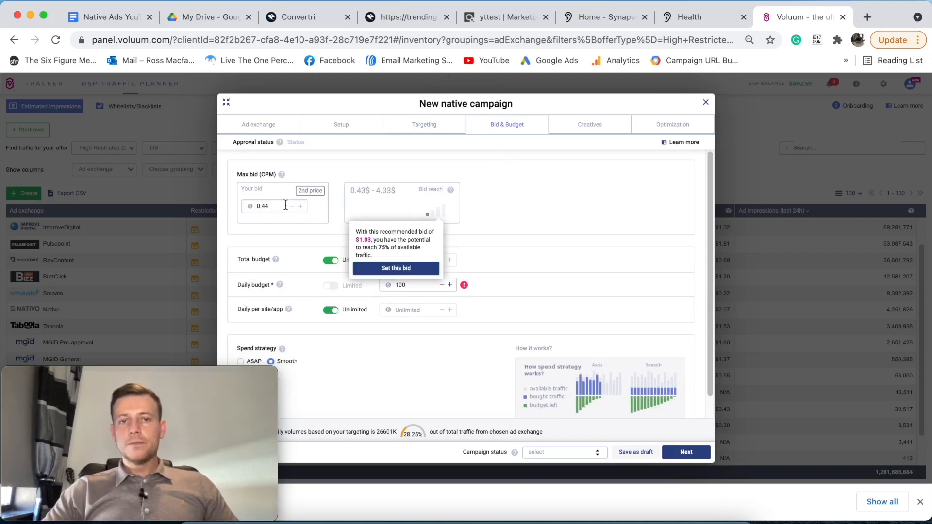
pyautogui.scroll(-1, 281, 209)
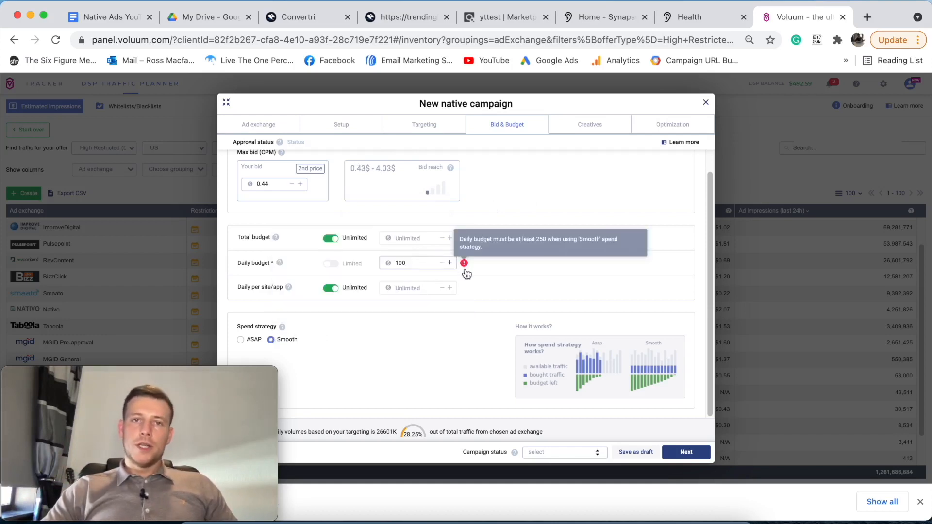
pyautogui.click(244, 340)
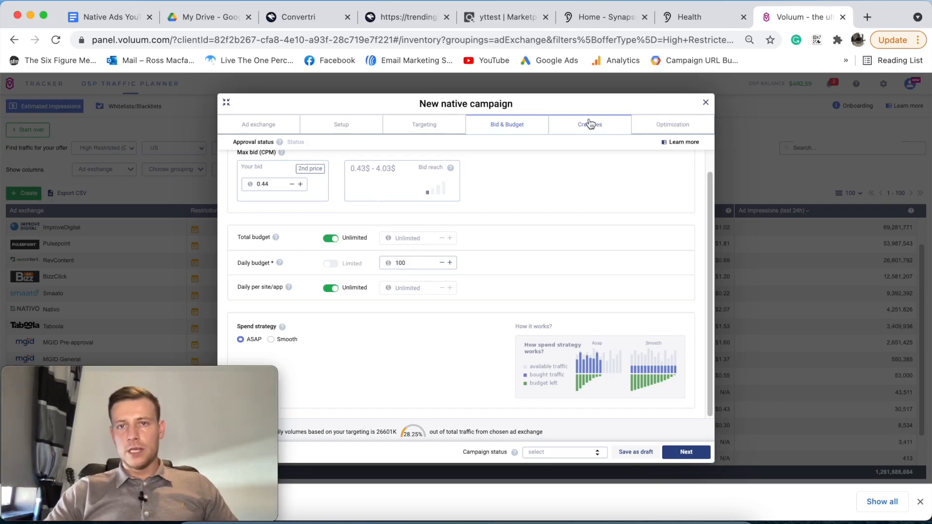
pyautogui.click(686, 452)
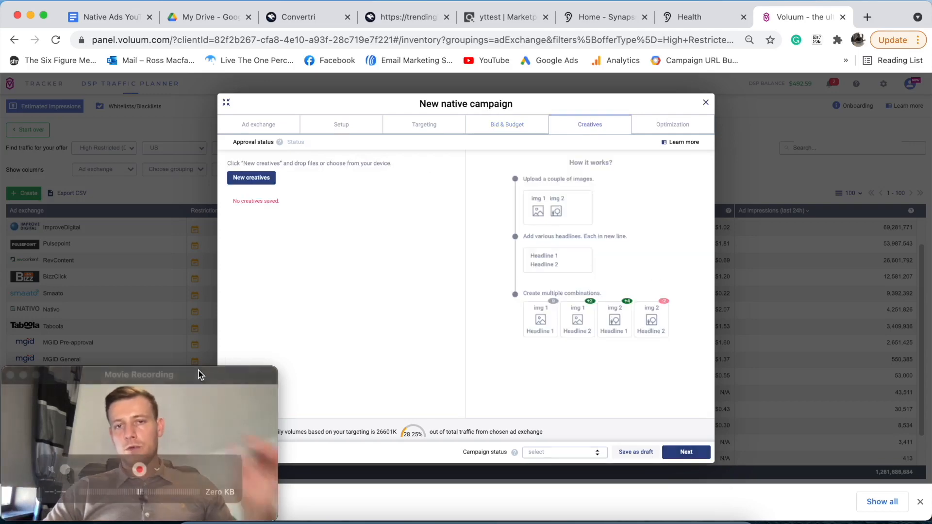
# Start a new creative, upload "Image 1 .jpeg" from Downloads as its main image and save the crop.
pyautogui.click(263, 181)
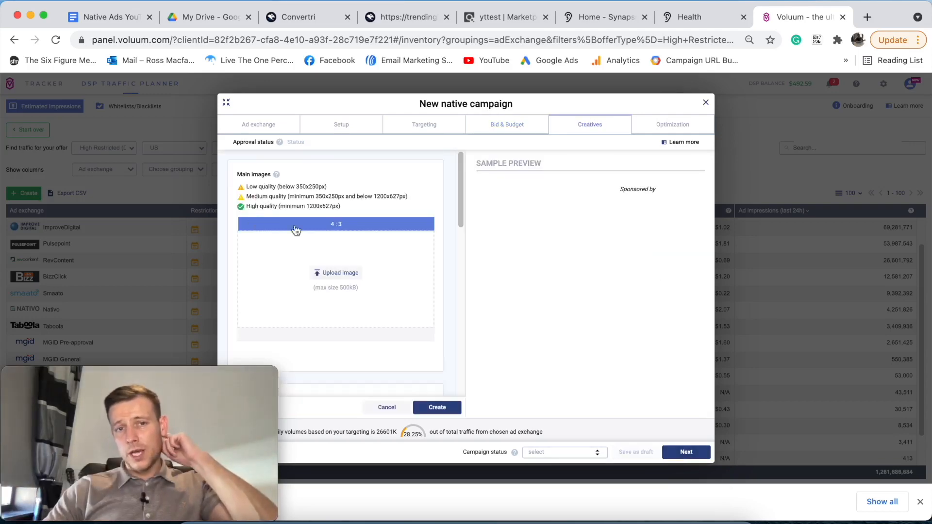
pyautogui.click(343, 275)
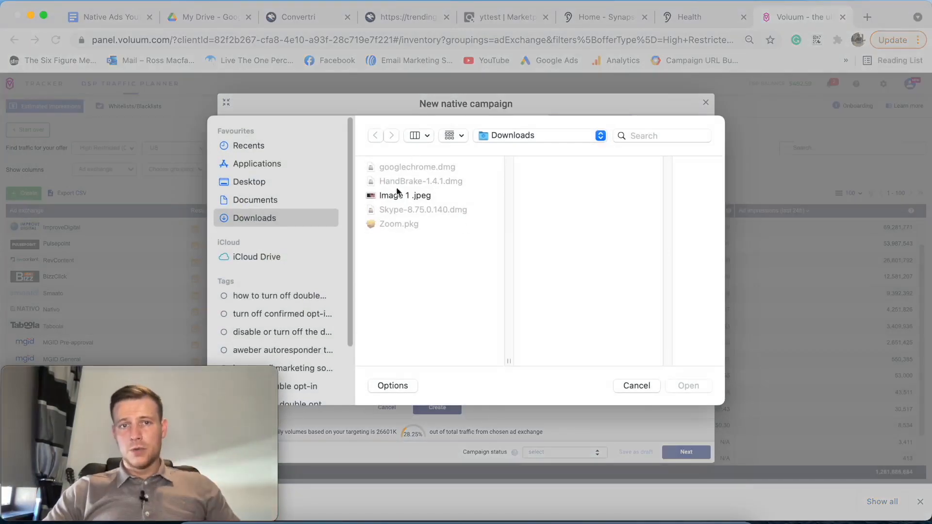
pyautogui.click(401, 197)
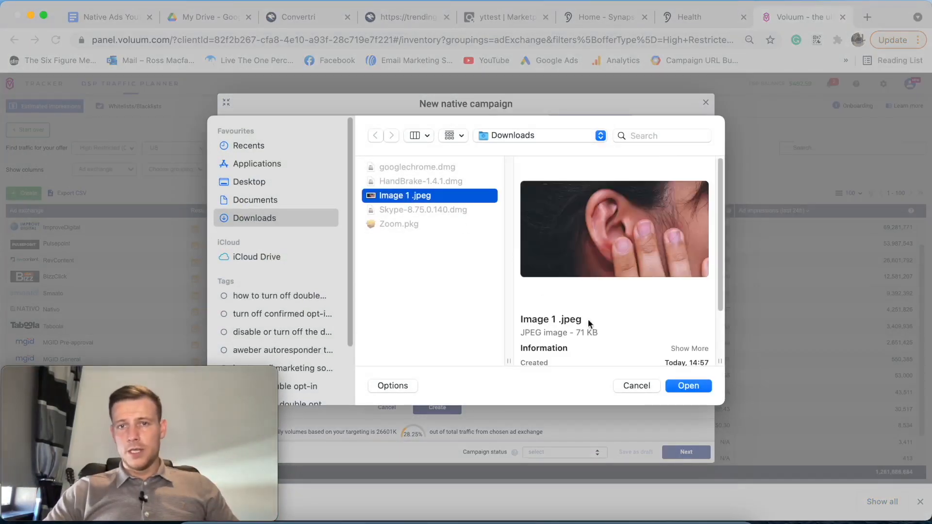
pyautogui.click(688, 386)
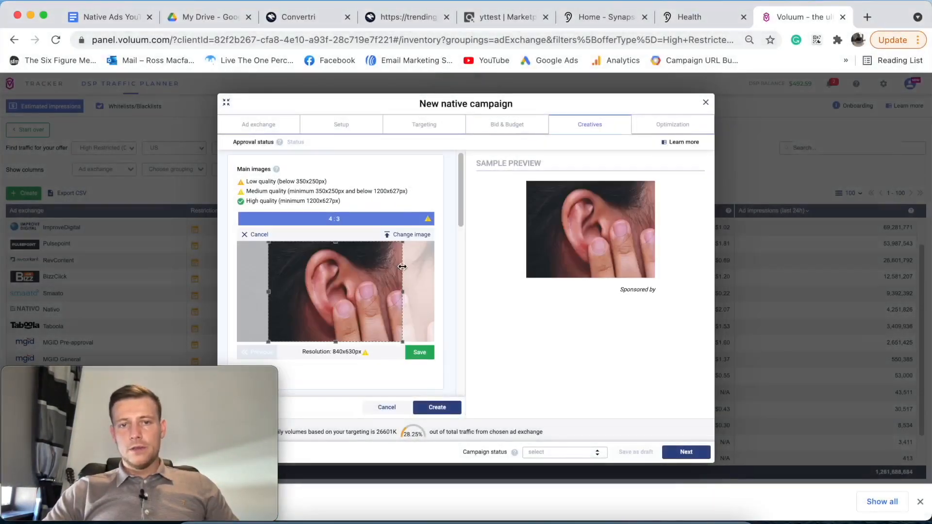
pyautogui.click(419, 352)
# Copy the headline "Top Doctor: Do This To Relieve Tinnitus & Fight Ringing Ears (Watch Video)" from the trendinghealthdaily.com/yt-lander-2 page.
pyautogui.scroll(-3, 423, 275)
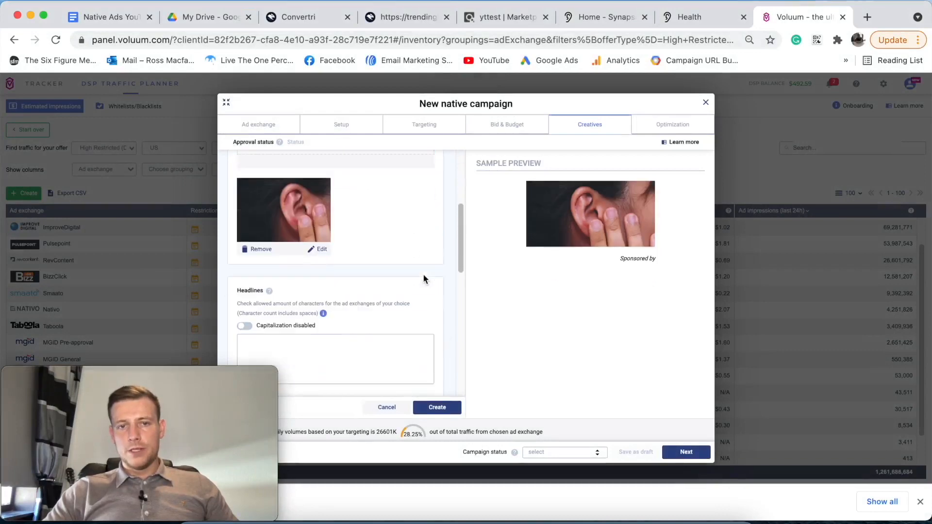
pyautogui.scroll(-2, 424, 275)
pyautogui.scroll(-3, 302, 287)
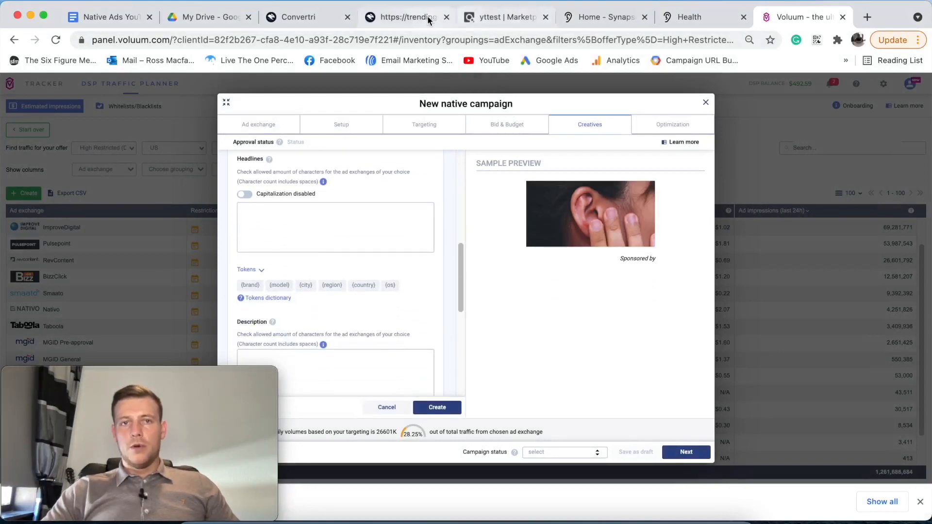
pyautogui.click(401, 18)
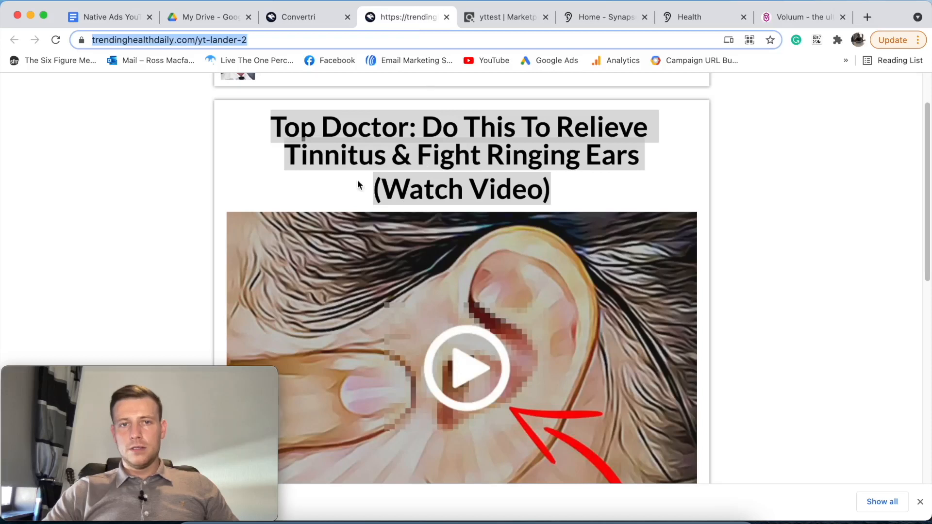
pyautogui.moveTo(285, 127); pyautogui.dragTo(555, 185)
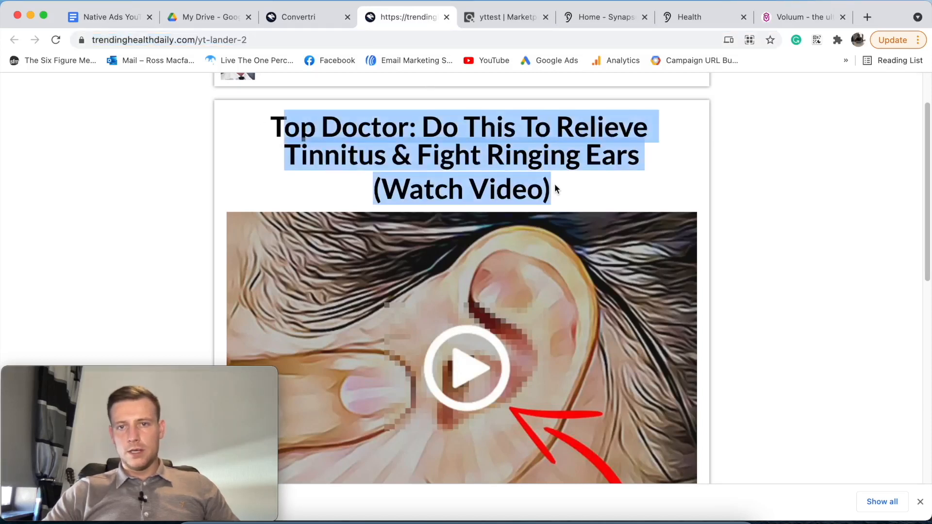
pyautogui.moveTo(271, 127); pyautogui.dragTo(573, 185)
pyautogui.press('super+c')
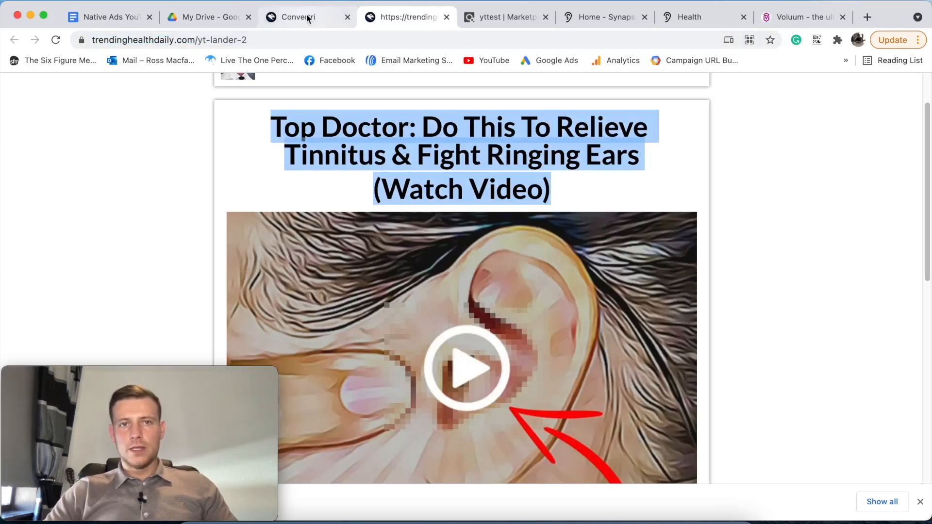
# Paste the copied headline into the creative's Headlines field in Voluum and enable capitalization.
pyautogui.click(806, 16)
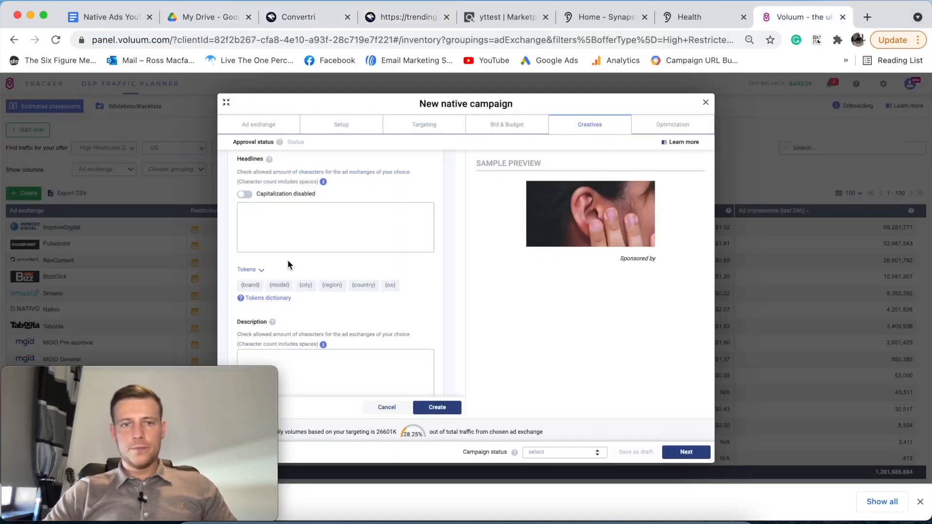
pyautogui.click(257, 210)
pyautogui.press('super+v')
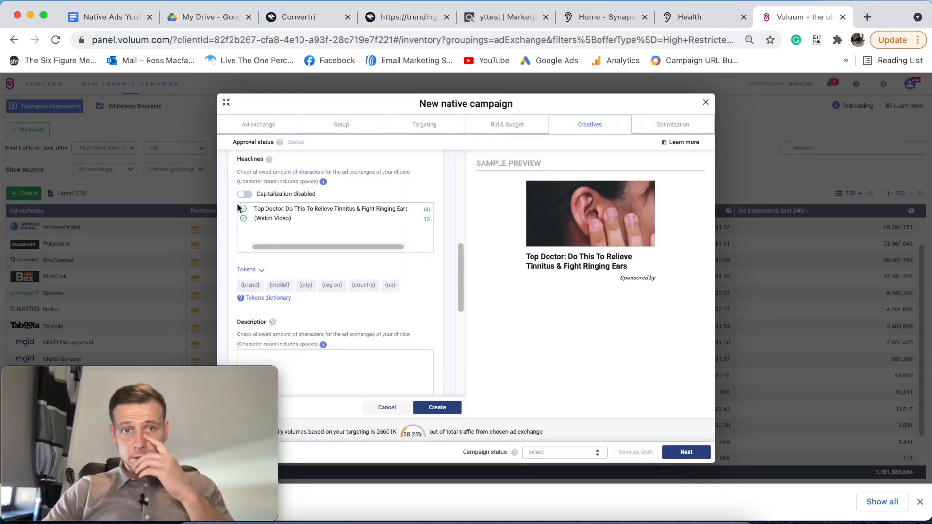
pyautogui.click(245, 195)
# Replace the separate second headline line with "(Watch Video)" at the end of the first headline, making one single line.
pyautogui.moveTo(299, 227); pyautogui.dragTo(246, 219)
pyautogui.press('BackSpace')
pyautogui.write('(W')
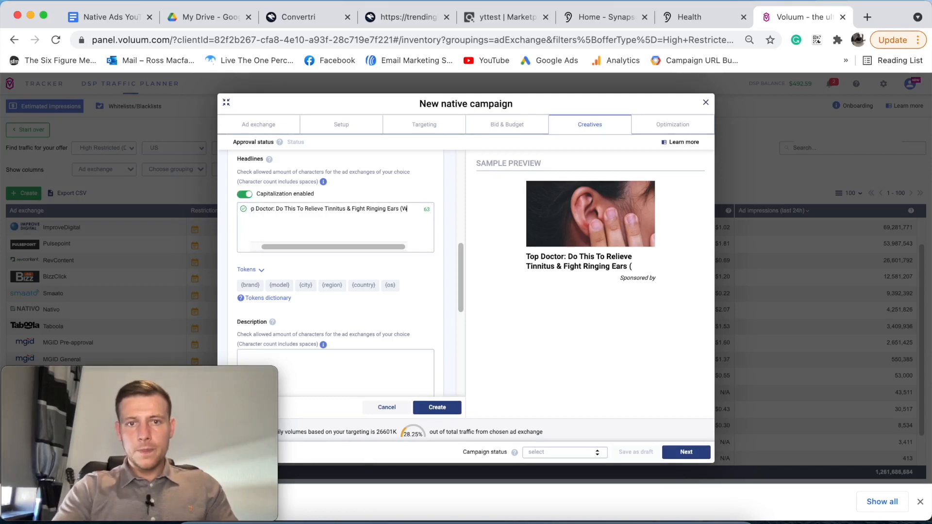
pyautogui.write('atch Vi')
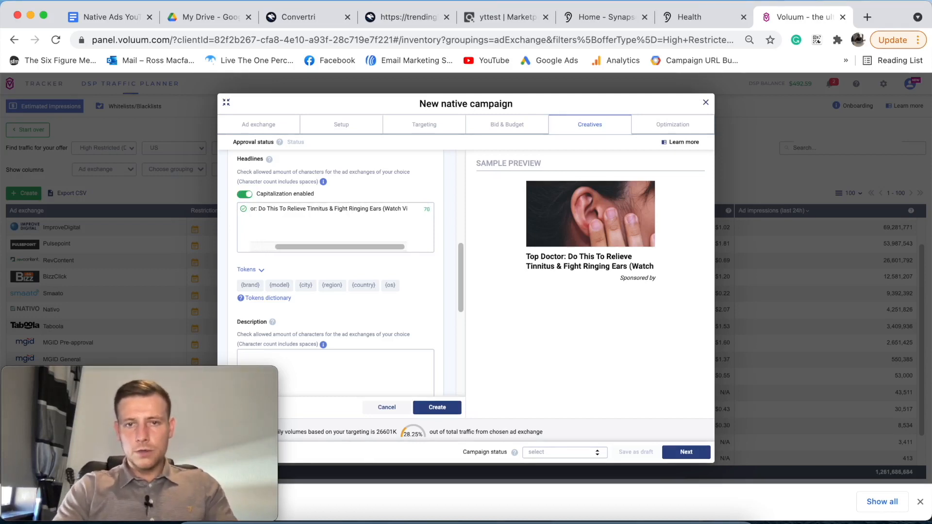
pyautogui.write('deo)')
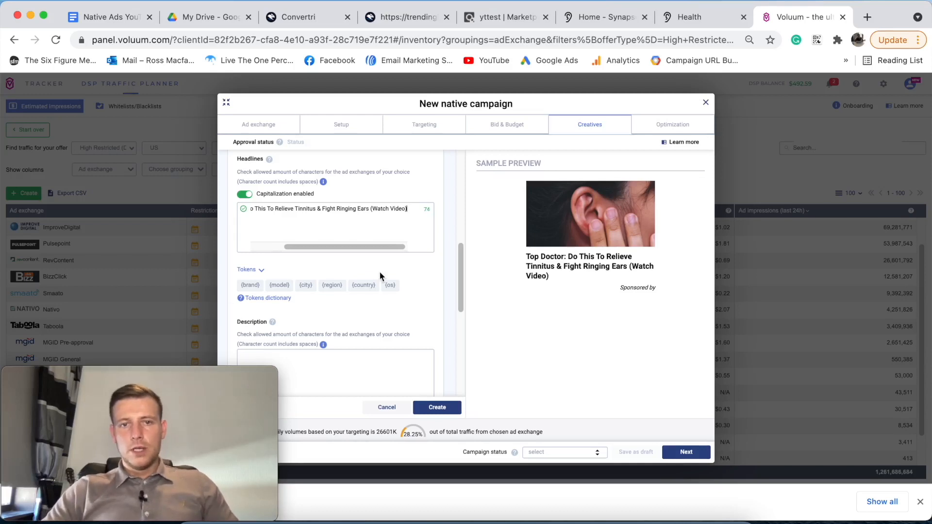
pyautogui.press('super+a')
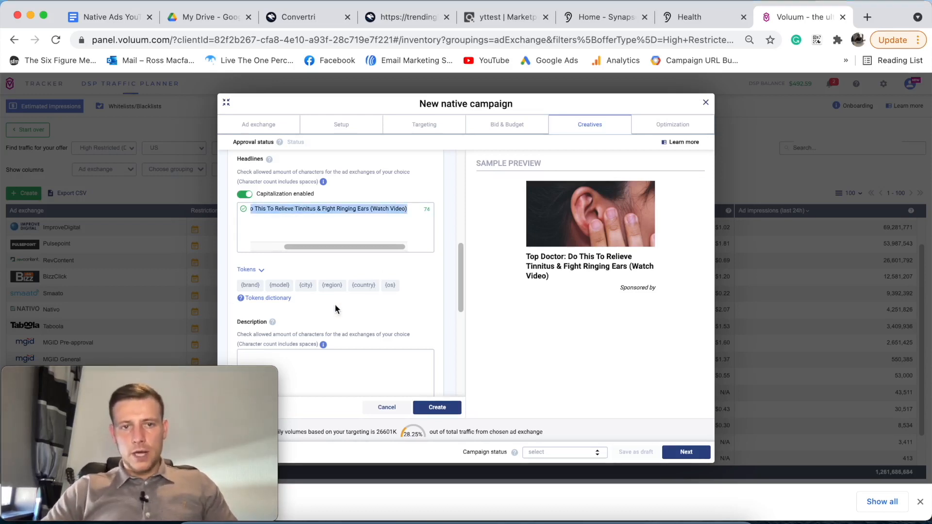
pyautogui.scroll(-3, 334, 306)
pyautogui.scroll(3, 355, 246)
pyautogui.moveTo(343, 236); pyautogui.dragTo(269, 237)
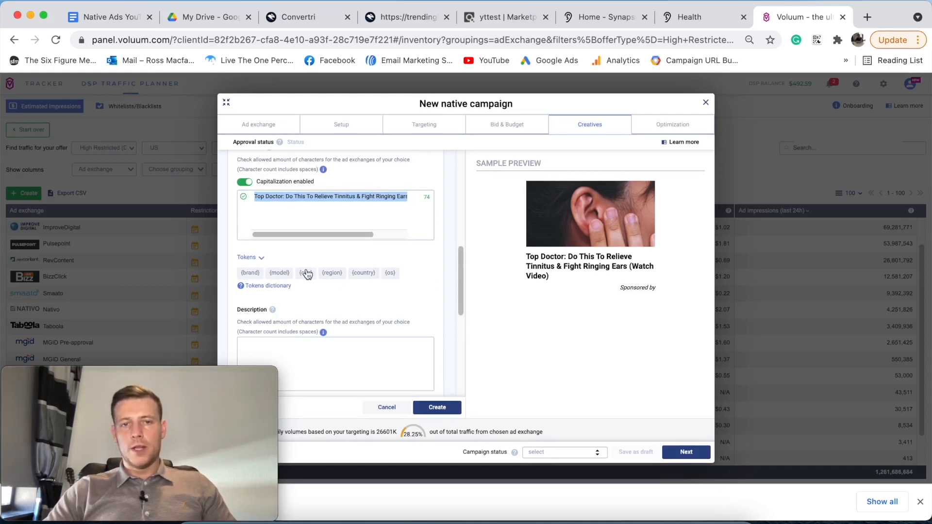
pyautogui.click(294, 219)
# Copy the paragraph starting "US Doctor shows one simple and natural method" from the trendinghealthdaily.com/yt-lander-2 page into the creative's Description field in Voluum.
pyautogui.scroll(-4, 333, 242)
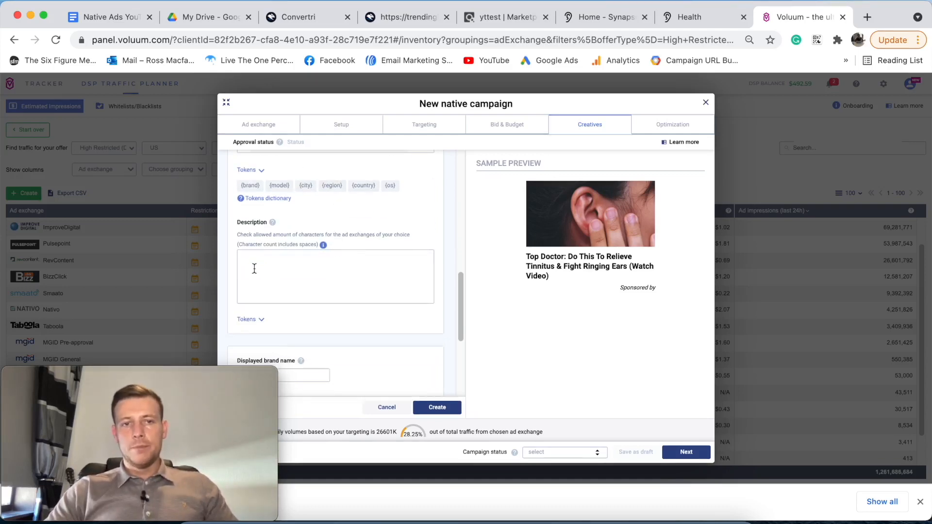
pyautogui.click(410, 19)
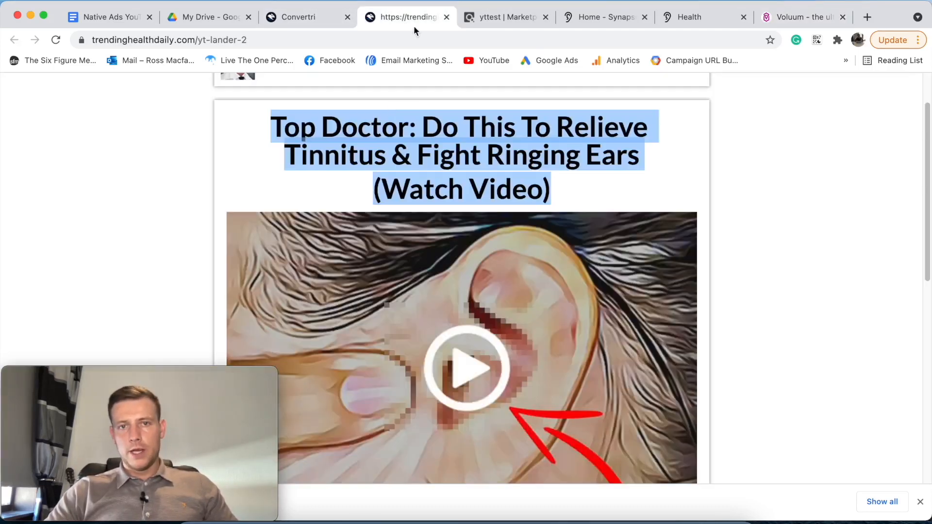
pyautogui.scroll(-10, 435, 265)
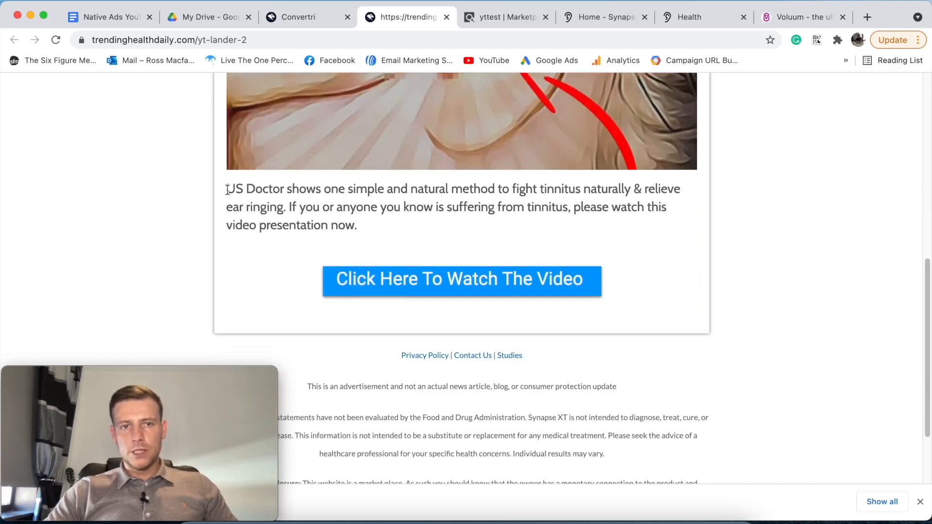
pyautogui.moveTo(227, 190); pyautogui.dragTo(370, 227)
pyautogui.press('super+c')
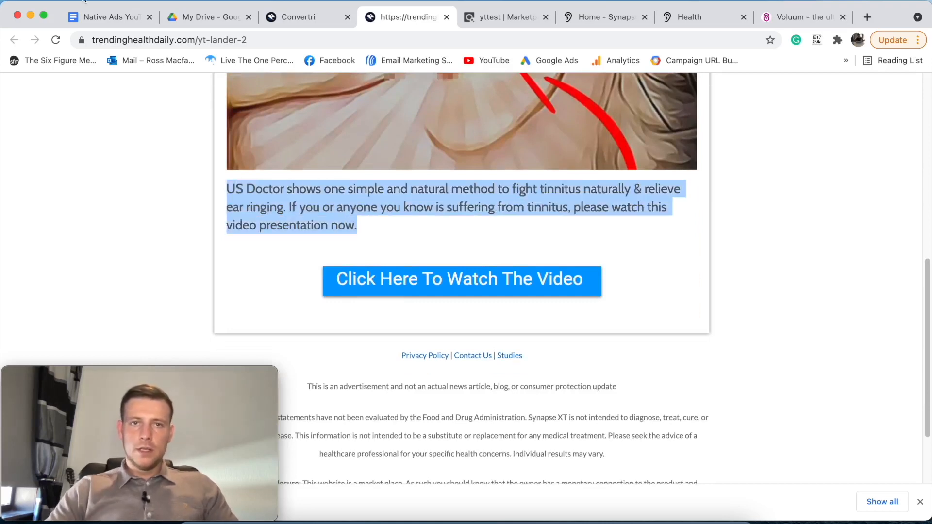
pyautogui.click(786, 17)
pyautogui.click(260, 262)
pyautogui.press('super+v')
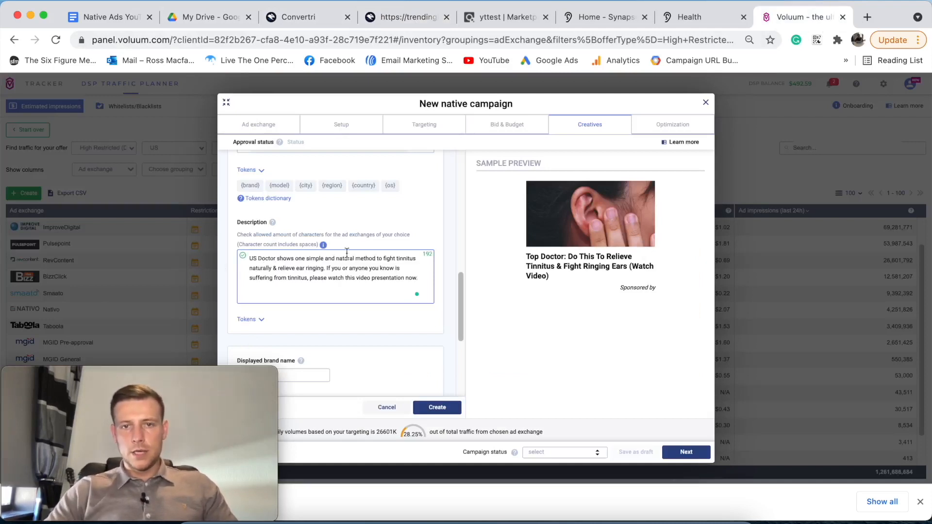
# Set the creative's displayed brand name to "Trending Health News", checking the landing page's domain for reference.
pyautogui.scroll(-3, 348, 292)
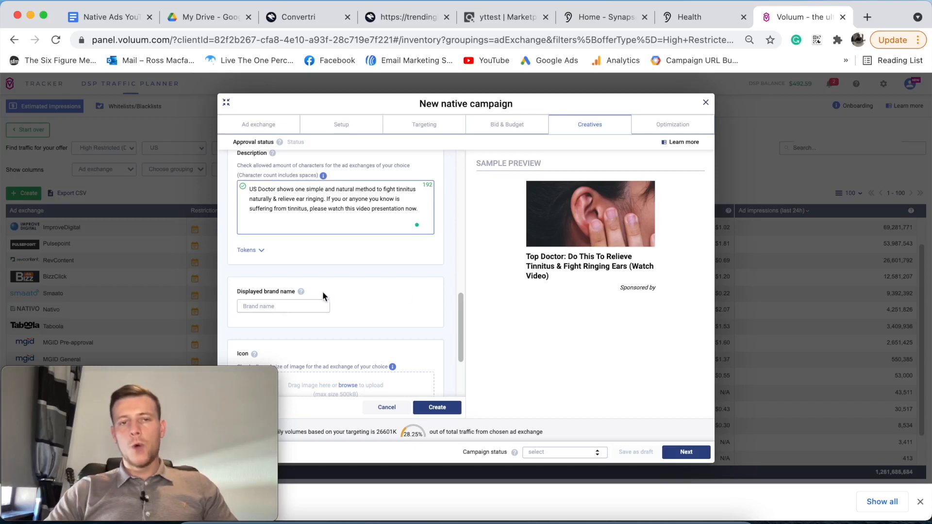
pyautogui.click(285, 307)
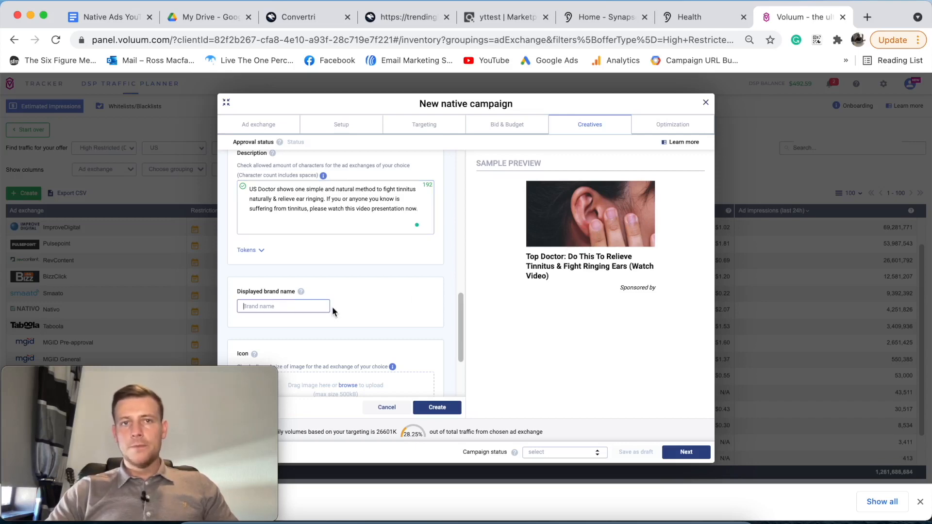
pyautogui.click(407, 17)
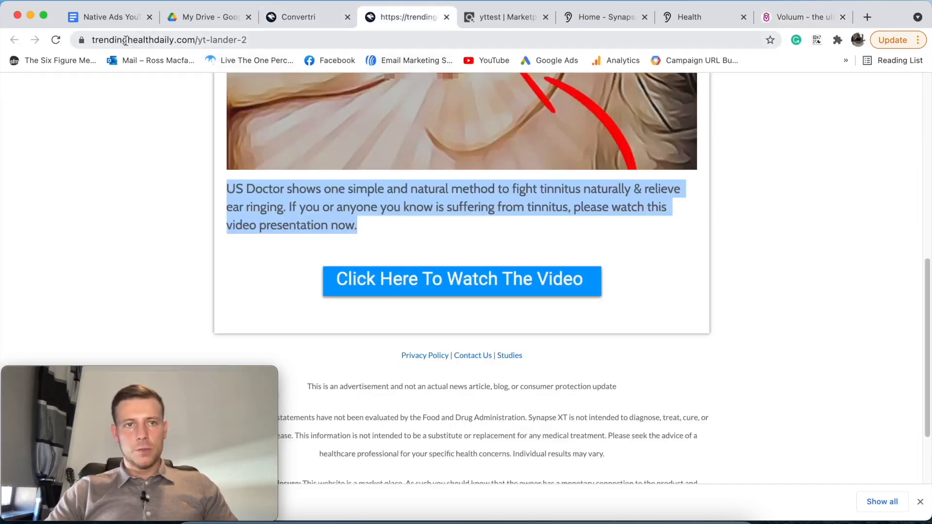
pyautogui.click(803, 18)
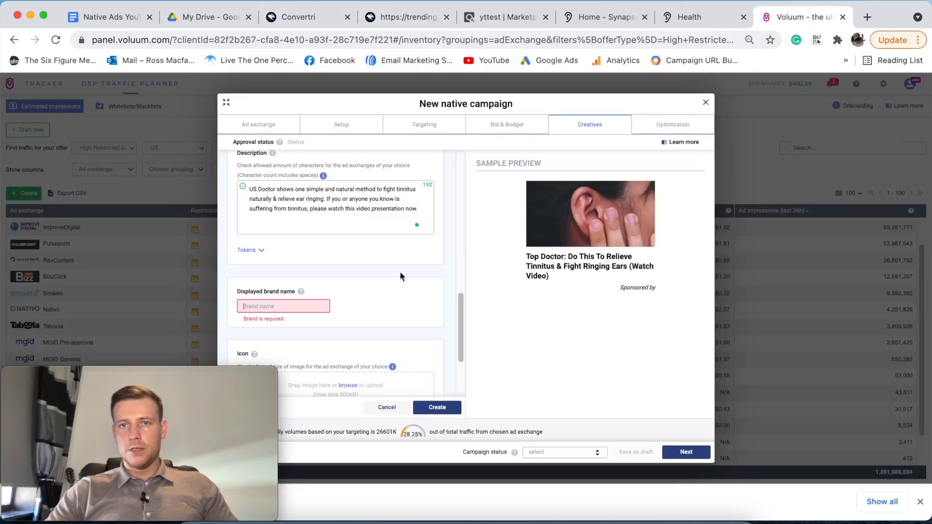
pyautogui.click(267, 302)
pyautogui.write('Tren')
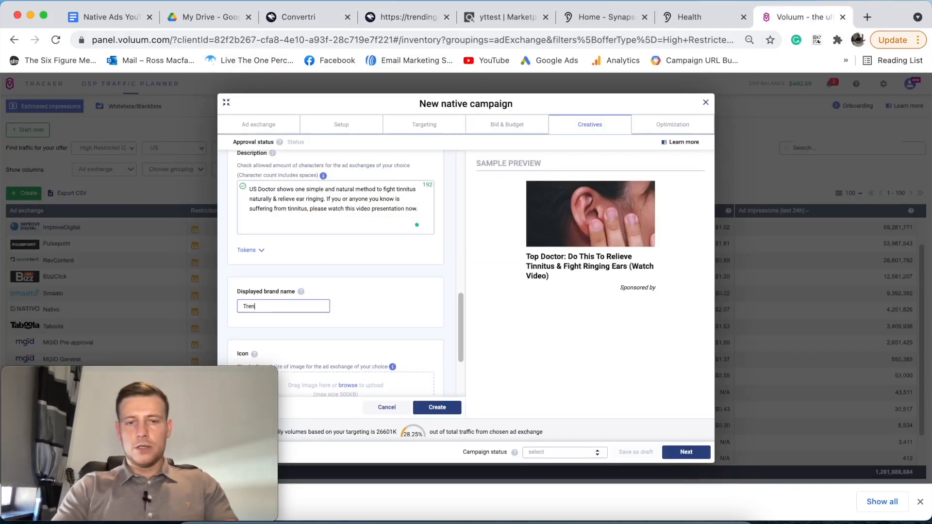
pyautogui.write('dsing')
pyautogui.press('BackSpace')
pyautogui.press('BackSpace')
pyautogui.press('BackSpace')
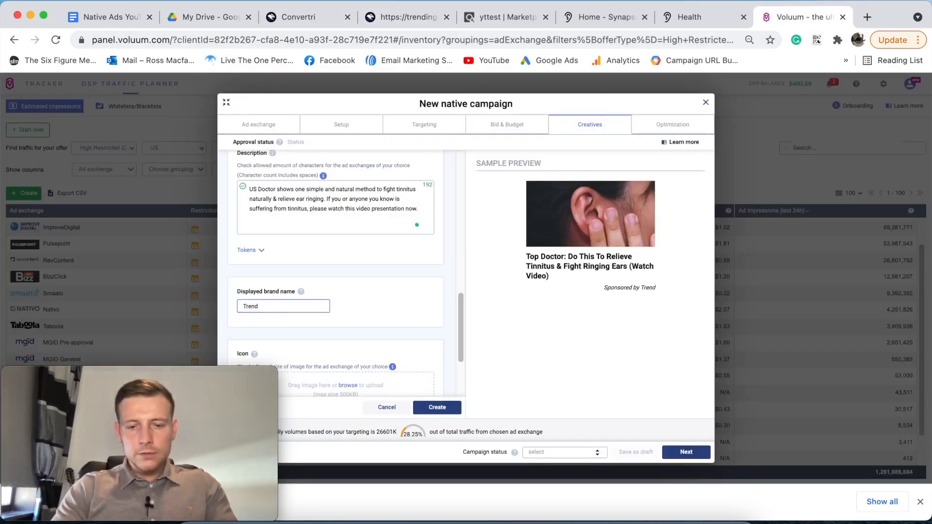
pyautogui.write('ing Health')
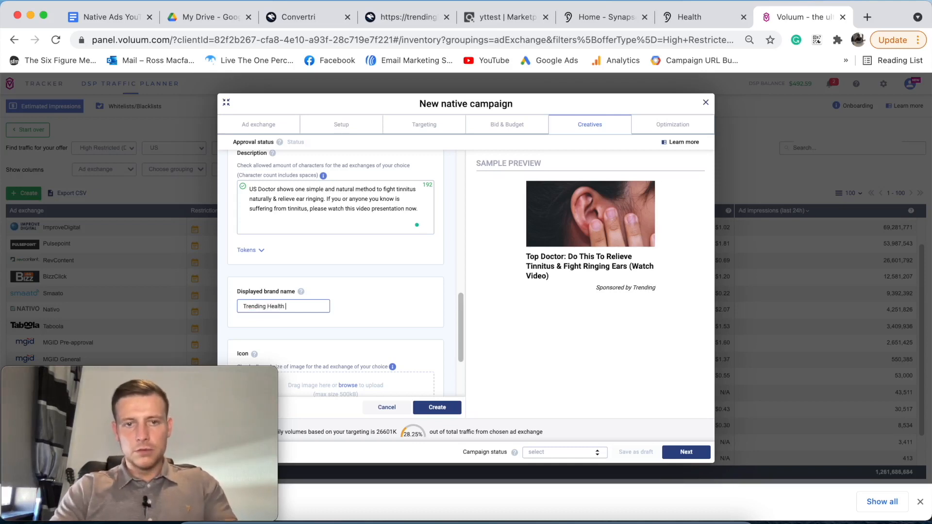
pyautogui.write(' News')
# Leave the icon empty and set the creative's CTA button text to "Learn More".
pyautogui.scroll(-5, 350, 291)
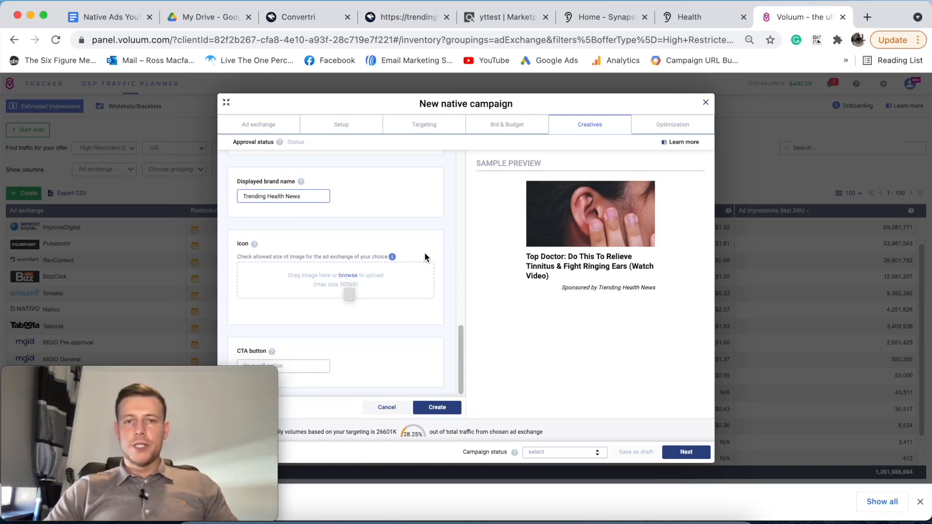
pyautogui.moveTo(393, 261)
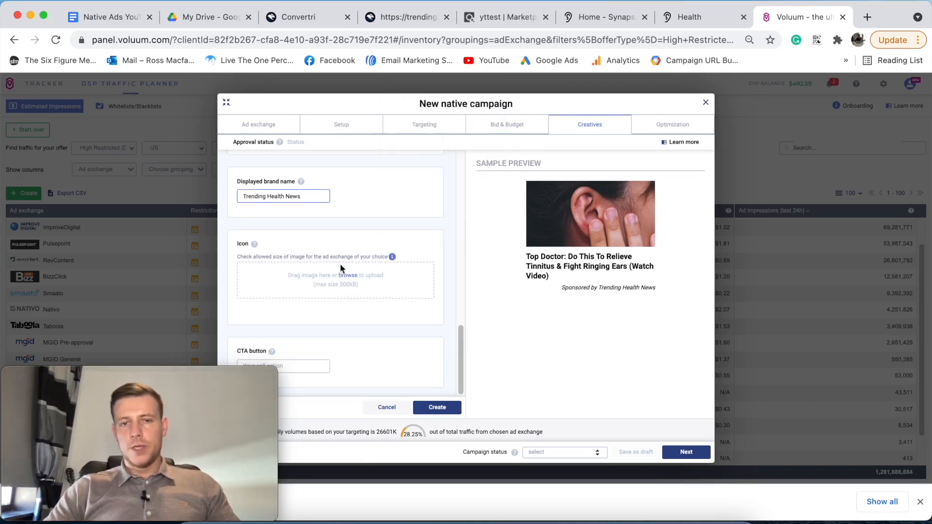
pyautogui.moveTo(270, 149)
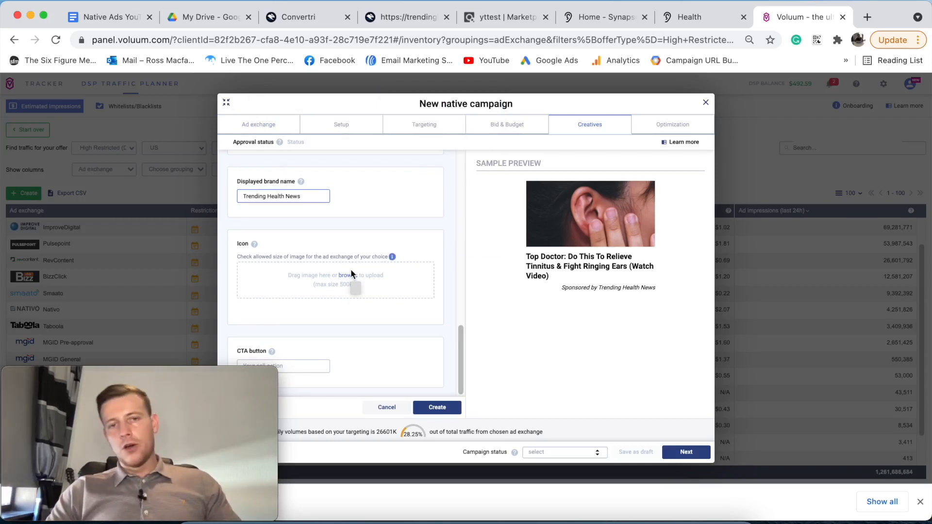
pyautogui.click(305, 367)
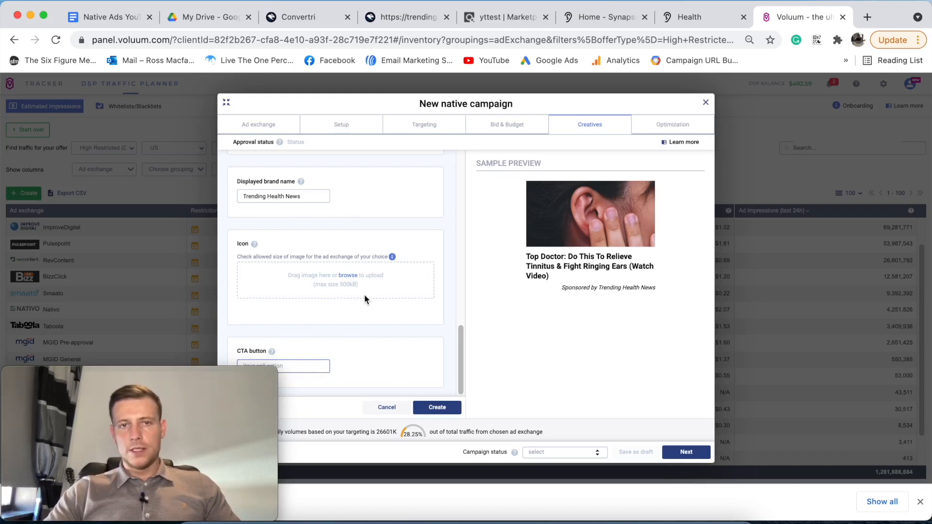
pyautogui.click(227, 103)
pyautogui.scroll(-3, 814, 359)
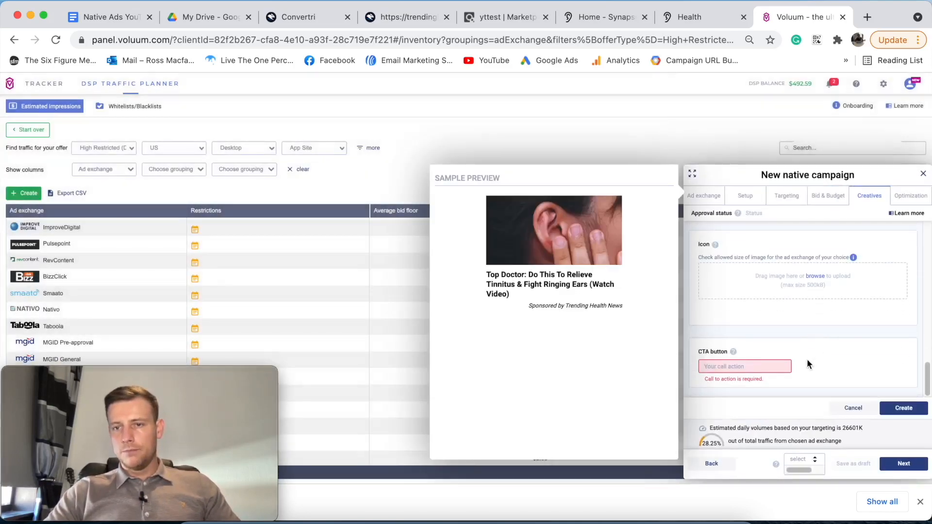
pyautogui.write('Learn More')
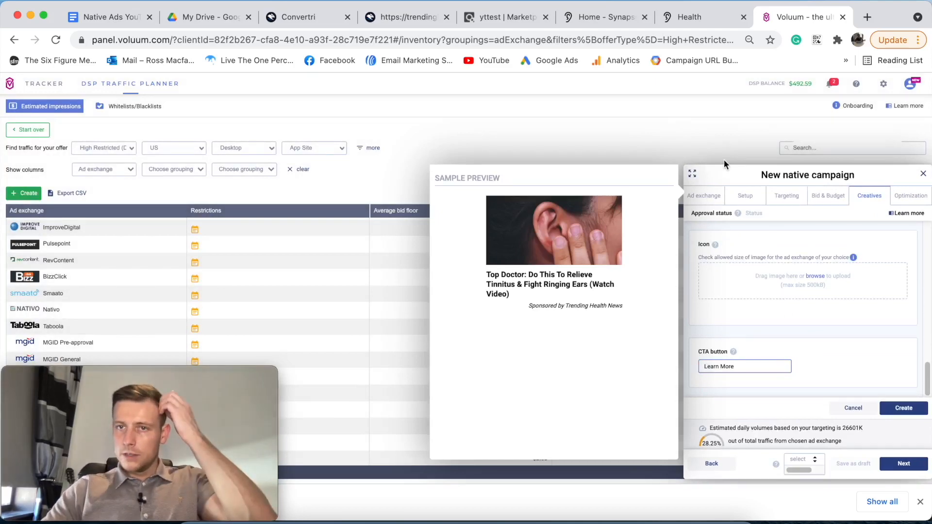
pyautogui.click(692, 174)
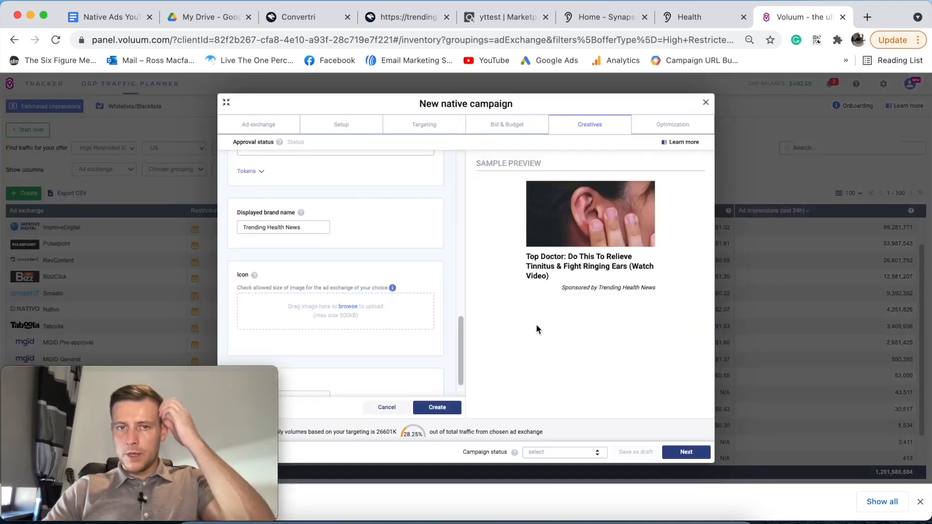
# Proceed to the campaign's Optimization settings and look over the auto-optimization section without activating it.
pyautogui.click(685, 454)
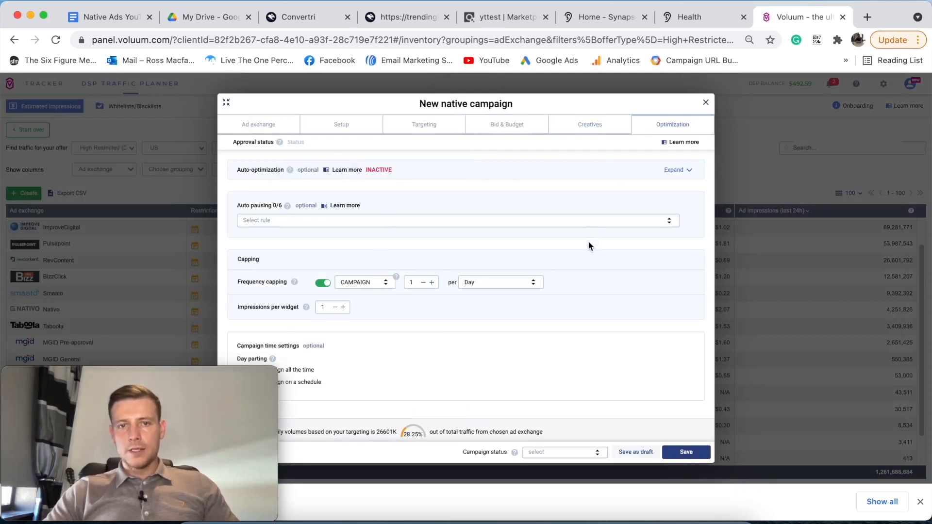
pyautogui.click(327, 307)
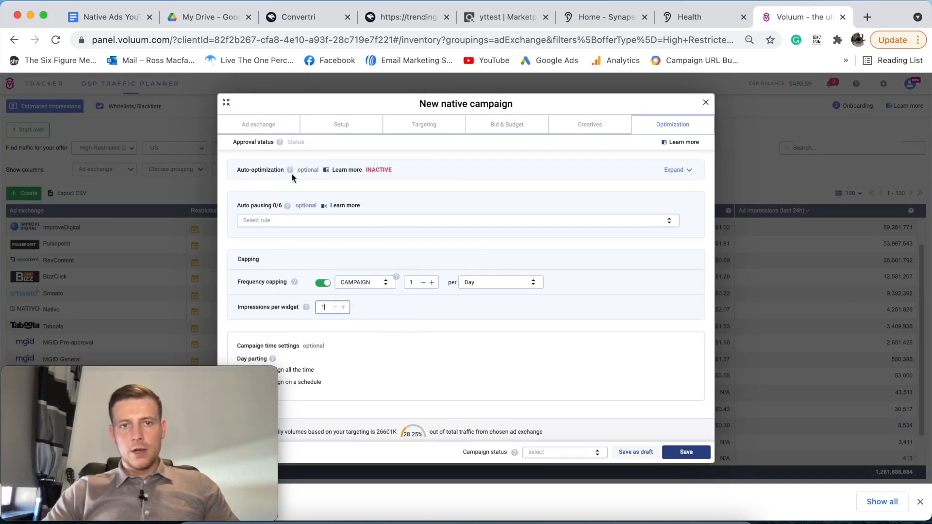
pyautogui.click(676, 171)
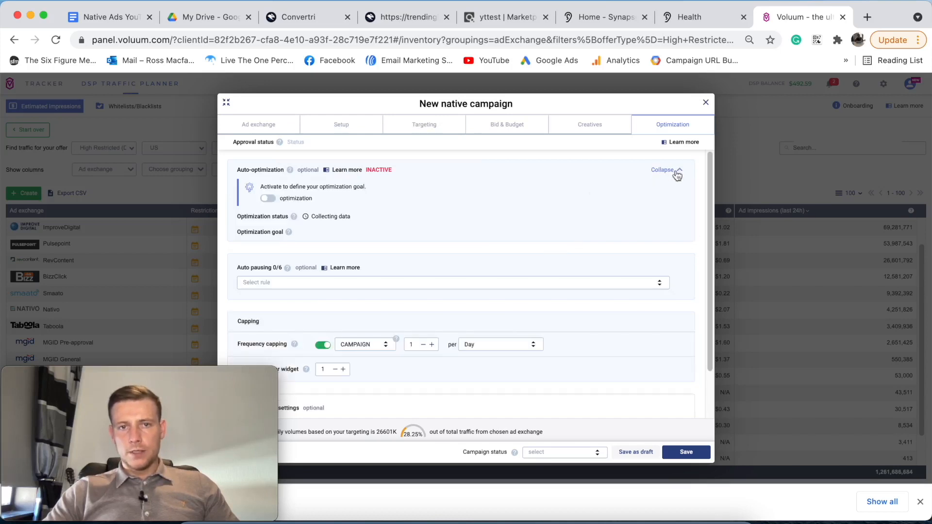
pyautogui.click(663, 171)
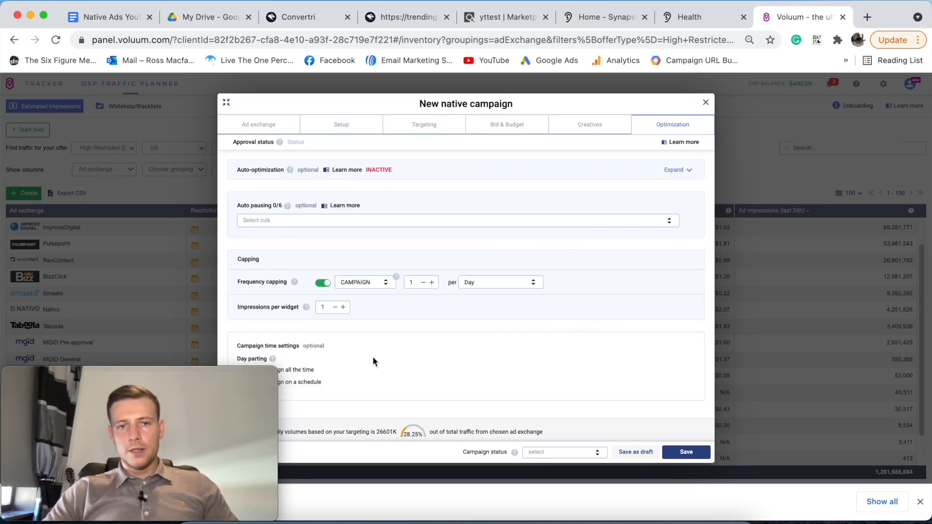
# Set the campaign's day parting to run on a schedule.
pyautogui.click(226, 102)
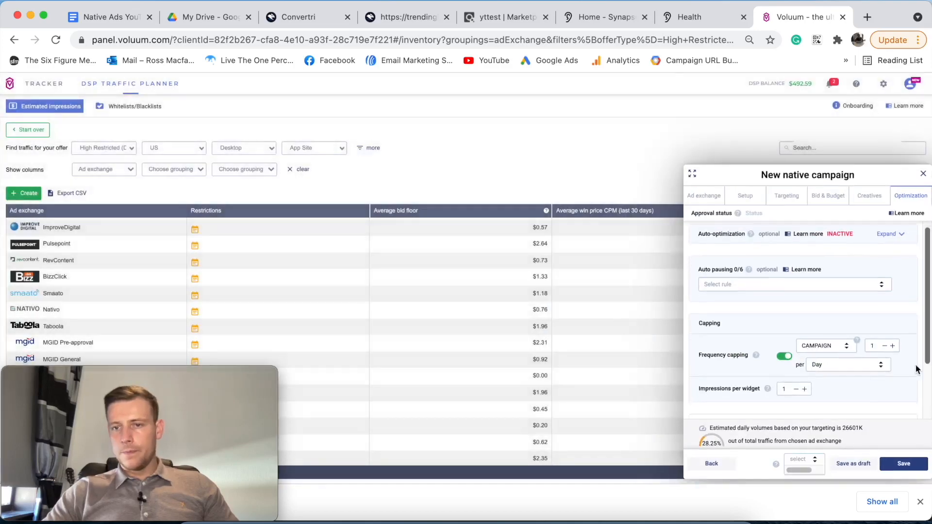
pyautogui.click(702, 392)
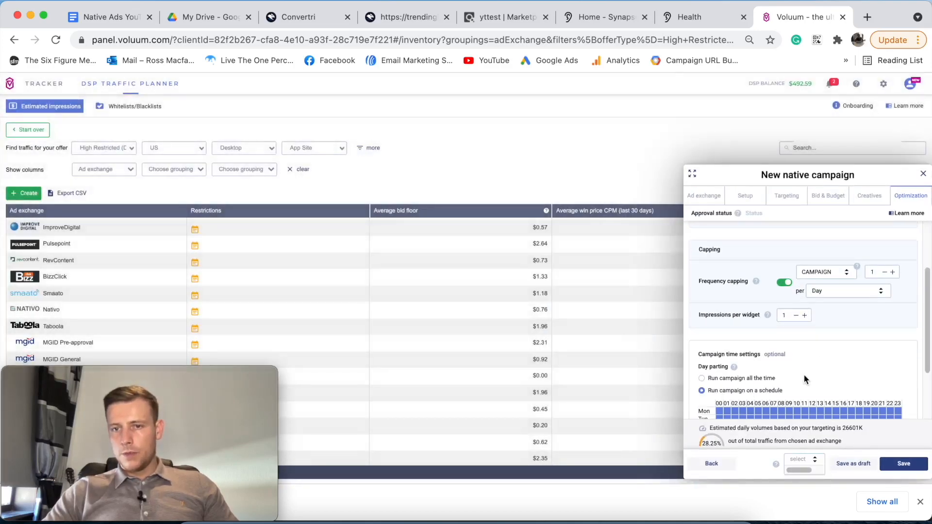
pyautogui.scroll(-3, 800, 380)
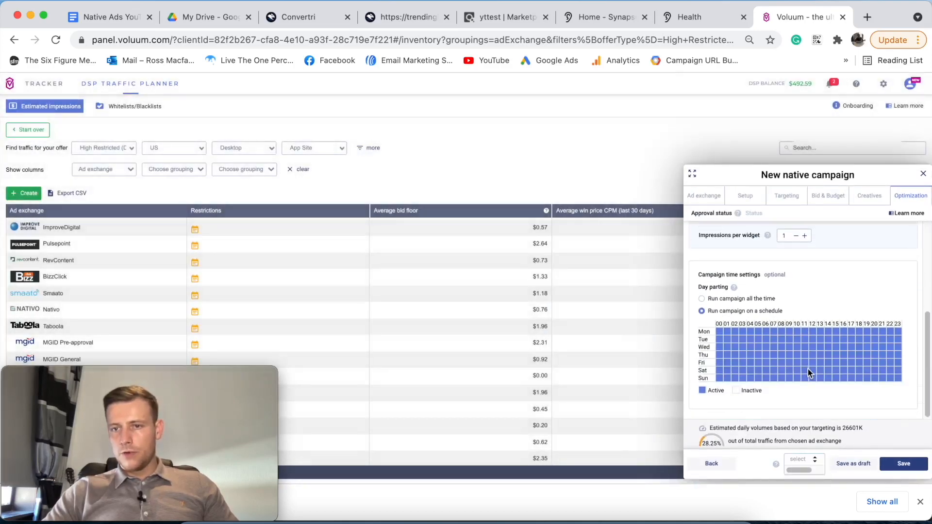
pyautogui.click(692, 173)
# Check the budget and spend strategy in the Bid & Budget settings, and return to Optimization.
pyautogui.click(512, 128)
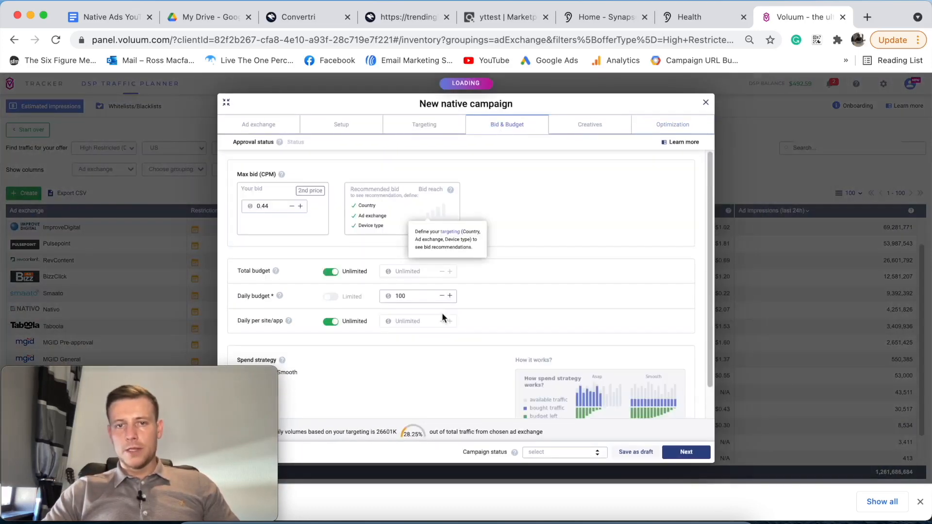
pyautogui.scroll(-1, 453, 325)
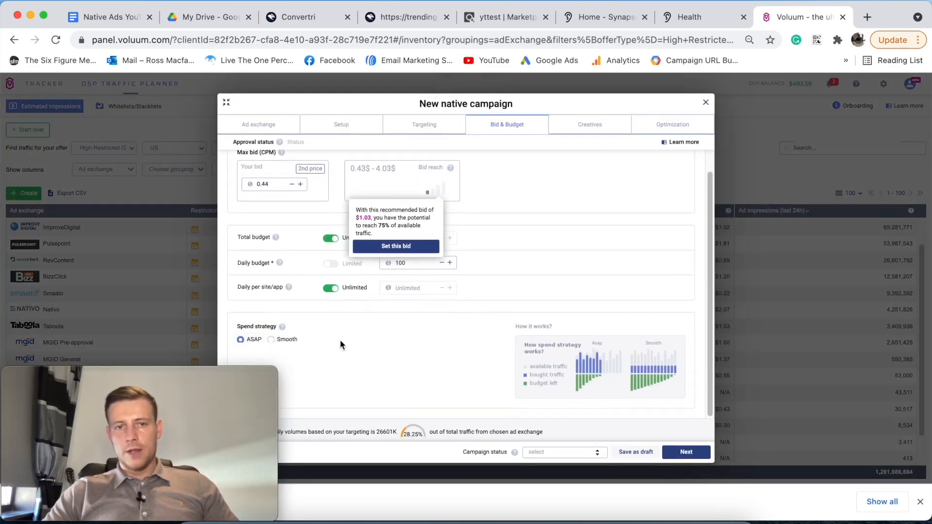
pyautogui.click(660, 127)
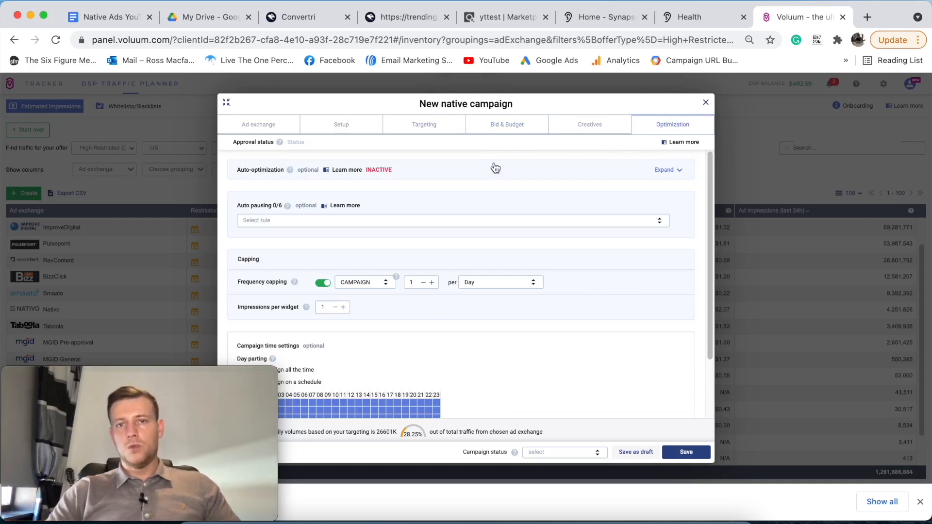
pyautogui.moveTo(87, 387)
pyautogui.moveTo(88, 386); pyautogui.dragTo(767, 381)
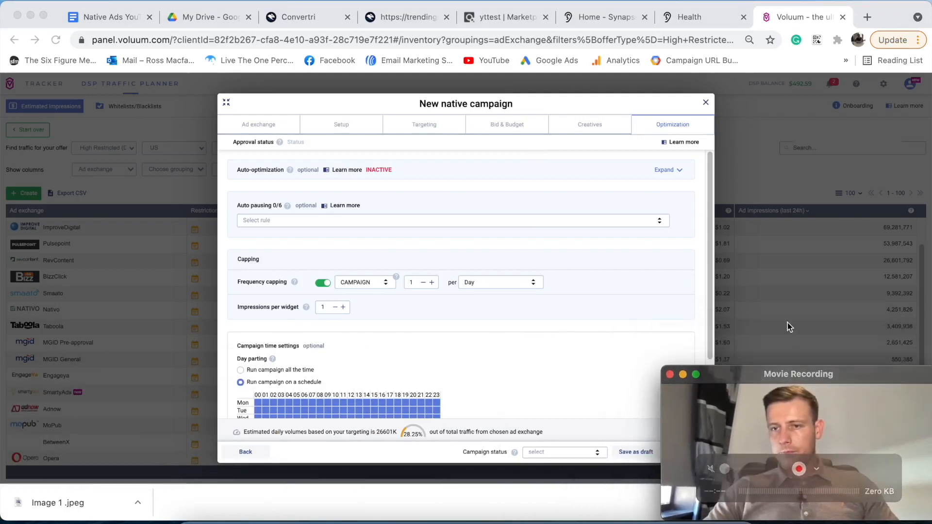
pyautogui.click(790, 308)
# Make hours 00 through 07 inactive for every day from Monday to Sunday in the day parting schedule.
pyautogui.scroll(-3, 398, 333)
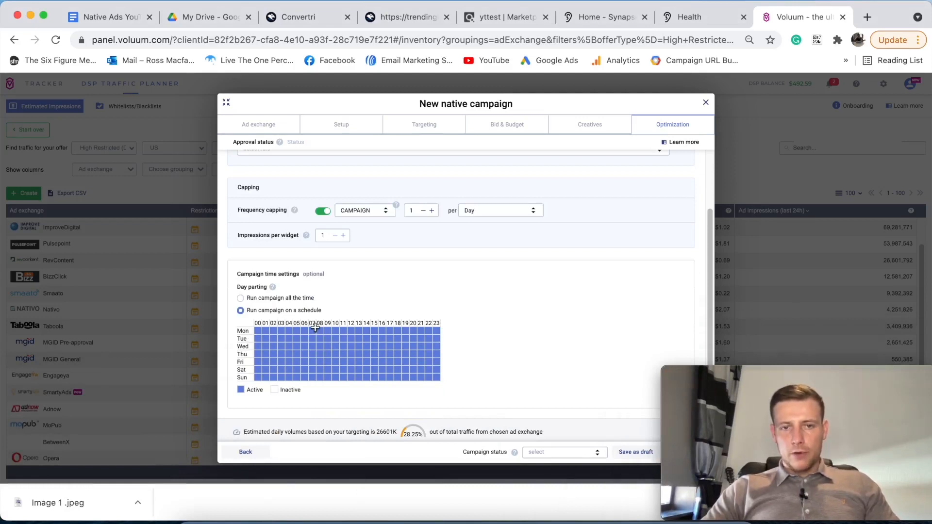
pyautogui.moveTo(311, 329); pyautogui.dragTo(257, 377)
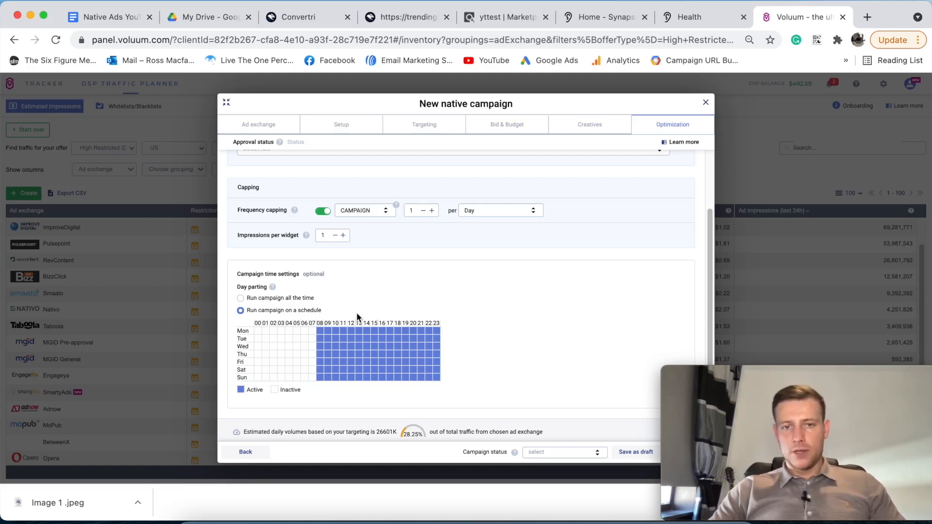
pyautogui.click(367, 321)
pyautogui.click(368, 321)
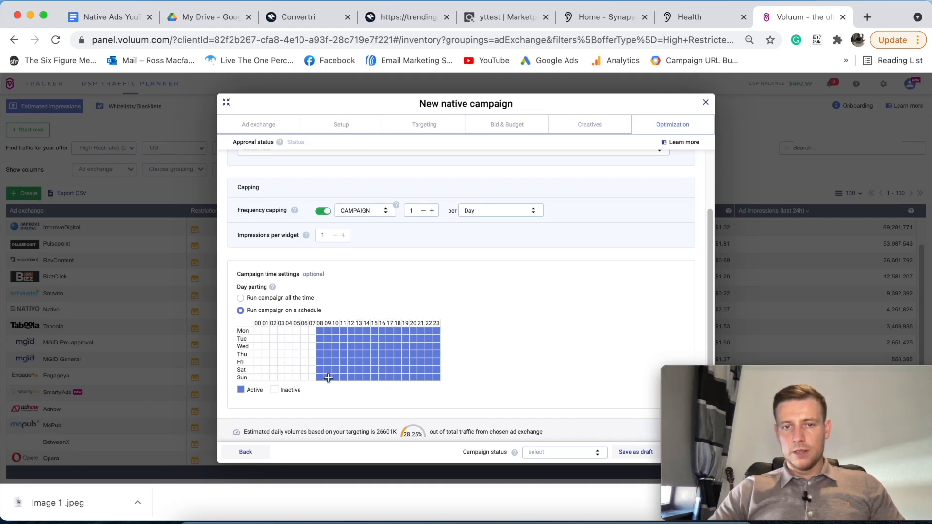
# Reactivate hours 03 through 07 for every day from Monday to Sunday in the day parting schedule.
pyautogui.moveTo(399, 334); pyautogui.dragTo(304, 377)
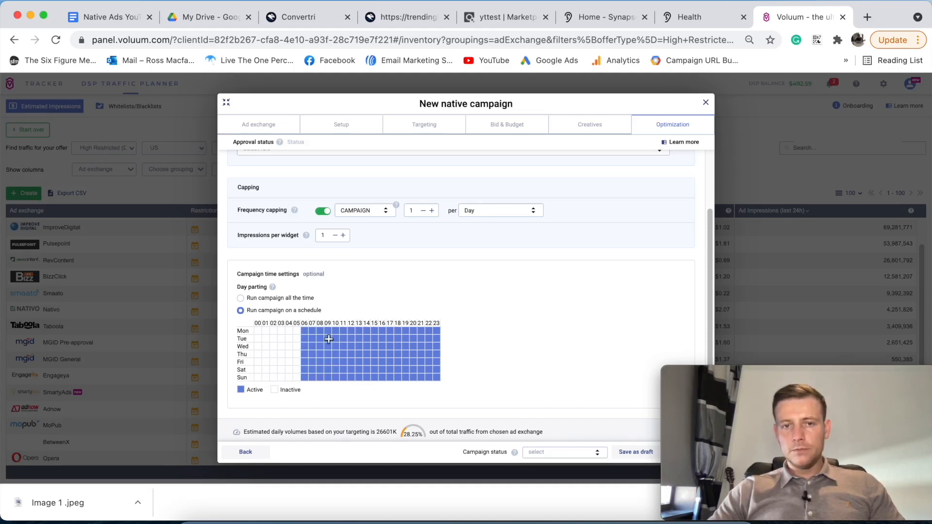
pyautogui.moveTo(291, 331); pyautogui.dragTo(379, 374)
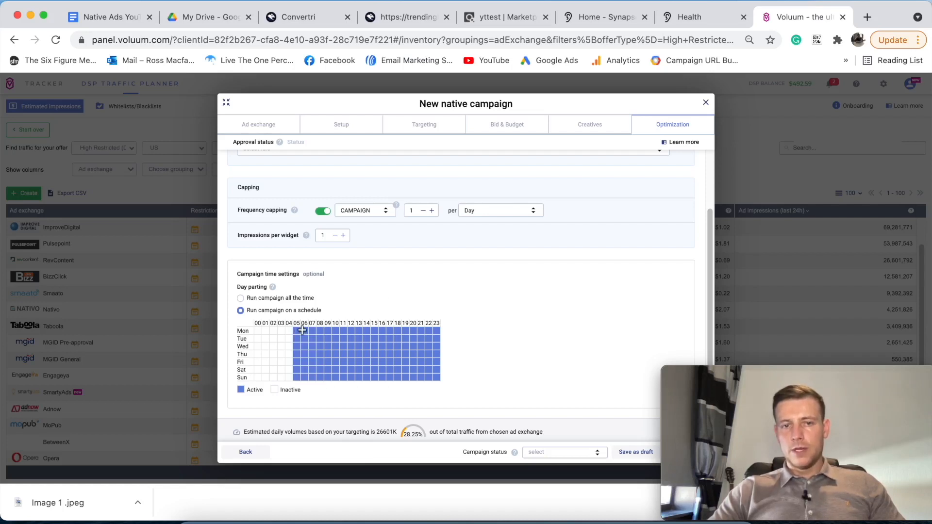
pyautogui.moveTo(367, 330); pyautogui.dragTo(288, 377)
pyautogui.moveTo(274, 331); pyautogui.dragTo(362, 380)
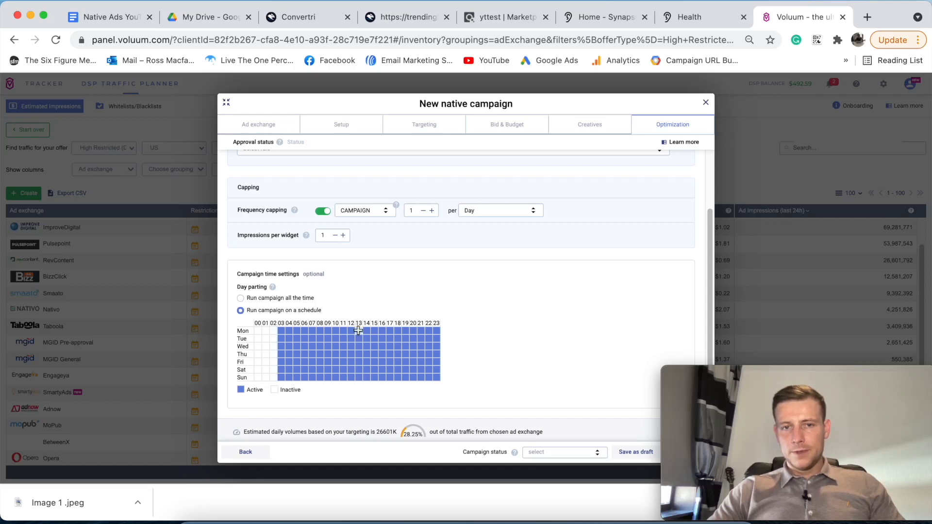
pyautogui.moveTo(284, 332); pyautogui.dragTo(340, 334)
pyautogui.click(279, 336)
pyautogui.click(268, 333)
pyautogui.click(283, 333)
pyautogui.click(288, 337)
pyautogui.click(304, 354)
pyautogui.click(257, 331)
pyautogui.click(265, 331)
pyautogui.click(289, 331)
pyautogui.click(273, 331)
pyautogui.click(258, 331)
pyautogui.moveTo(351, 340); pyautogui.dragTo(281, 377)
pyautogui.click(320, 354)
pyautogui.click(288, 331)
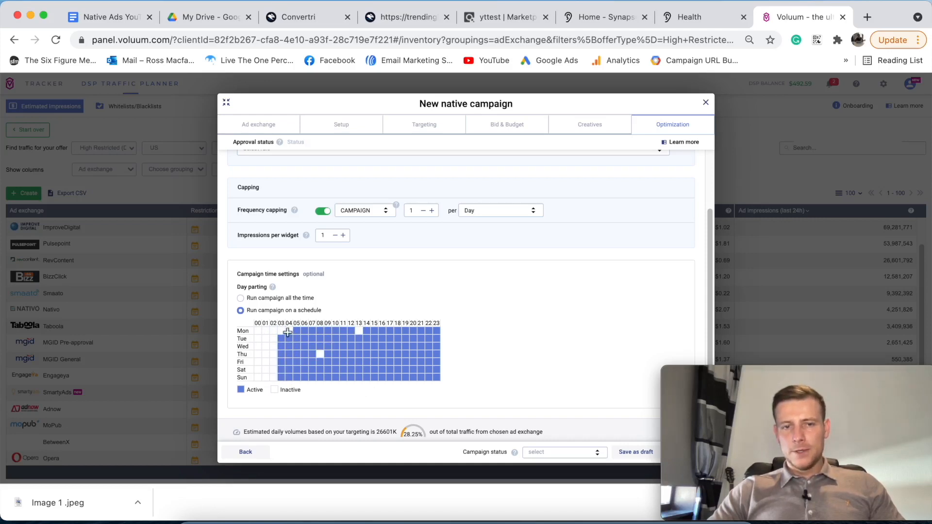
# Make Thursday's hour 08 active again and set hour 13 inactive for every day from Monday to Sunday.
pyautogui.moveTo(280, 335); pyautogui.dragTo(354, 378)
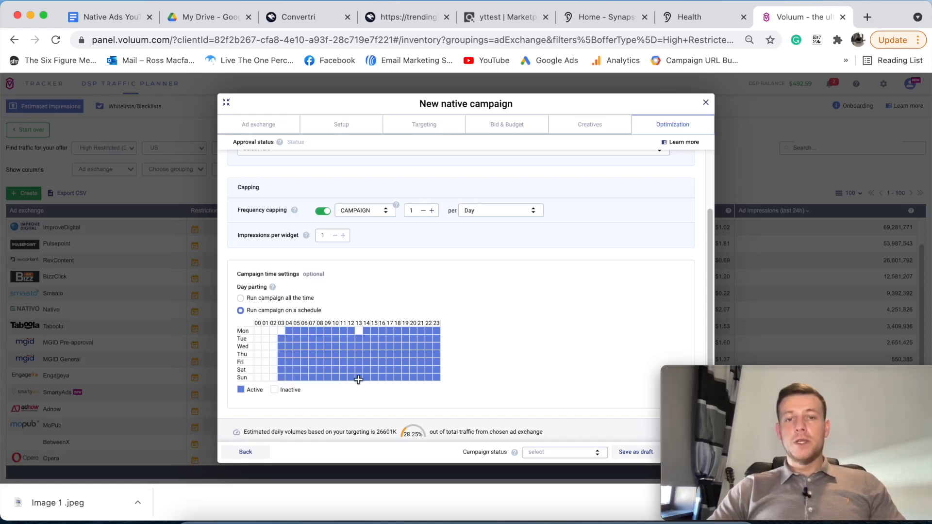
pyautogui.click(359, 331)
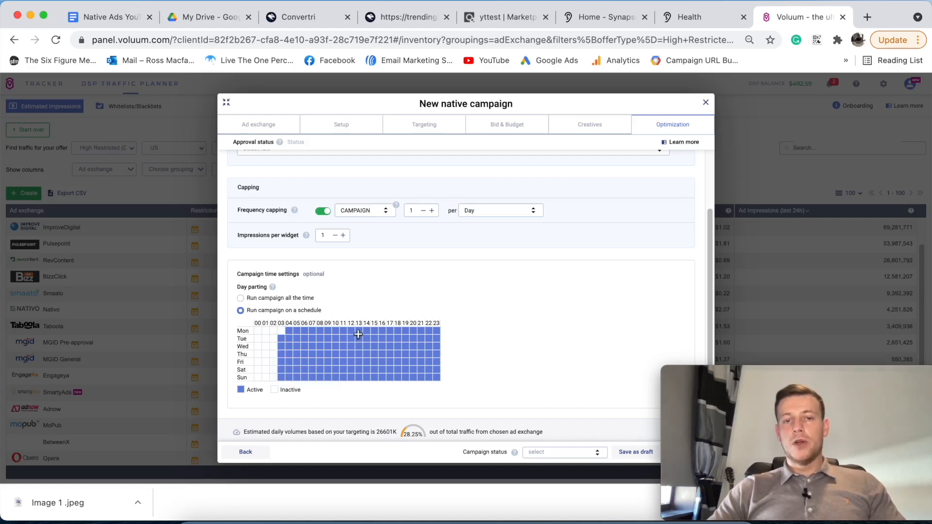
pyautogui.moveTo(357, 342); pyautogui.dragTo(361, 401)
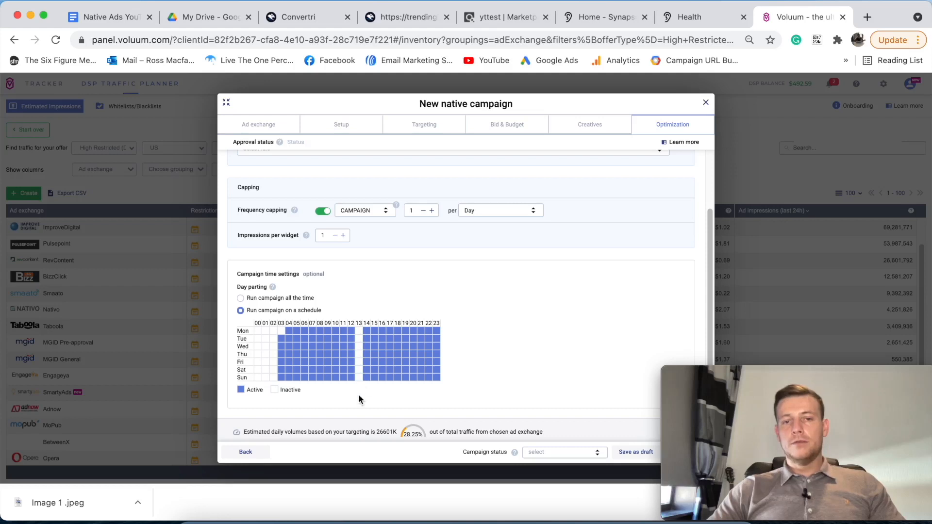
pyautogui.moveTo(351, 373); pyautogui.dragTo(351, 357)
pyautogui.click(347, 333)
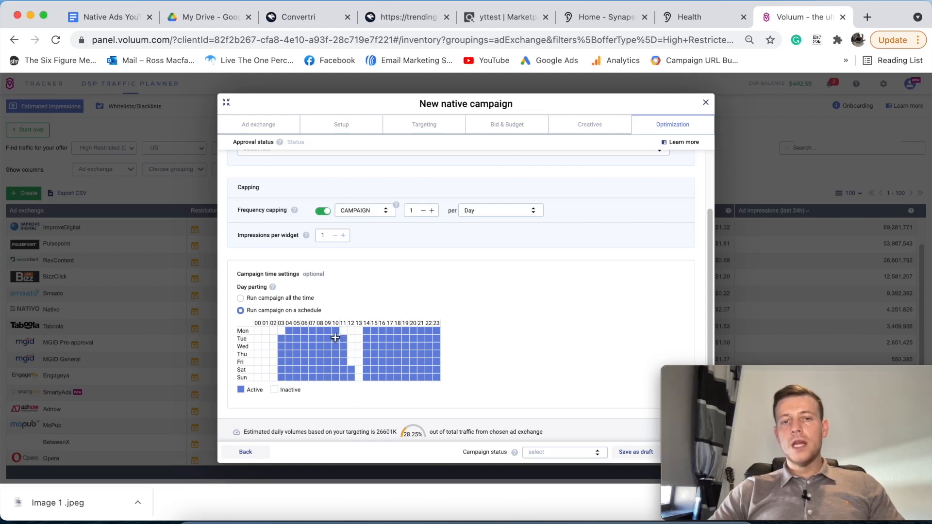
pyautogui.moveTo(293, 334); pyautogui.dragTo(296, 333)
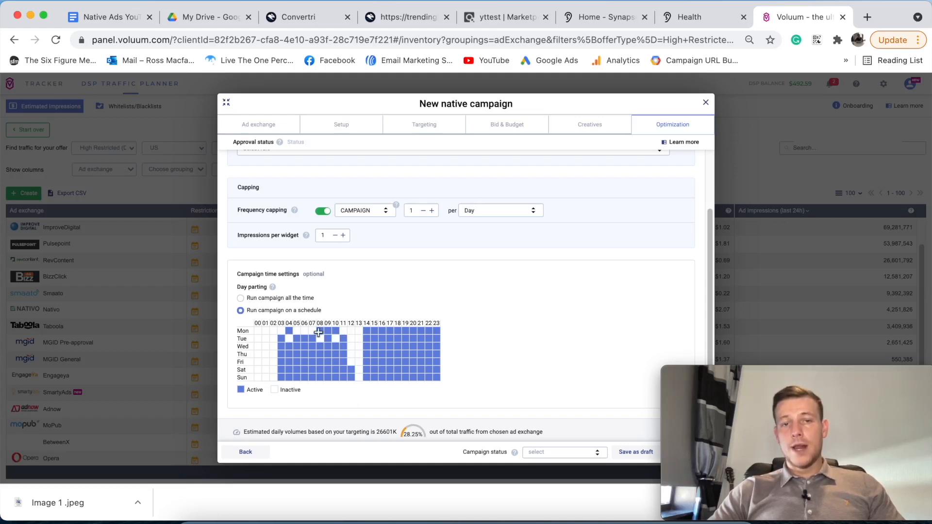
pyautogui.click(348, 344)
pyautogui.click(335, 344)
pyautogui.click(336, 331)
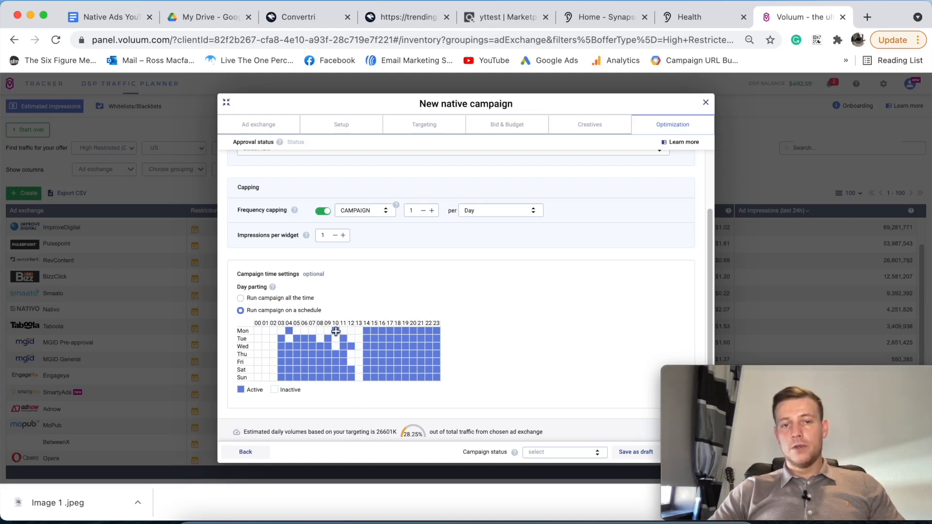
# Make hours 03 through 12 fully active again for every day in the day parting schedule.
pyautogui.moveTo(350, 346); pyautogui.dragTo(286, 375)
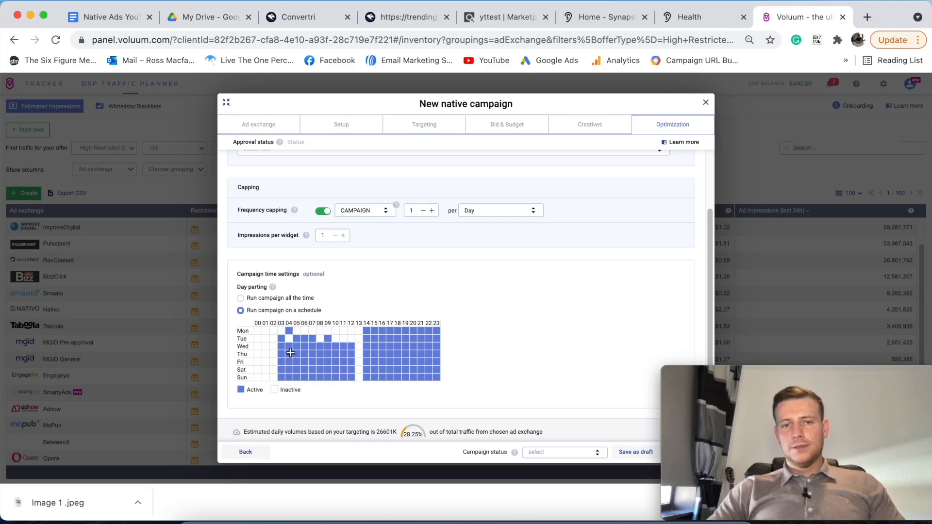
pyautogui.moveTo(277, 333)
pyautogui.mouseDown()
pyautogui.moveTo(325, 385)
pyautogui.moveTo(339, 328)
pyautogui.moveTo(279, 329)
pyautogui.mouseUp()
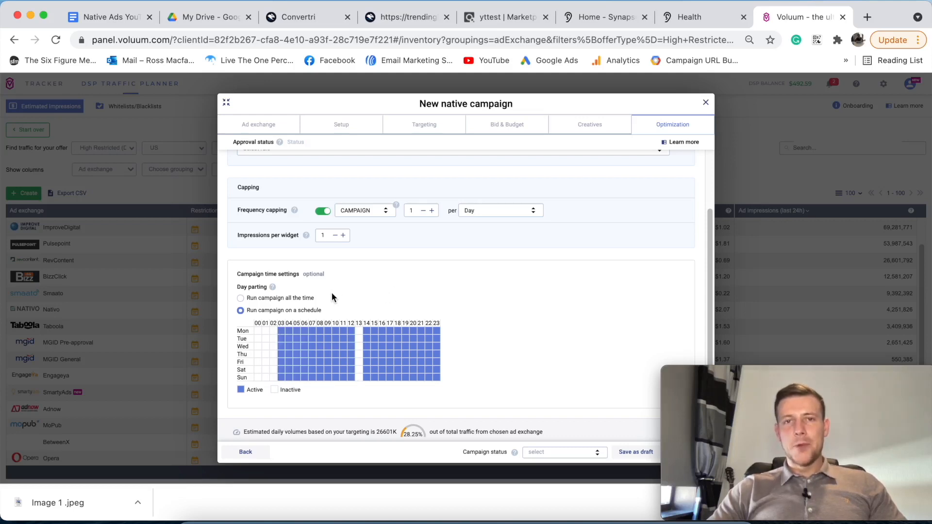
# Try to save the campaign and go to the creatives entry in the errors list.
pyautogui.moveTo(829, 364); pyautogui.dragTo(175, 375)
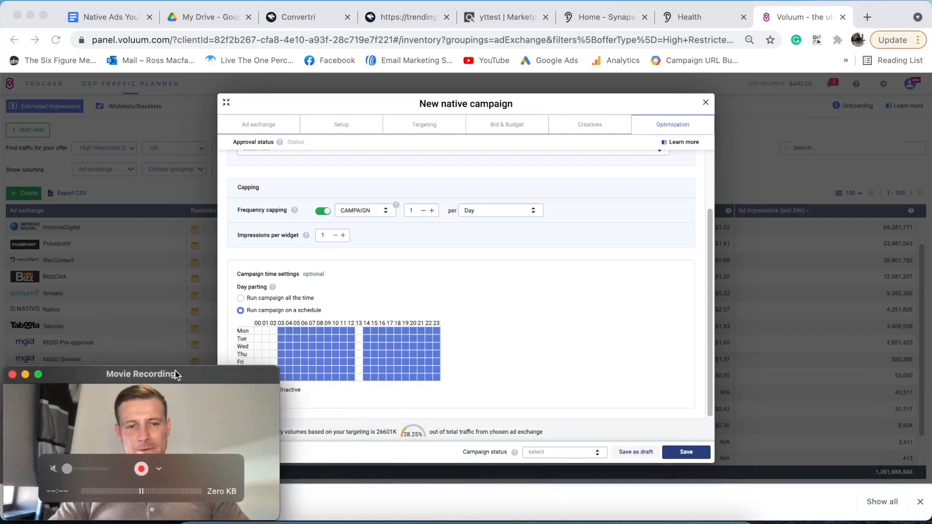
pyautogui.click(687, 453)
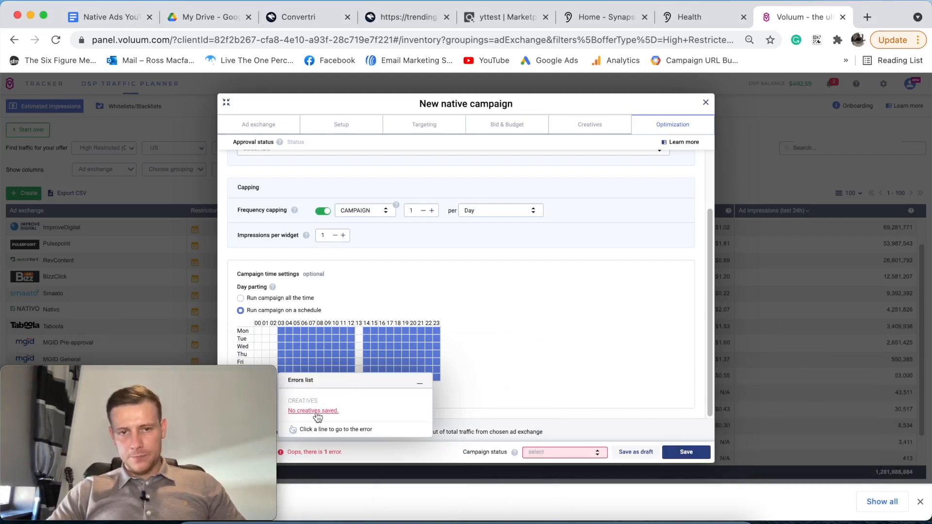
pyautogui.click(314, 411)
# Review the creative's images, description, displayed brand name and icon sections, and return to the Optimization settings.
pyautogui.scroll(-10, 357, 267)
pyautogui.scroll(-10, 383, 302)
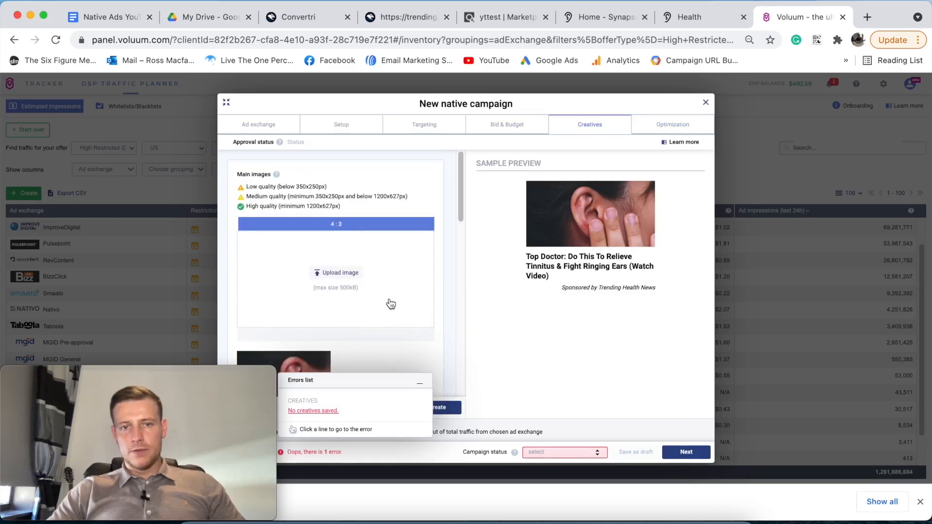
pyautogui.scroll(-5, 348, 359)
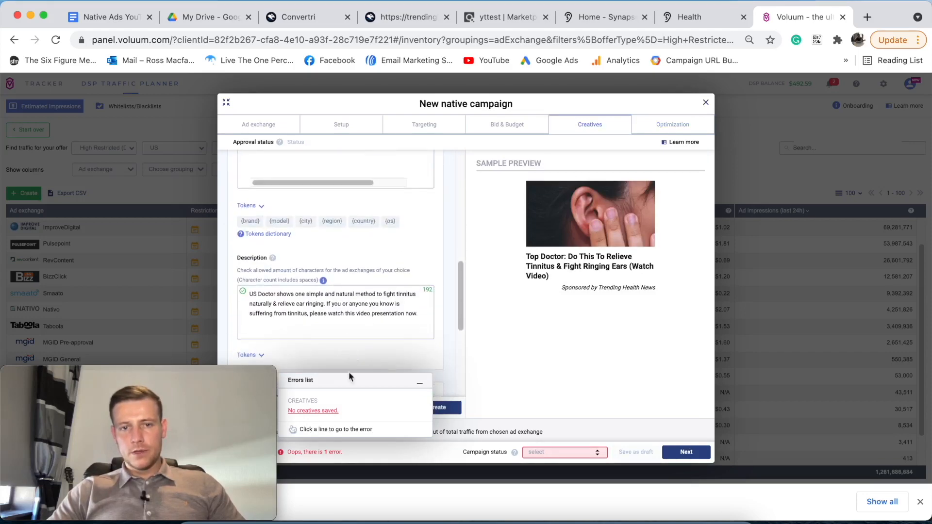
pyautogui.moveTo(211, 383)
pyautogui.mouseDown()
pyautogui.moveTo(782, 377)
pyautogui.moveTo(205, 363)
pyautogui.moveTo(221, 378)
pyautogui.moveTo(213, 377)
pyautogui.mouseUp()
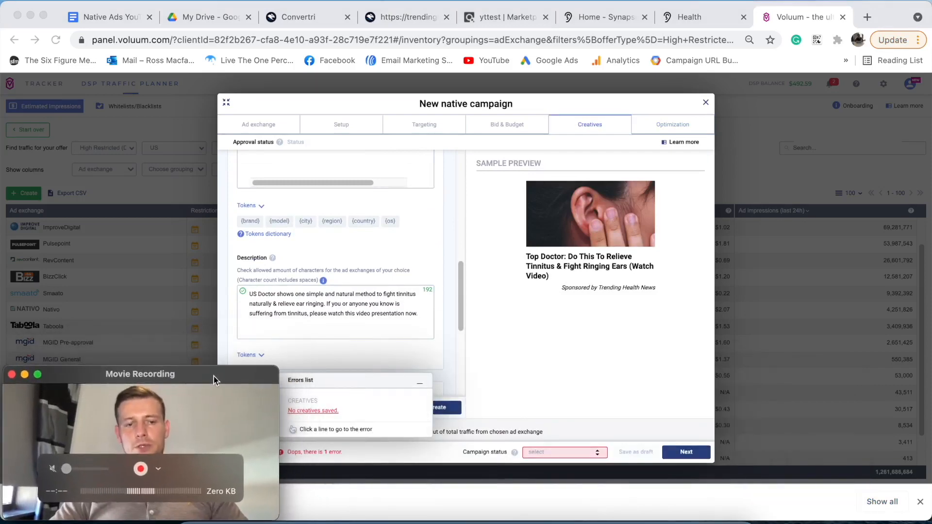
pyautogui.scroll(-5, 388, 311)
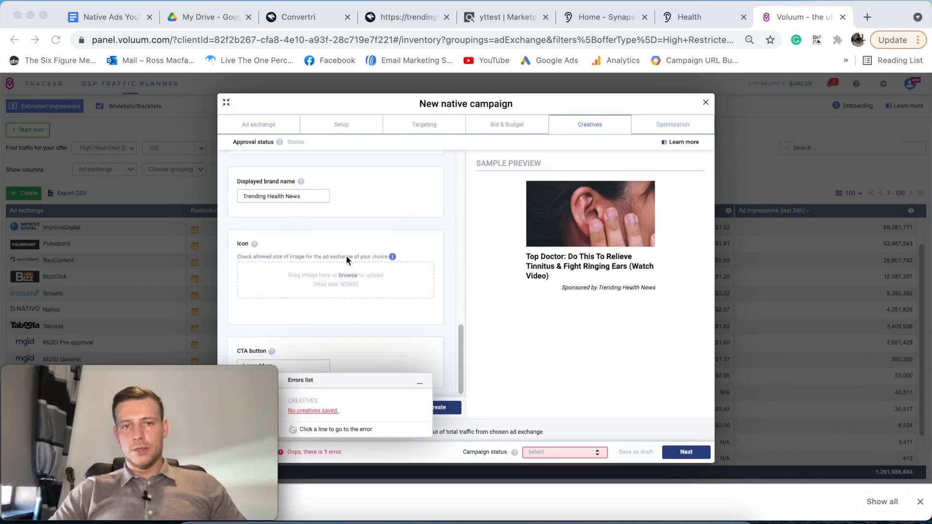
pyautogui.click(348, 276)
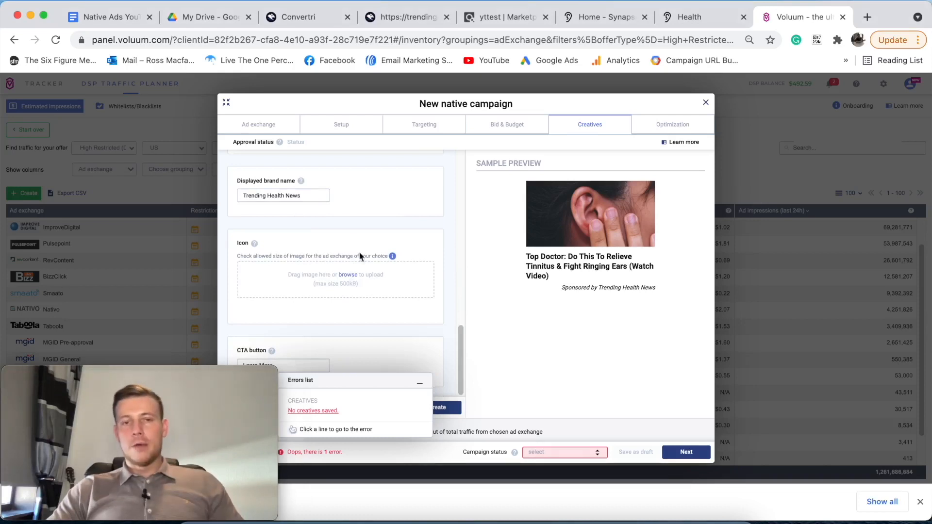
pyautogui.click(687, 453)
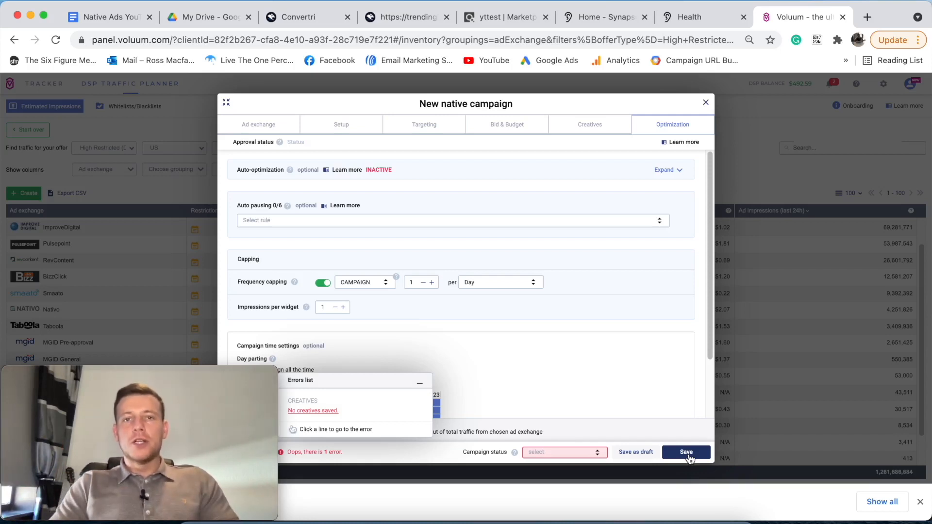
# Switch to the Native Ads YouTube document in Google Docs and highlight the research, funnel and campaign steps for a recap.
pyautogui.click(87, 6)
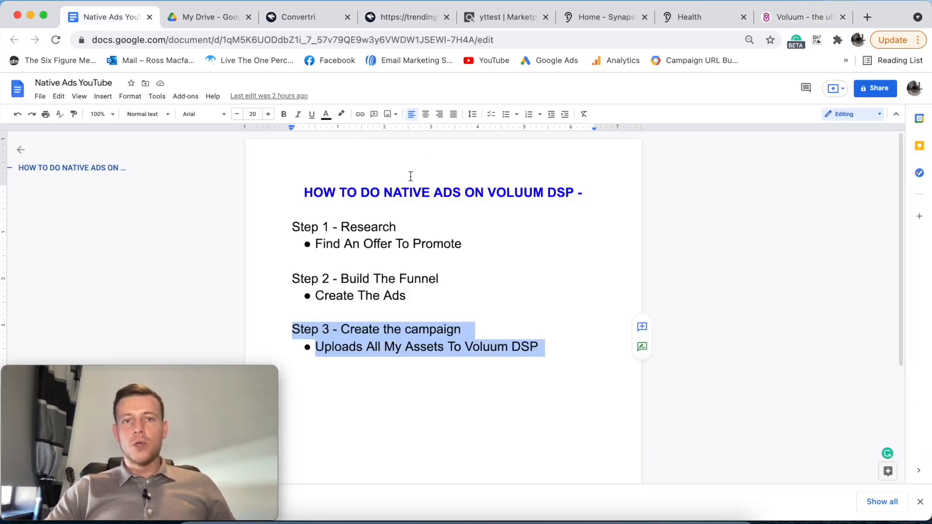
pyautogui.moveTo(282, 227); pyautogui.dragTo(493, 247)
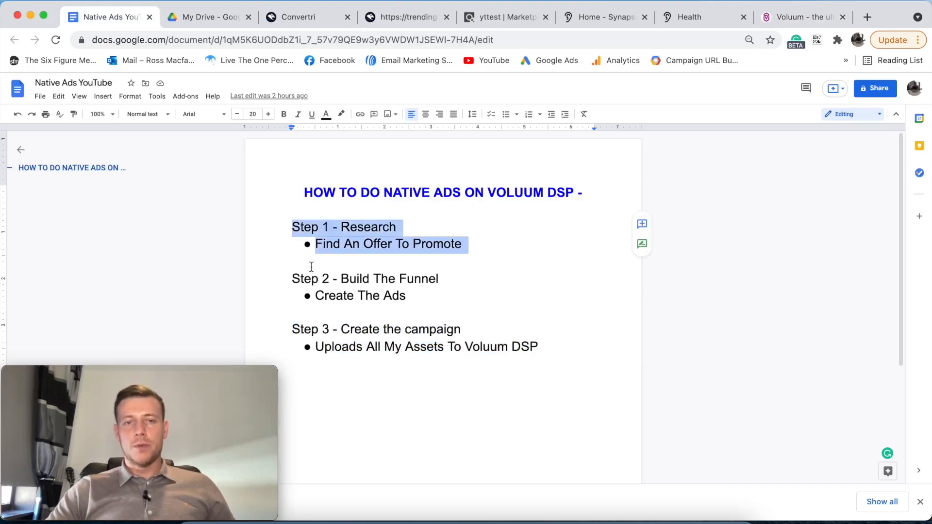
pyautogui.click(271, 262)
pyautogui.moveTo(282, 280); pyautogui.dragTo(546, 348)
pyautogui.click(293, 314)
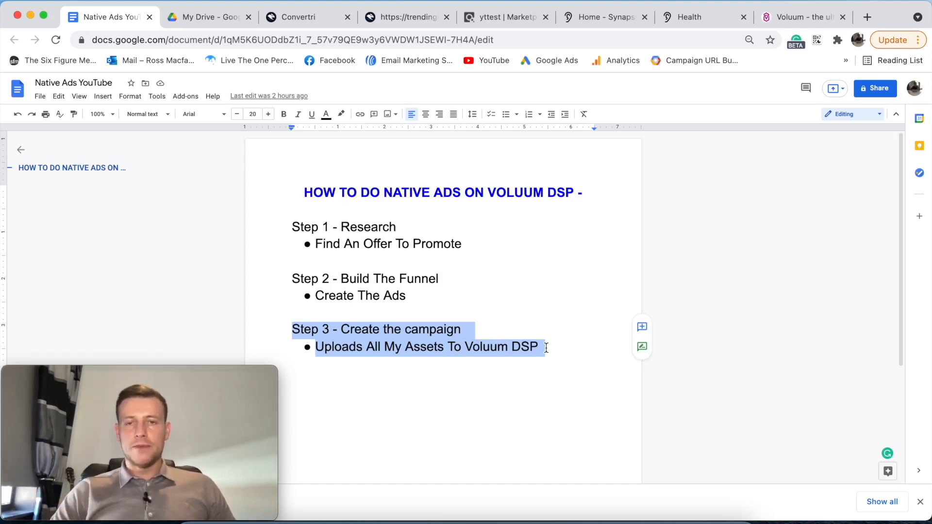
pyautogui.moveTo(292, 226); pyautogui.dragTo(487, 243)
pyautogui.moveTo(282, 279); pyautogui.dragTo(439, 294)
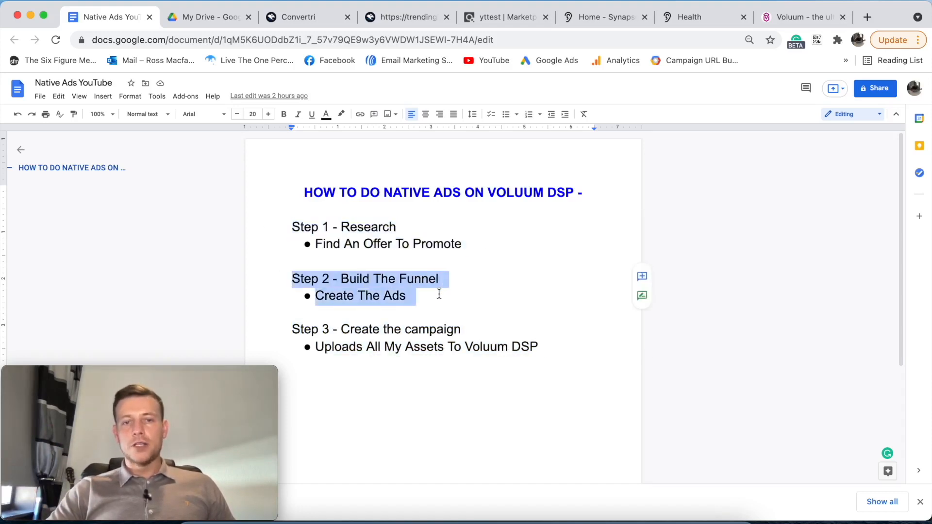